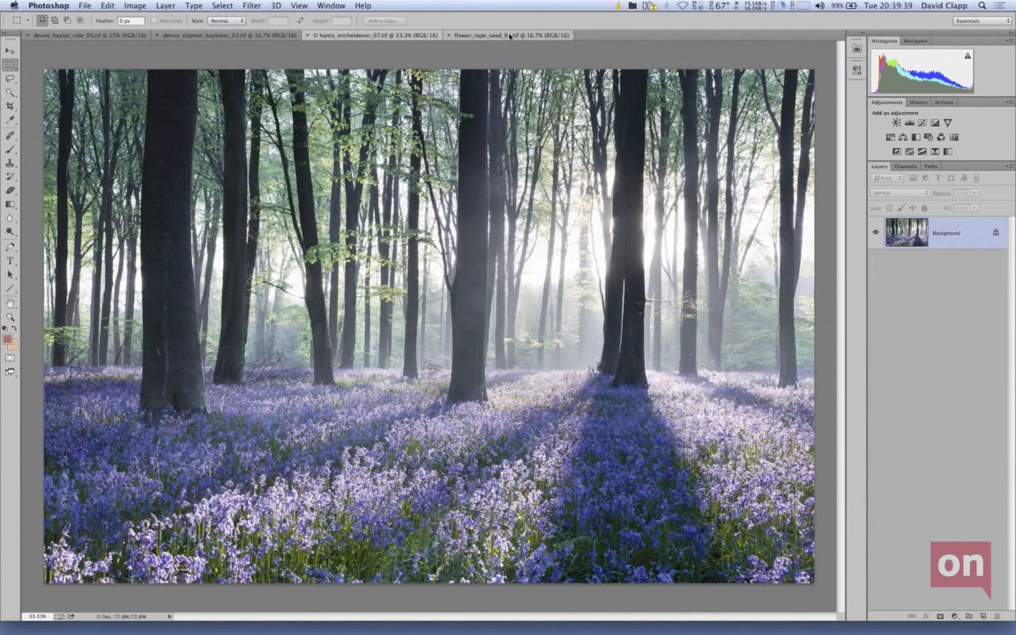
Switch to flower_rape_seed_01.tif and review the RGB working space options in Color Settings, leaving without changes.
{"action": "left_click", "coordinate": [510, 36]}
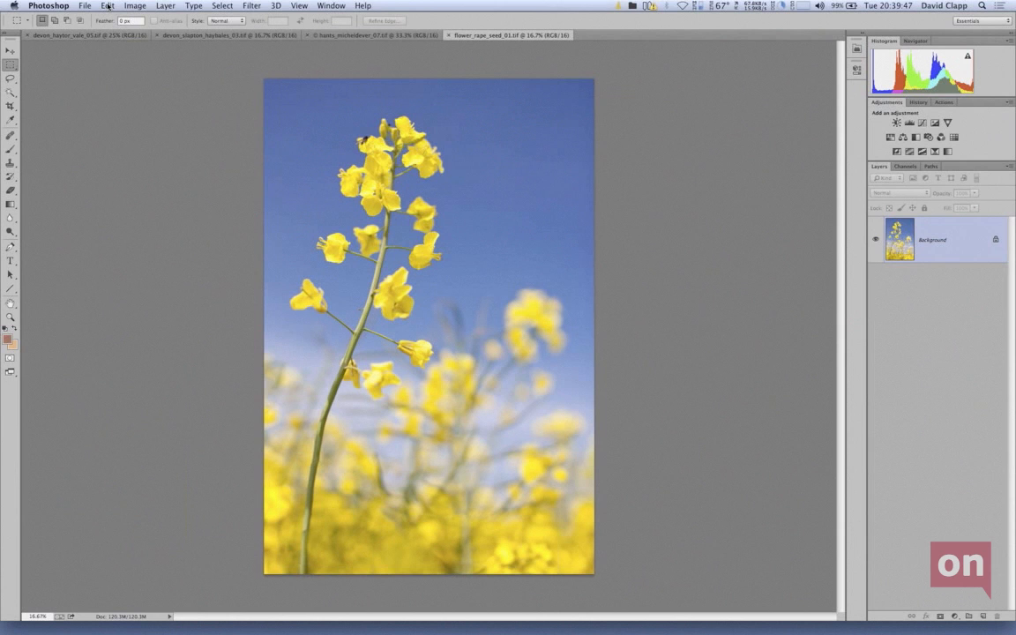
{"action": "left_click", "coordinate": [108, 7]}
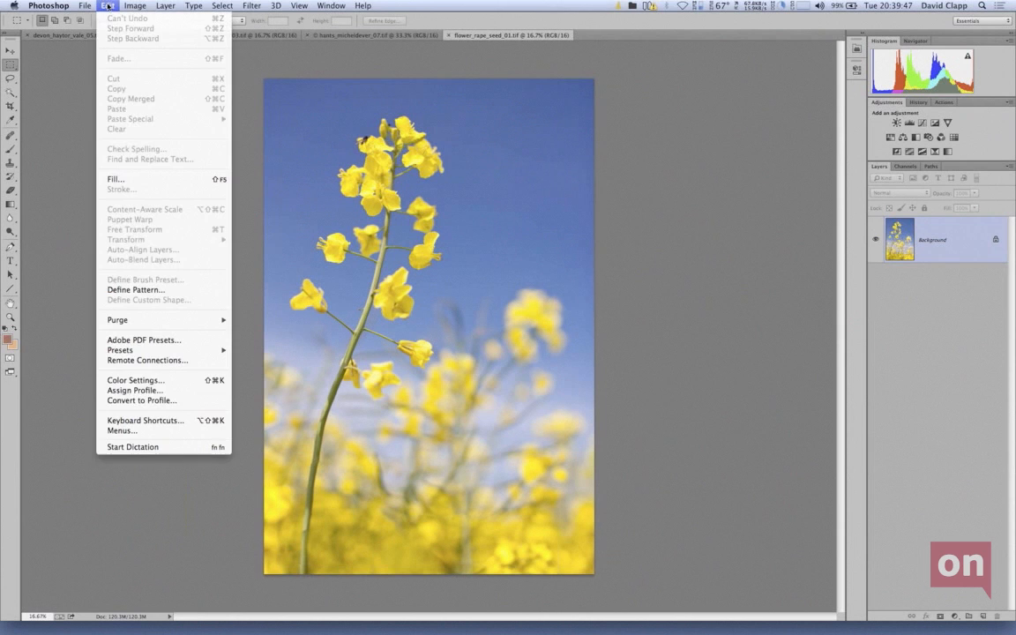
{"action": "left_click", "coordinate": [140, 380]}
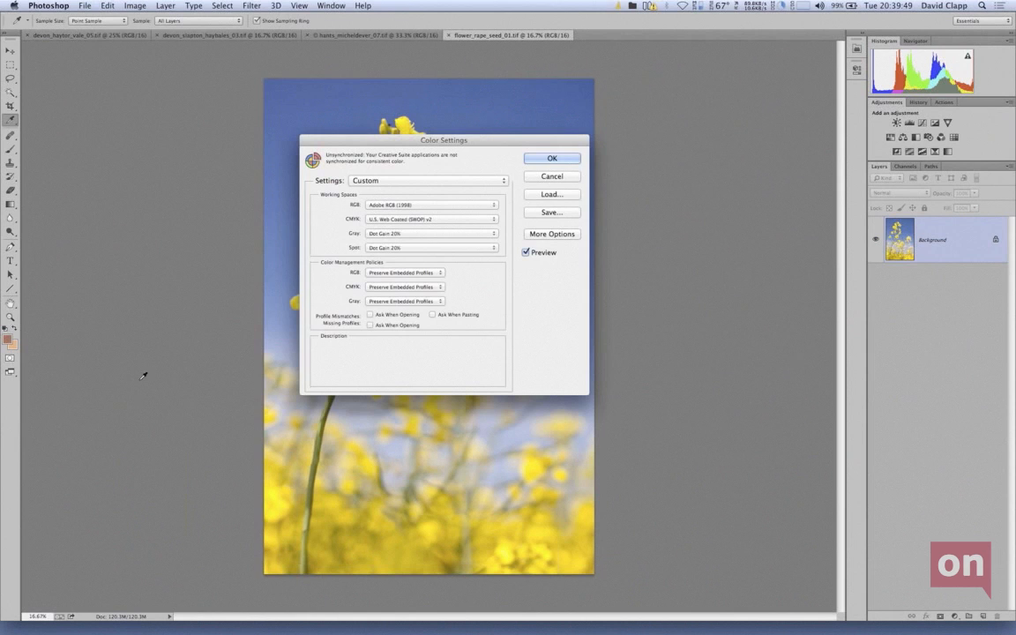
{"action": "mouse_move", "coordinate": [389, 205]}
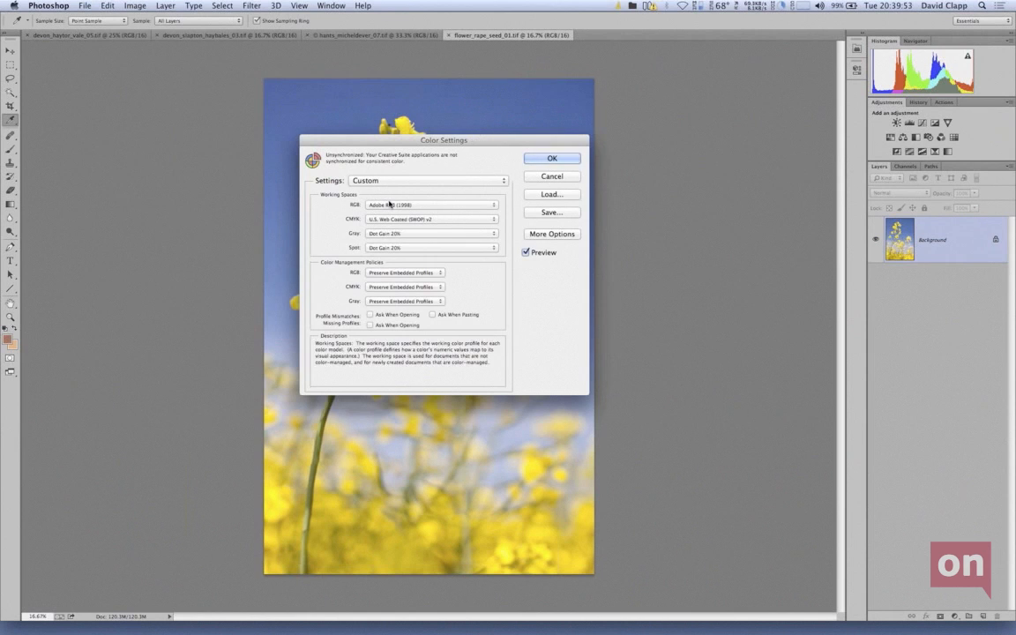
{"action": "left_click", "coordinate": [429, 206]}
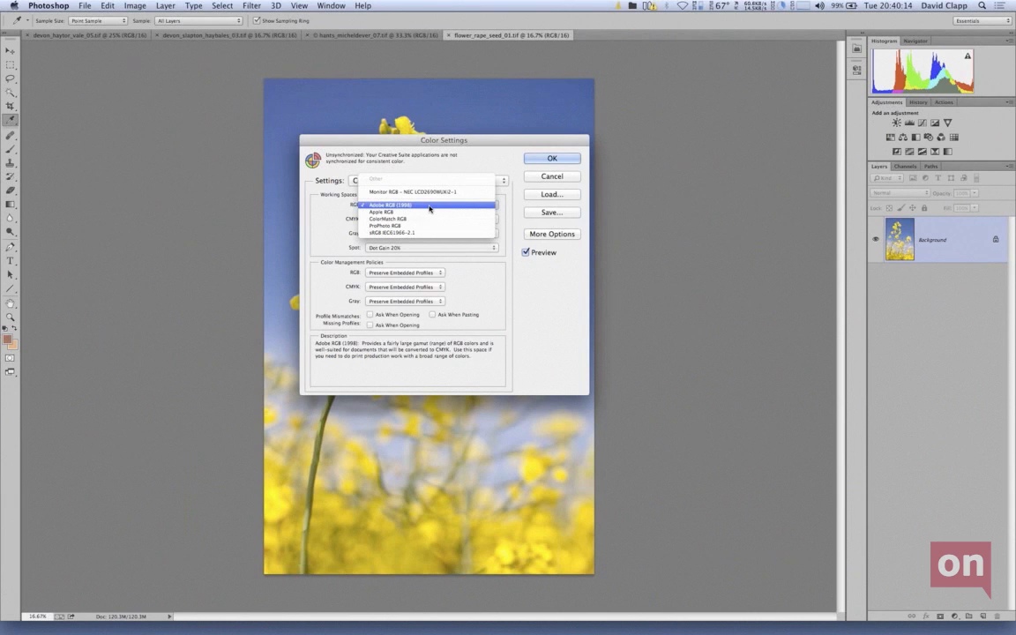
{"action": "left_click", "coordinate": [555, 183]}
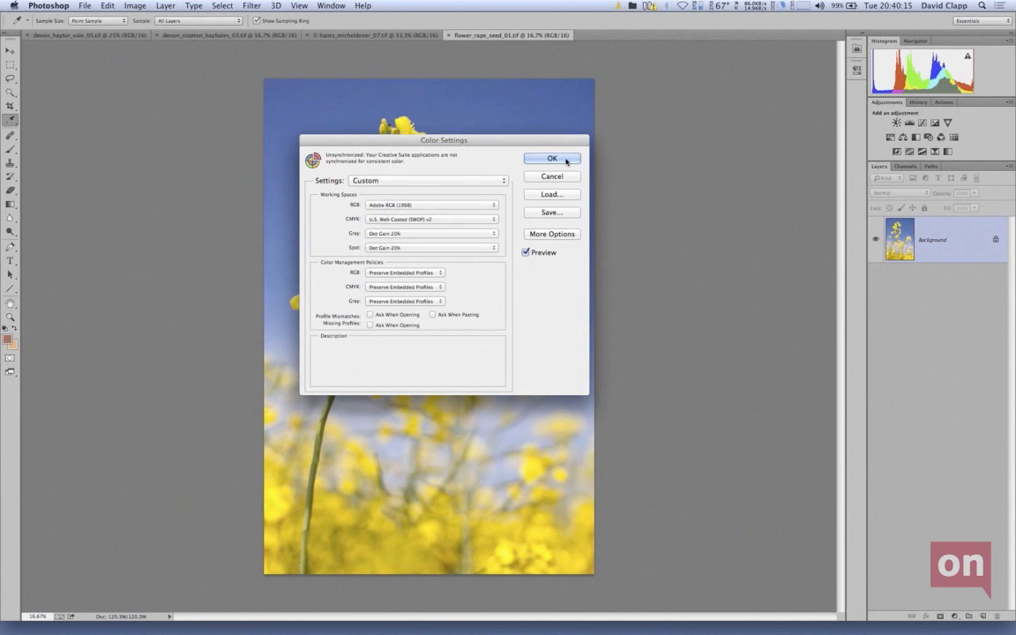
{"action": "left_click", "coordinate": [552, 176]}
{"action": "key", "text": "m"}
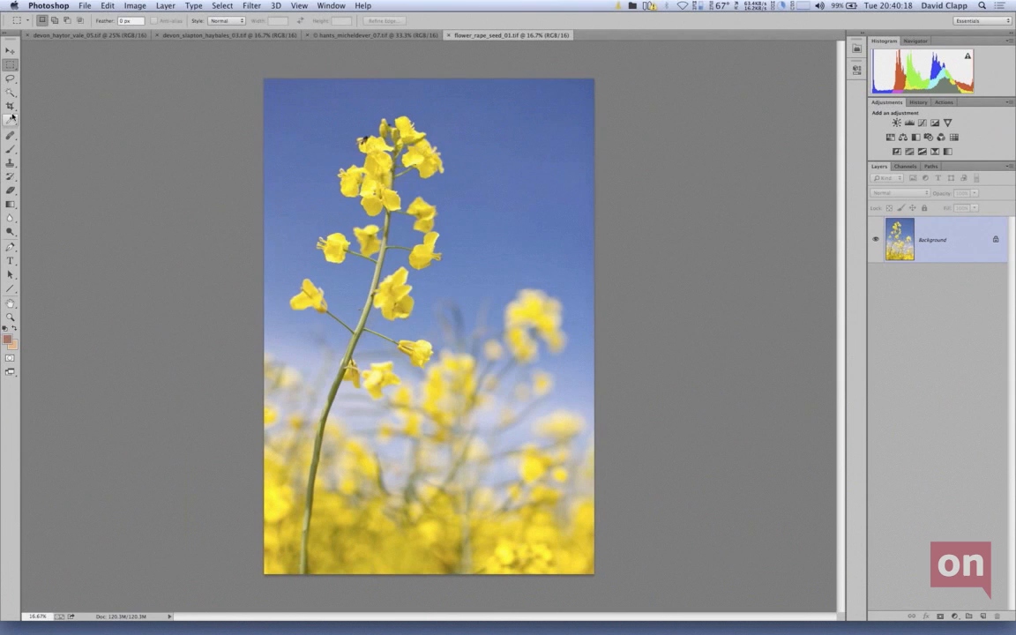
Switch to Lightroom and raise the Exposure of the poppy photo to +0.90.
{"action": "key", "text": "ctrl+Left"}
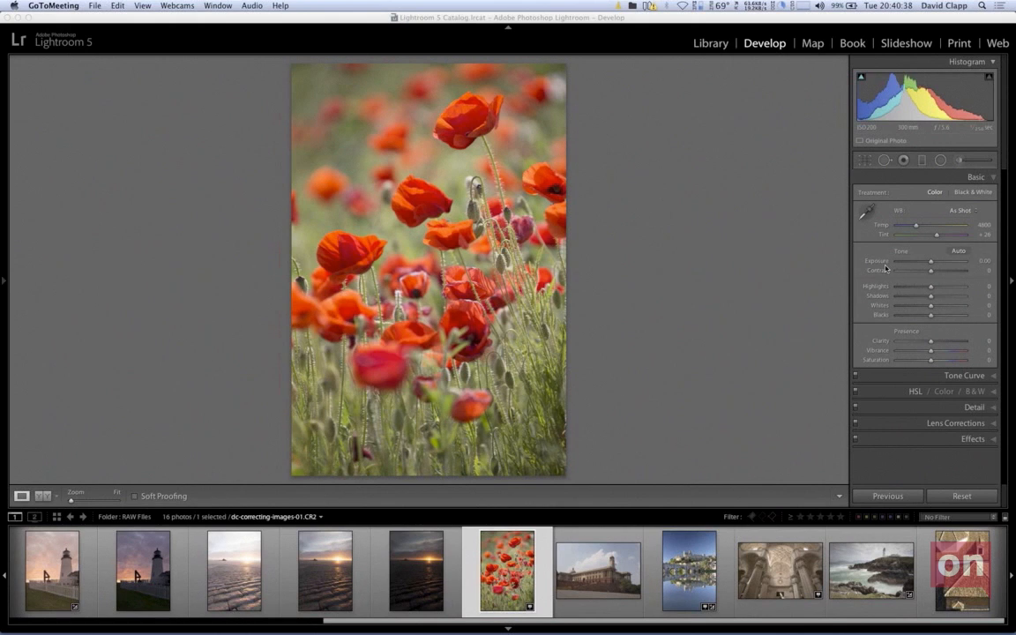
{"action": "left_click", "coordinate": [933, 264]}
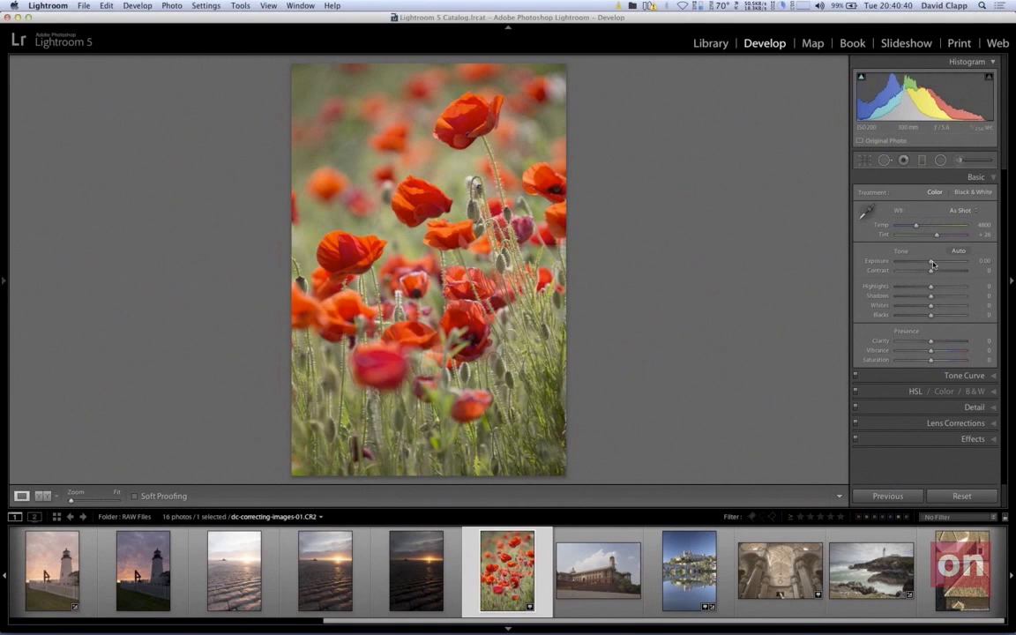
{"action": "left_click_drag", "start_coordinate": [933, 264], "coordinate": [939, 265]}
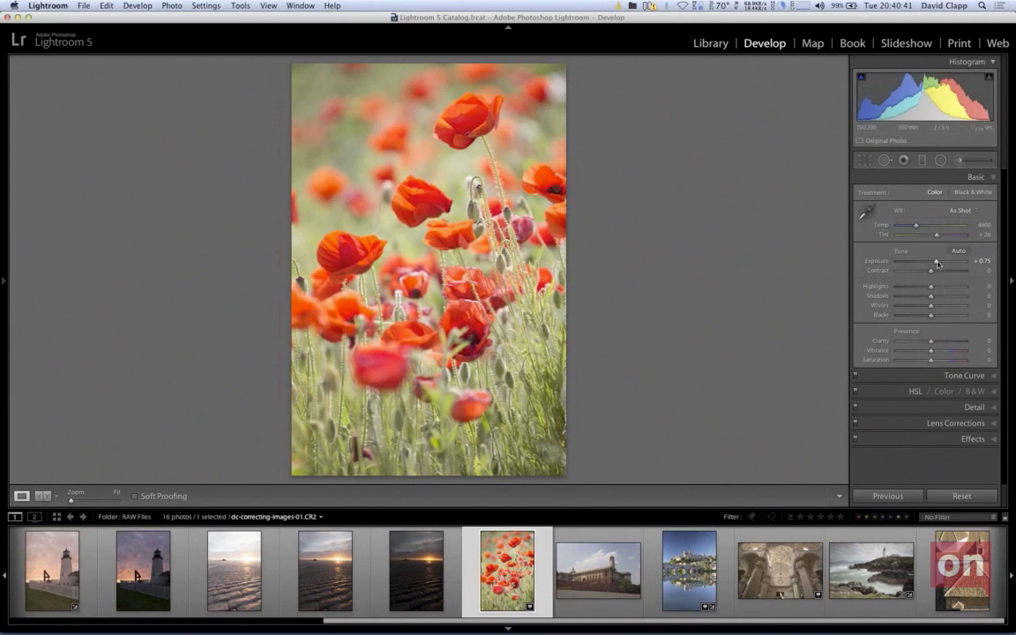
{"action": "left_click_drag", "start_coordinate": [936, 263], "coordinate": [938, 265]}
{"action": "left_click_drag", "start_coordinate": [938, 265], "coordinate": [940, 264]}
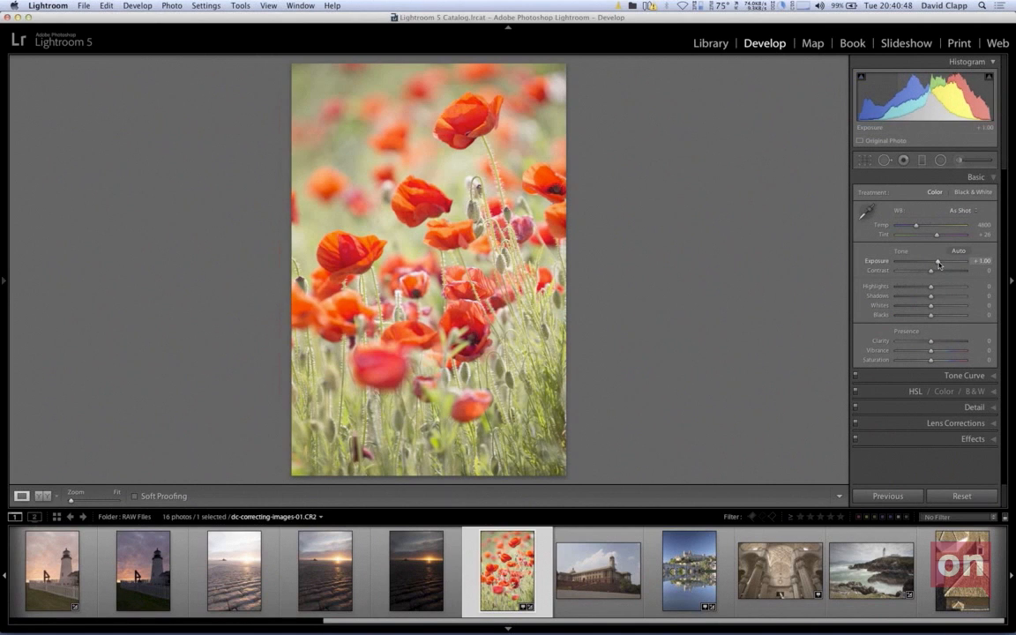
{"action": "left_click_drag", "start_coordinate": [939, 265], "coordinate": [937, 266]}
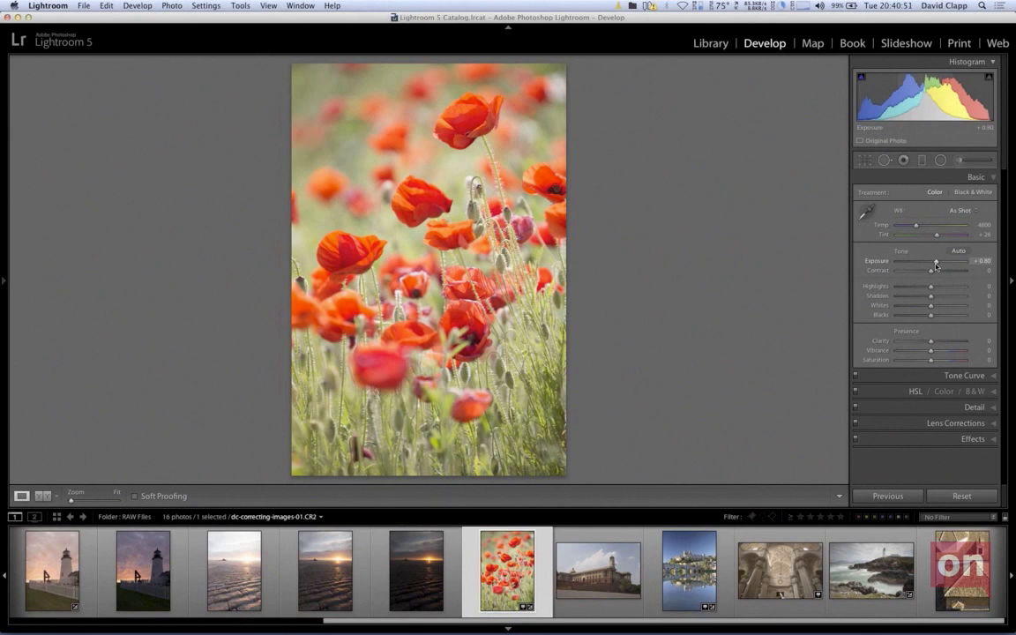
{"action": "left_click_drag", "start_coordinate": [937, 266], "coordinate": [933, 264]}
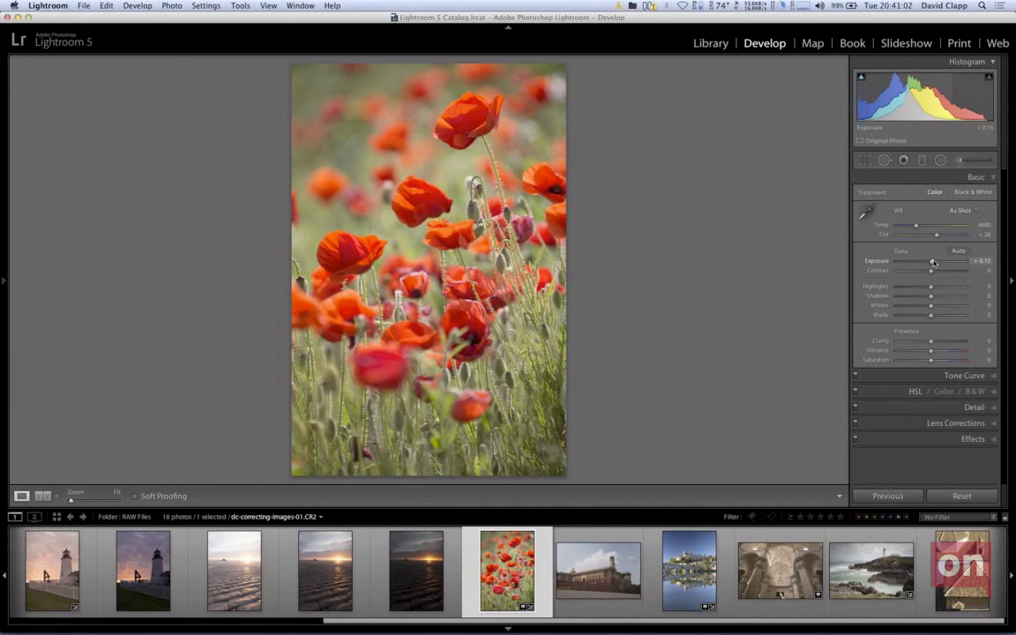
{"action": "left_click_drag", "start_coordinate": [933, 263], "coordinate": [938, 263]}
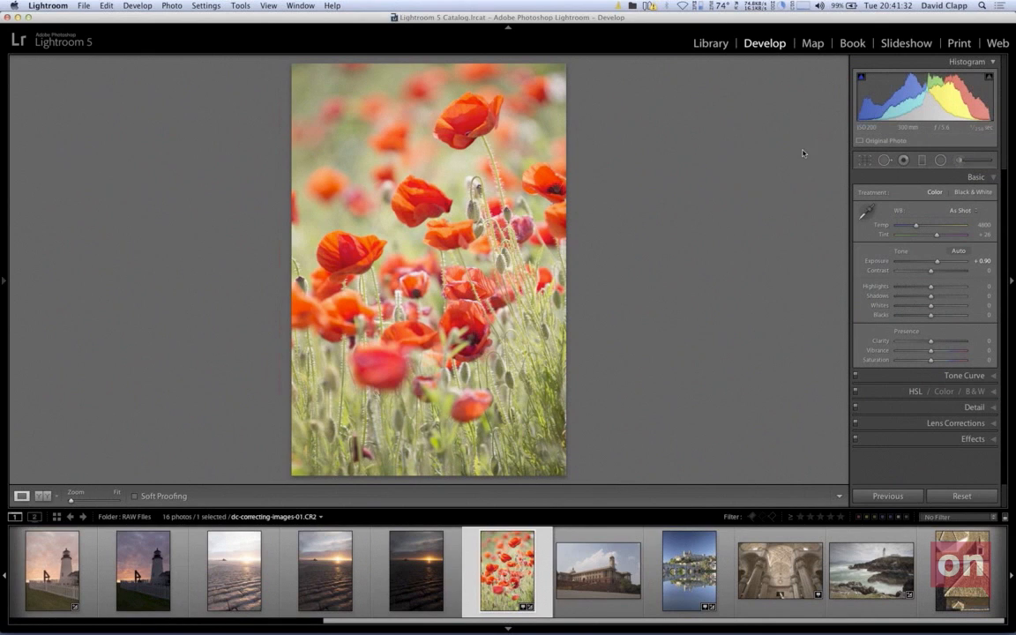
Turn on soft proofing, check the destination gamut warning for AdobeRGB (1998), and set the proof profile to sRGB.
{"action": "key", "text": "j"}
{"action": "key", "text": "s"}
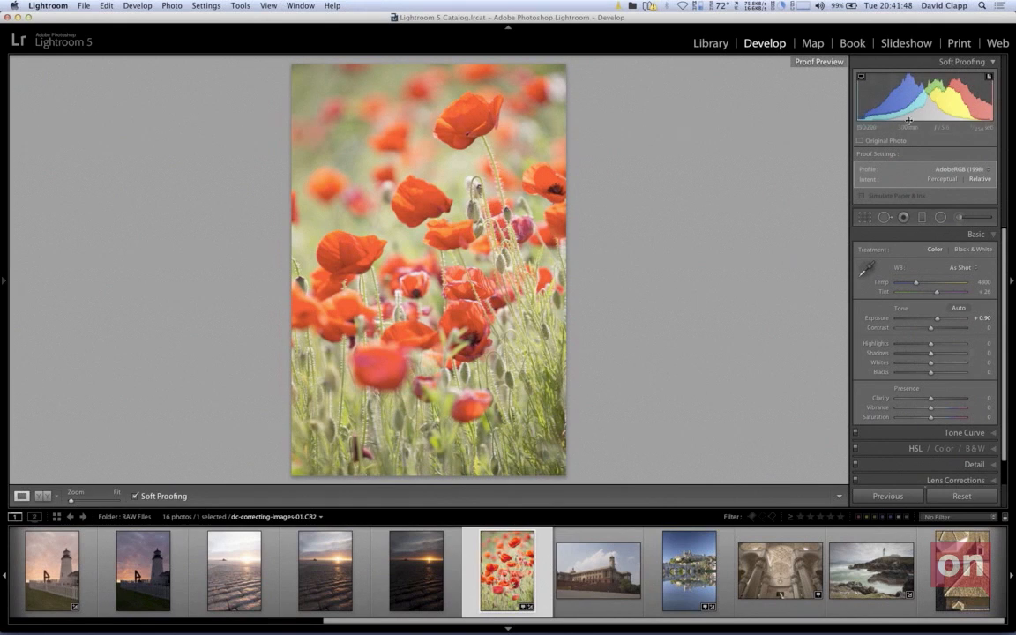
{"action": "left_click", "coordinate": [989, 78]}
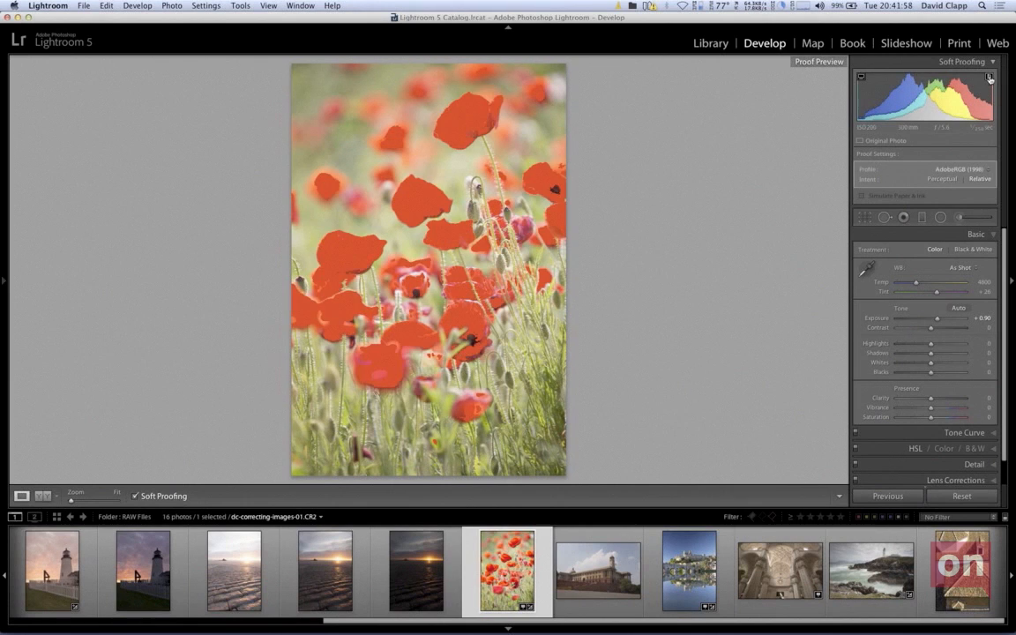
{"action": "left_click", "coordinate": [966, 169]}
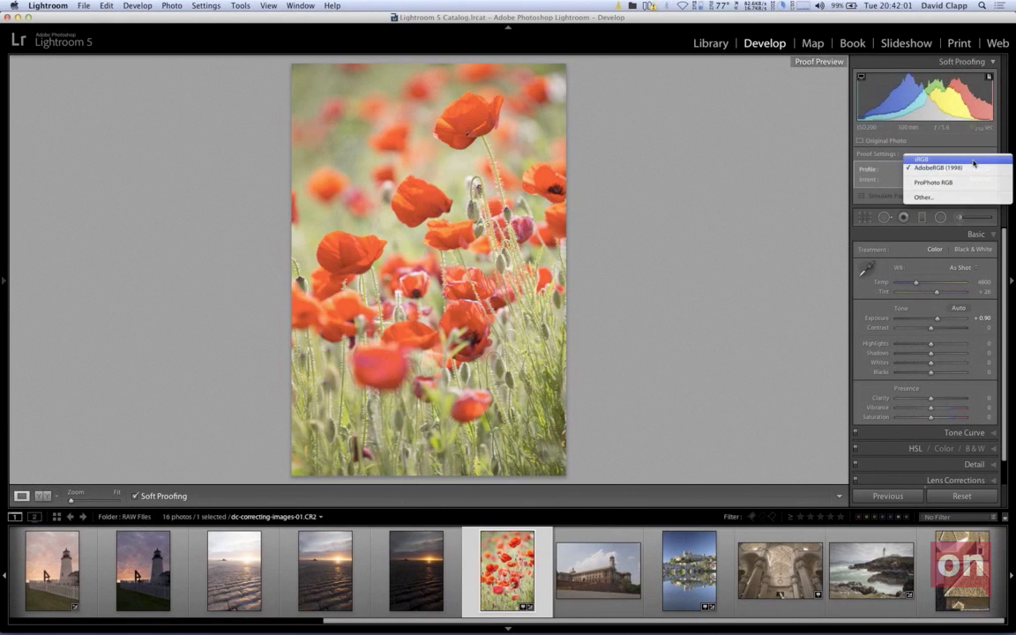
{"action": "left_click", "coordinate": [974, 160]}
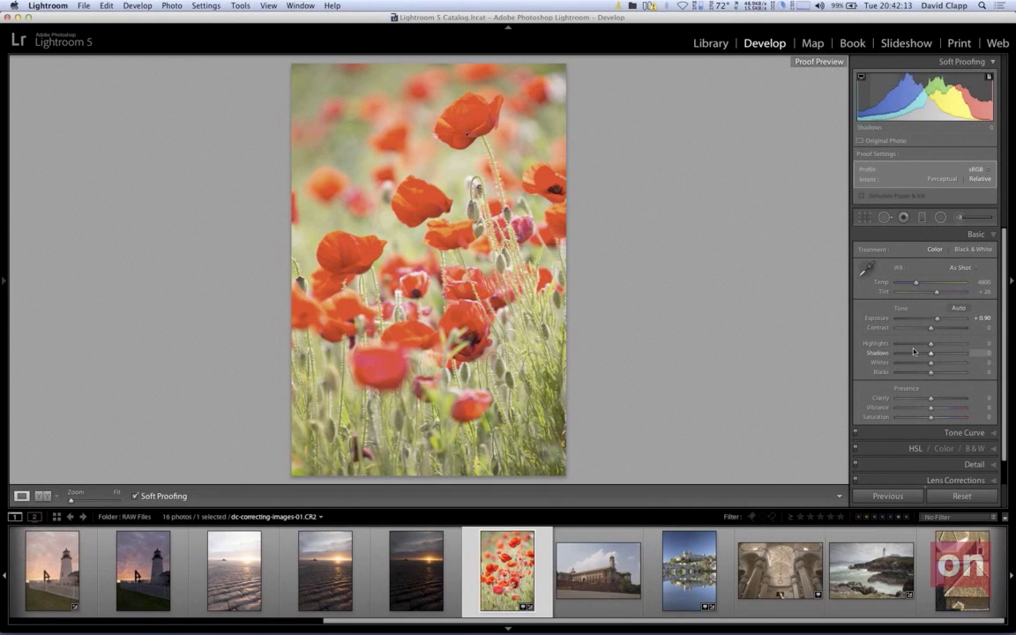
Try lowering the photo's overall Saturation to -72, and reset it to its default.
{"action": "scroll", "coordinate": [914, 351], "scroll_direction": "down", "scroll_amount": 2}
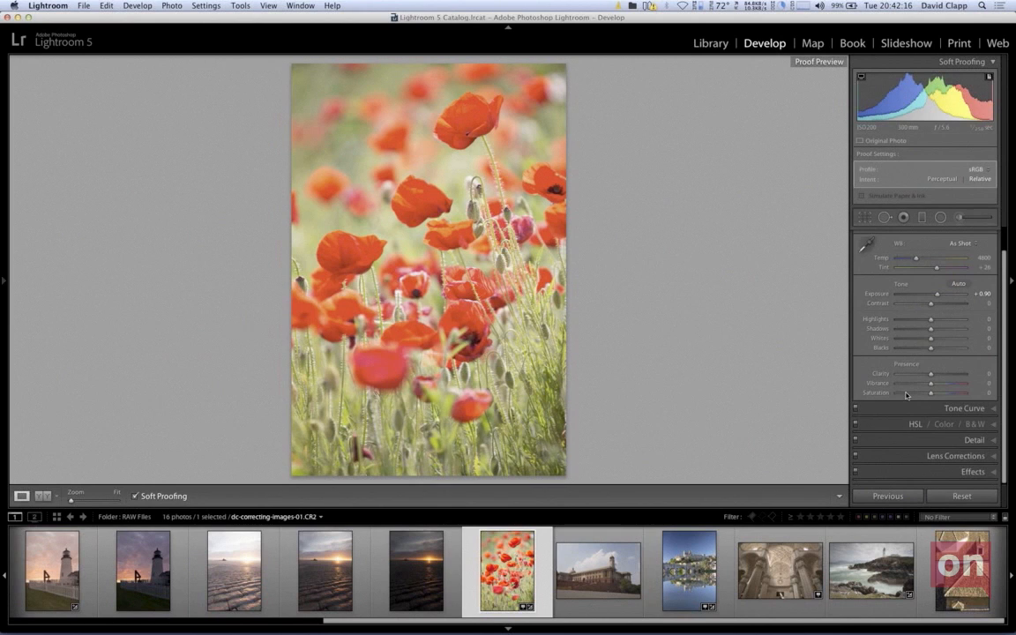
{"action": "left_click_drag", "start_coordinate": [931, 393], "coordinate": [927, 394]}
{"action": "left_click_drag", "start_coordinate": [927, 397], "coordinate": [925, 397]}
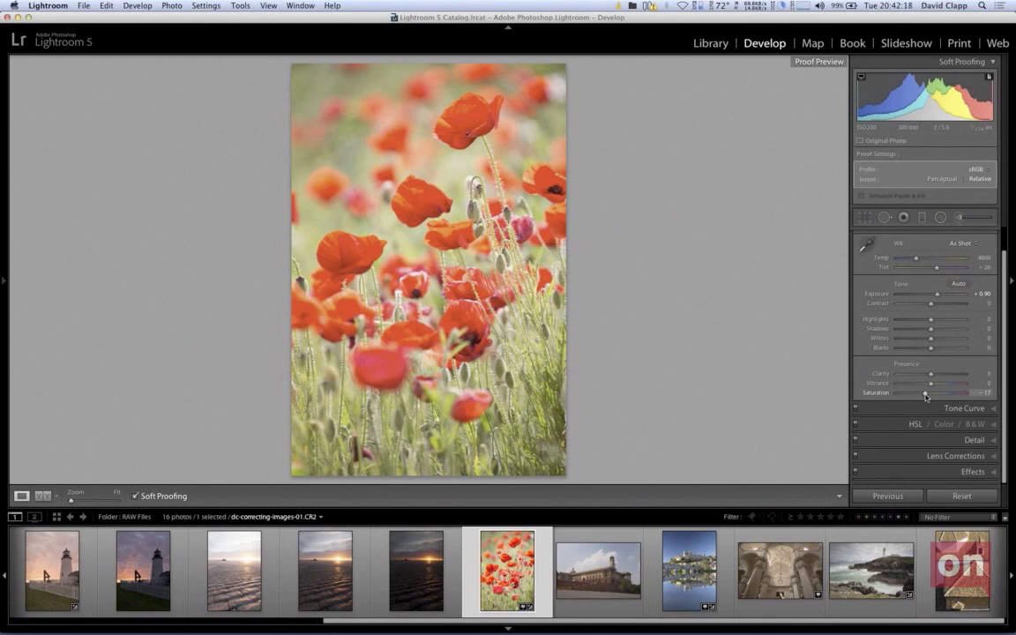
{"action": "left_click_drag", "start_coordinate": [927, 397], "coordinate": [924, 397]}
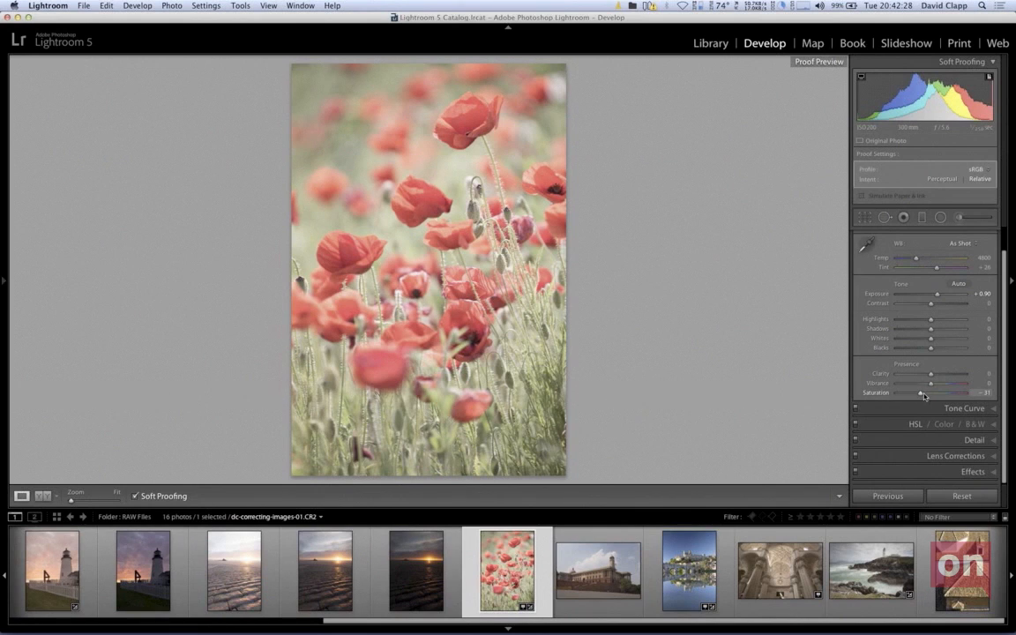
{"action": "left_click_drag", "start_coordinate": [920, 396], "coordinate": [915, 396]}
{"action": "left_click_drag", "start_coordinate": [916, 396], "coordinate": [909, 395]}
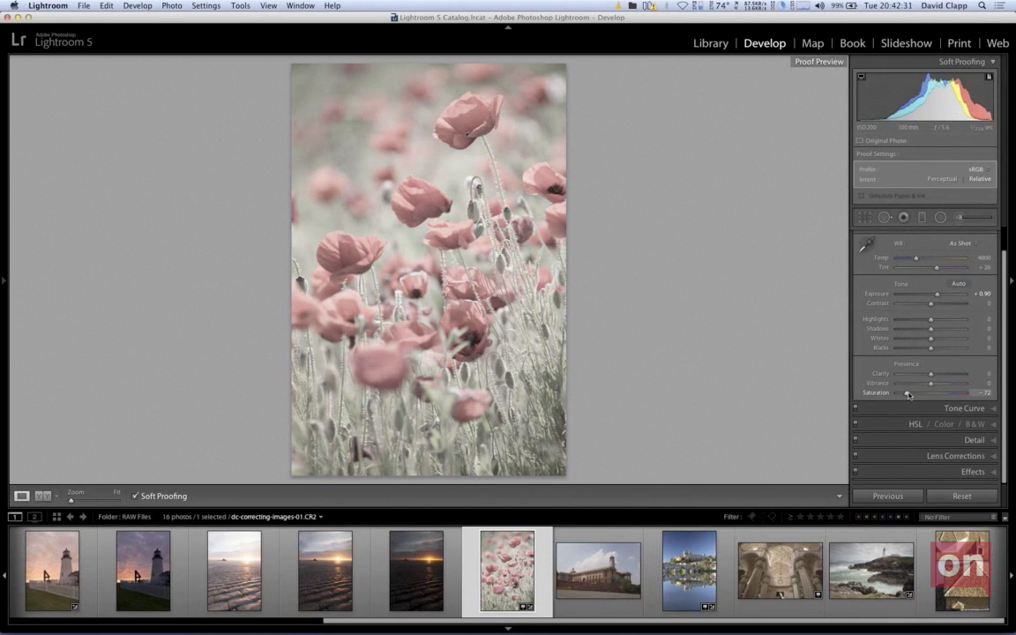
{"action": "left_click_drag", "start_coordinate": [909, 395], "coordinate": [909, 395]}
{"action": "double_click", "coordinate": [875, 394]}
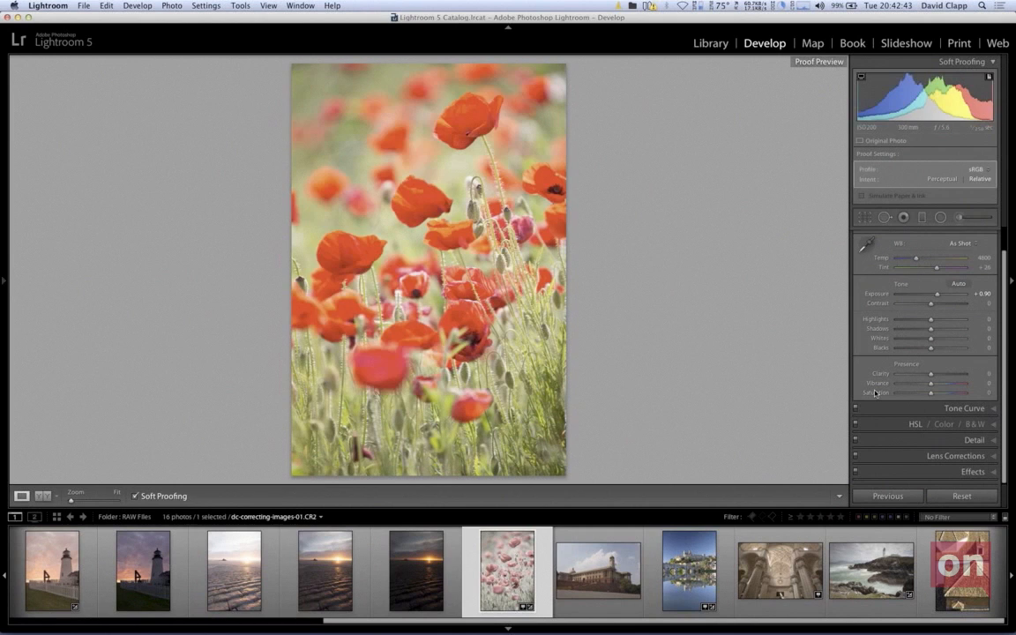
Try desaturating the poppies with the HSL targeted adjustment to Red -100 and Orange -63, and reset both colours.
{"action": "left_click", "coordinate": [893, 424]}
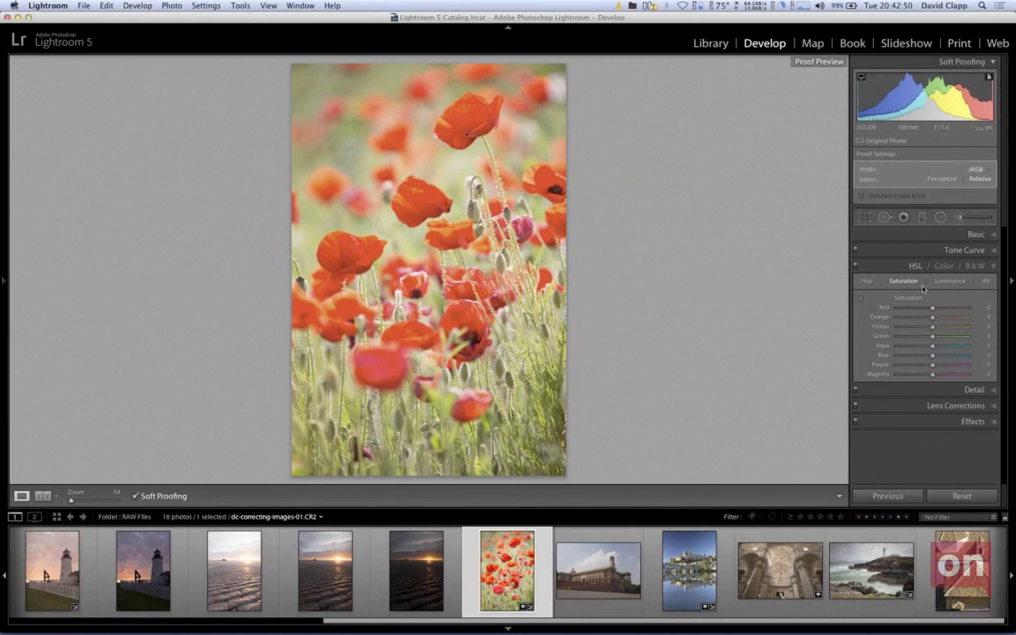
{"action": "left_click", "coordinate": [863, 300]}
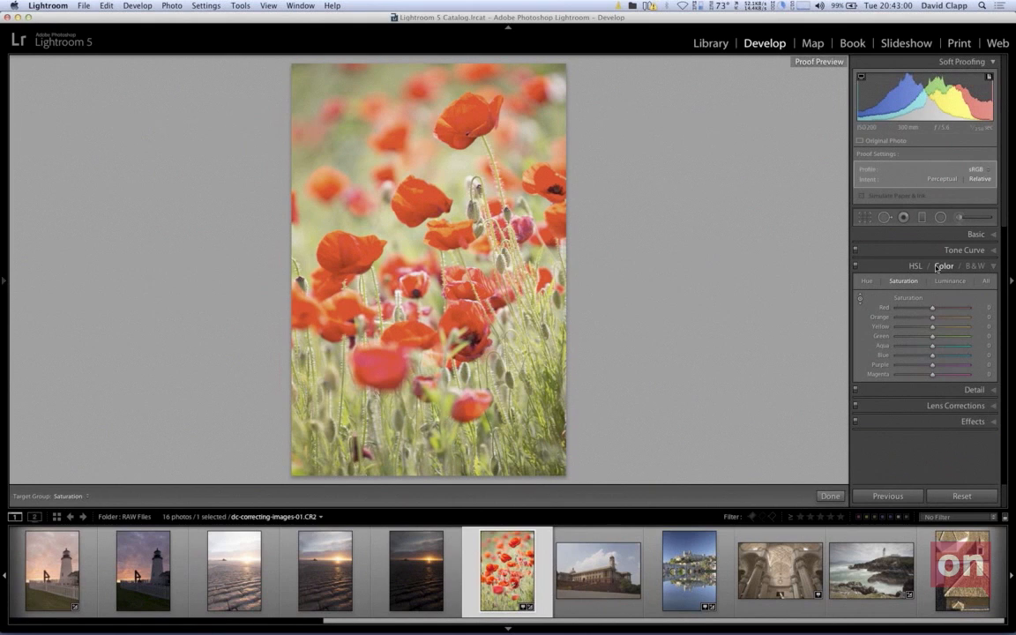
{"action": "left_click_drag", "start_coordinate": [473, 114], "coordinate": [474, 118]}
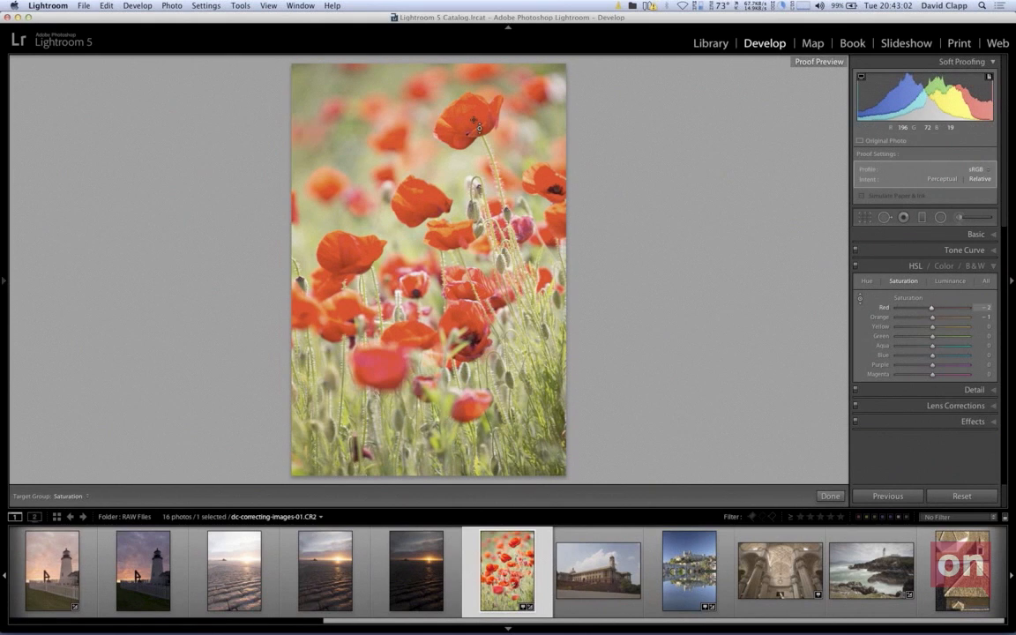
{"action": "left_click_drag", "start_coordinate": [474, 120], "coordinate": [473, 127]}
{"action": "left_click_drag", "start_coordinate": [474, 127], "coordinate": [474, 151]}
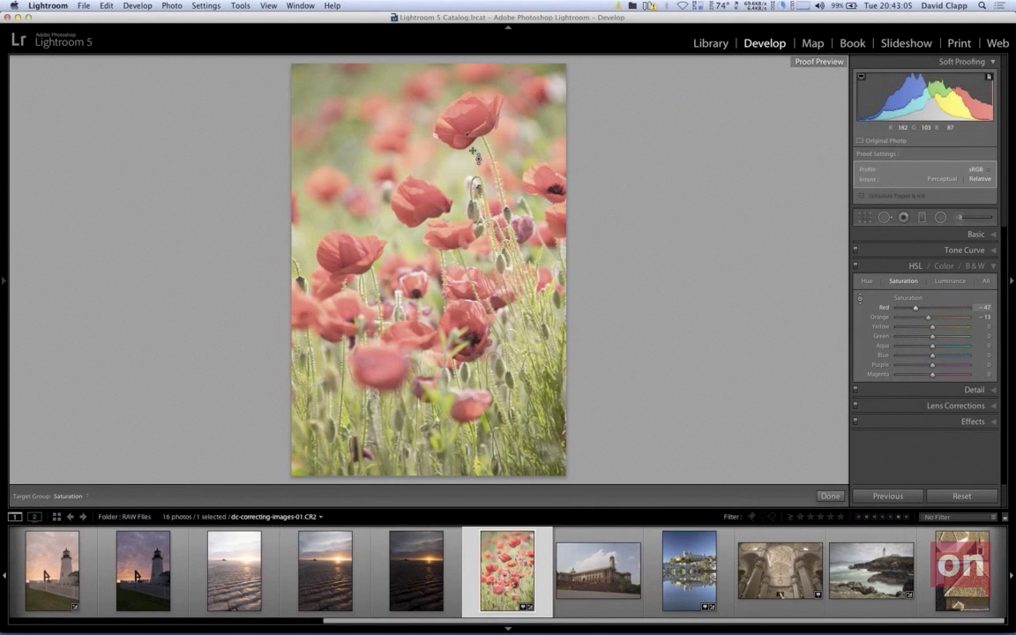
{"action": "left_click_drag", "start_coordinate": [474, 155], "coordinate": [466, 192]}
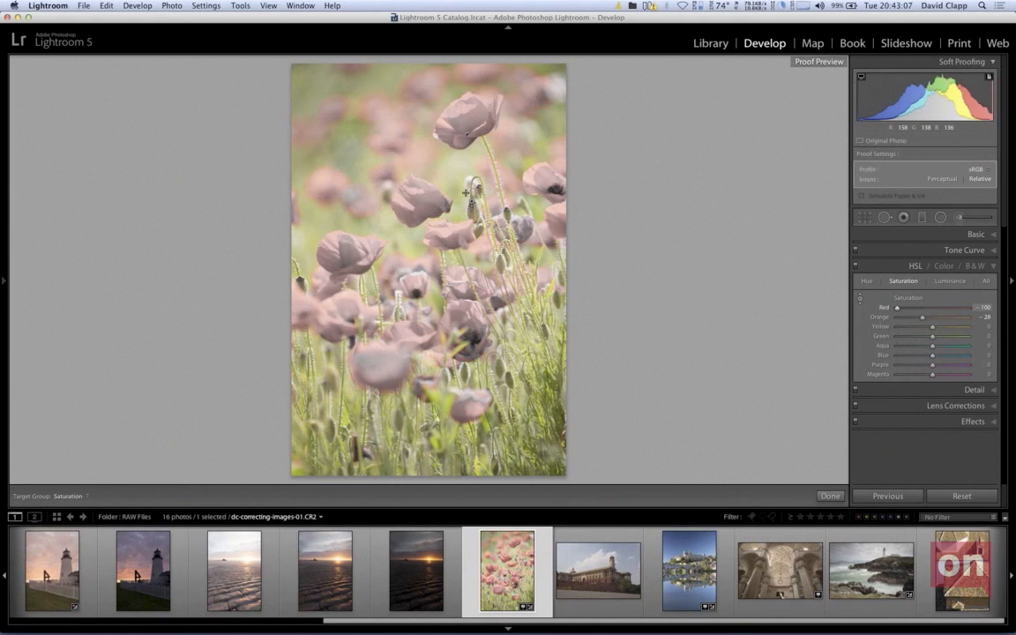
{"action": "left_click_drag", "start_coordinate": [474, 113], "coordinate": [474, 119]}
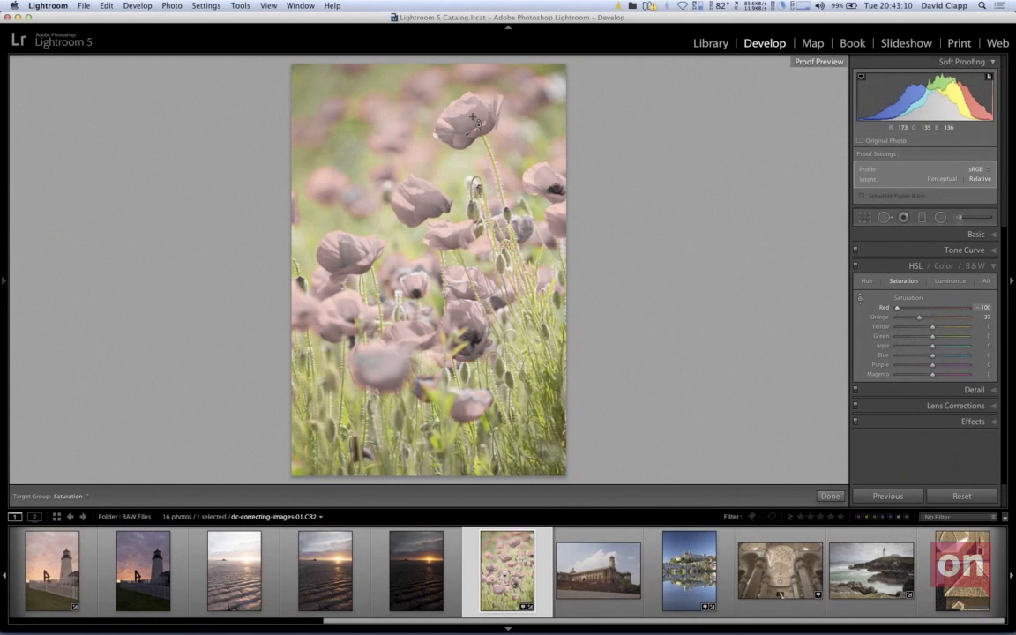
{"action": "left_click_drag", "start_coordinate": [474, 119], "coordinate": [474, 181]}
{"action": "left_click_drag", "start_coordinate": [474, 111], "coordinate": [473, 115]}
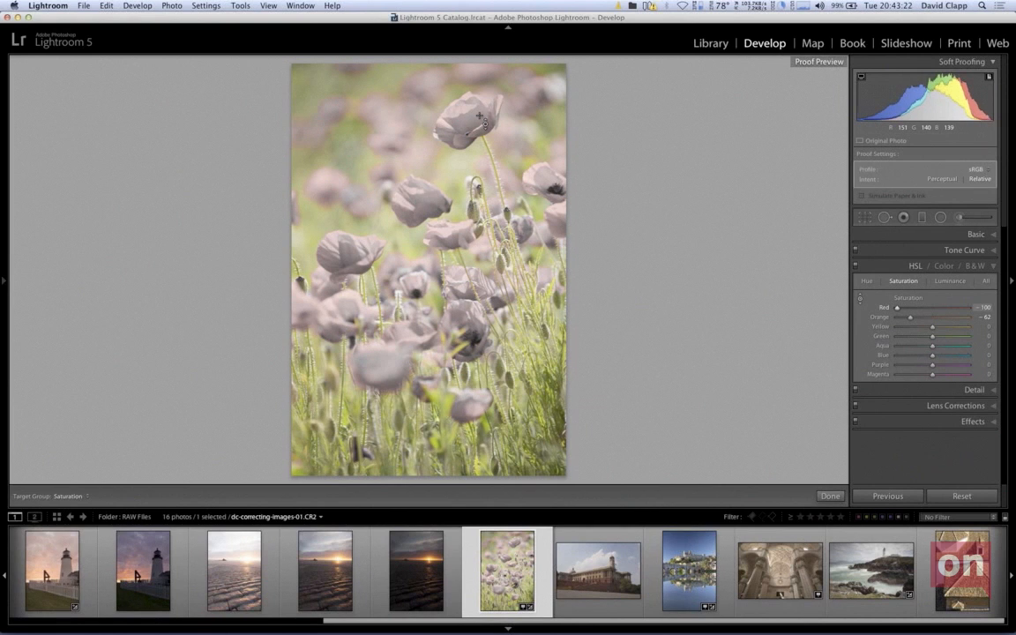
{"action": "left_click_drag", "start_coordinate": [479, 115], "coordinate": [479, 116]}
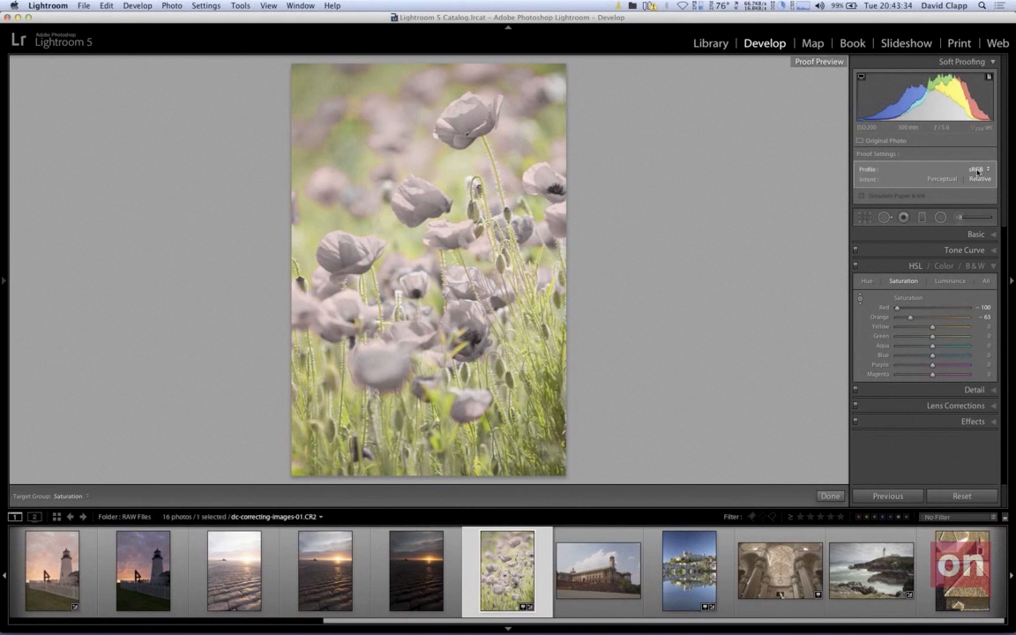
{"action": "double_click", "coordinate": [885, 308]}
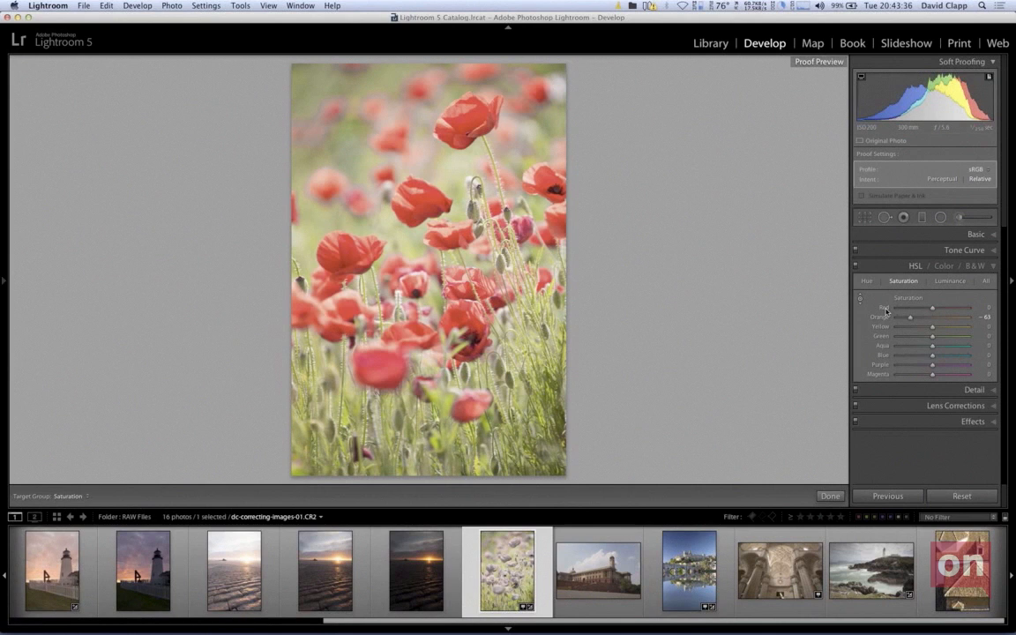
{"action": "double_click", "coordinate": [883, 317]}
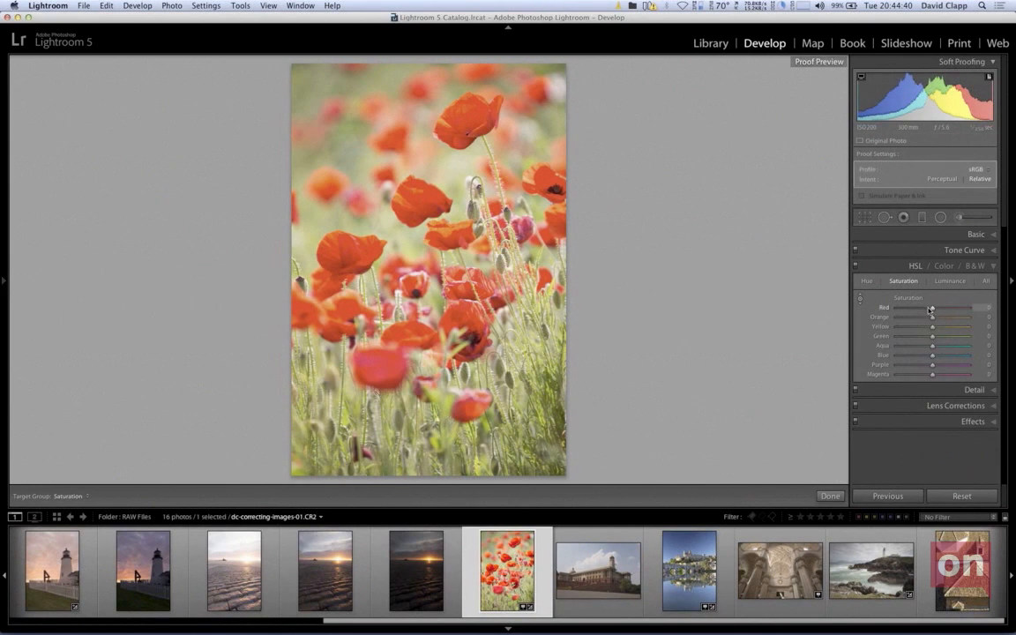
Export the poppy photo to Photoshop with the Photoshop CS5 user export preset.
{"action": "left_click", "coordinate": [914, 236]}
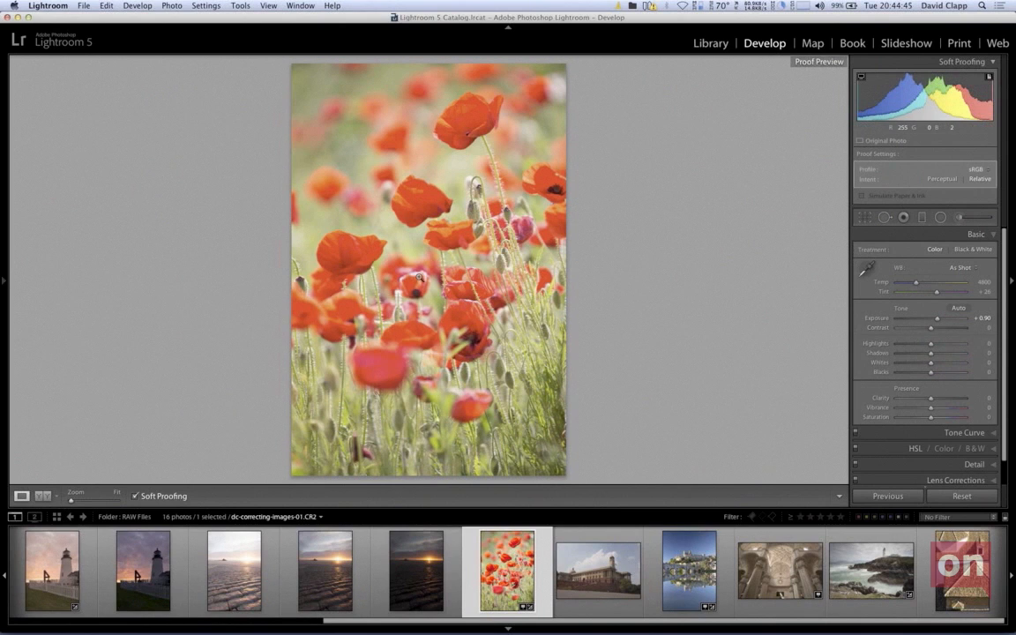
{"action": "right_click", "coordinate": [419, 277]}
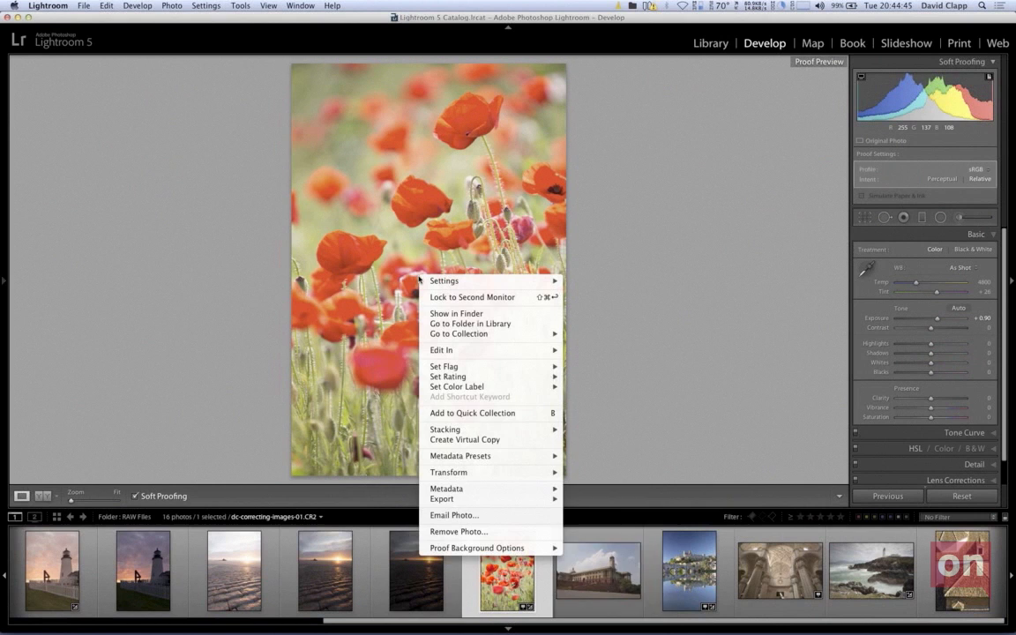
{"action": "mouse_move", "coordinate": [494, 498]}
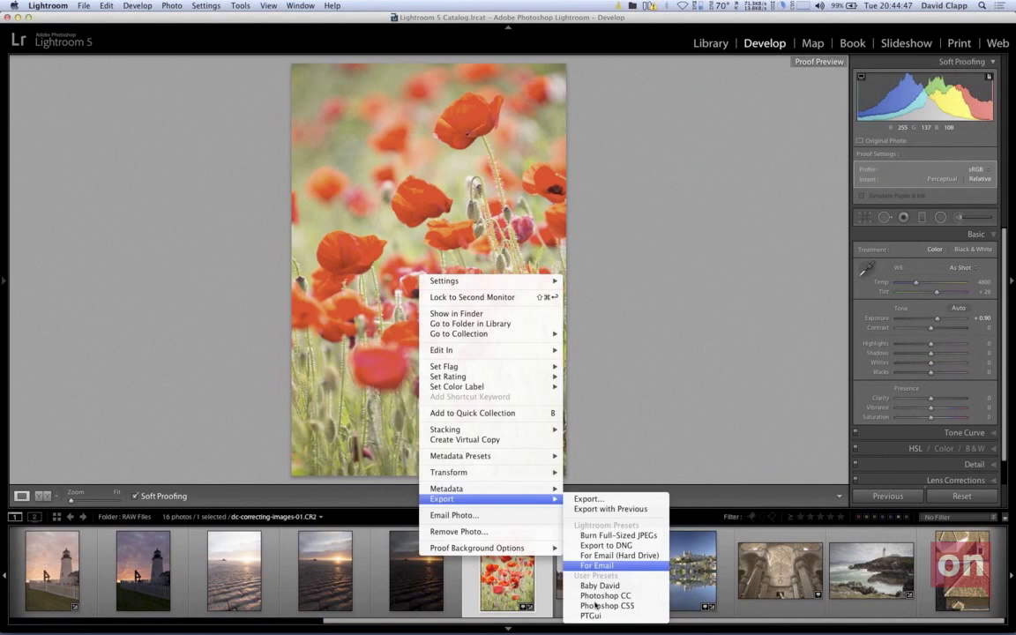
{"action": "left_click", "coordinate": [596, 607]}
{"action": "key", "text": "Return"}
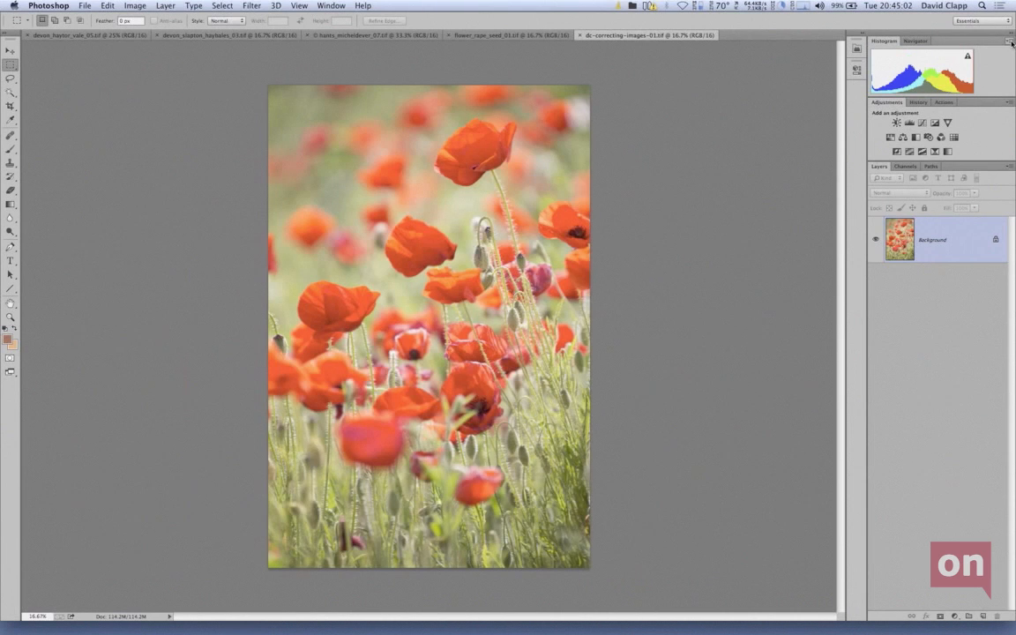
Switch Photoshop's histogram to Expanded View, and return to Lightroom to set the soft proof profile to AdobeRGB (1998).
{"action": "left_click", "coordinate": [1010, 43]}
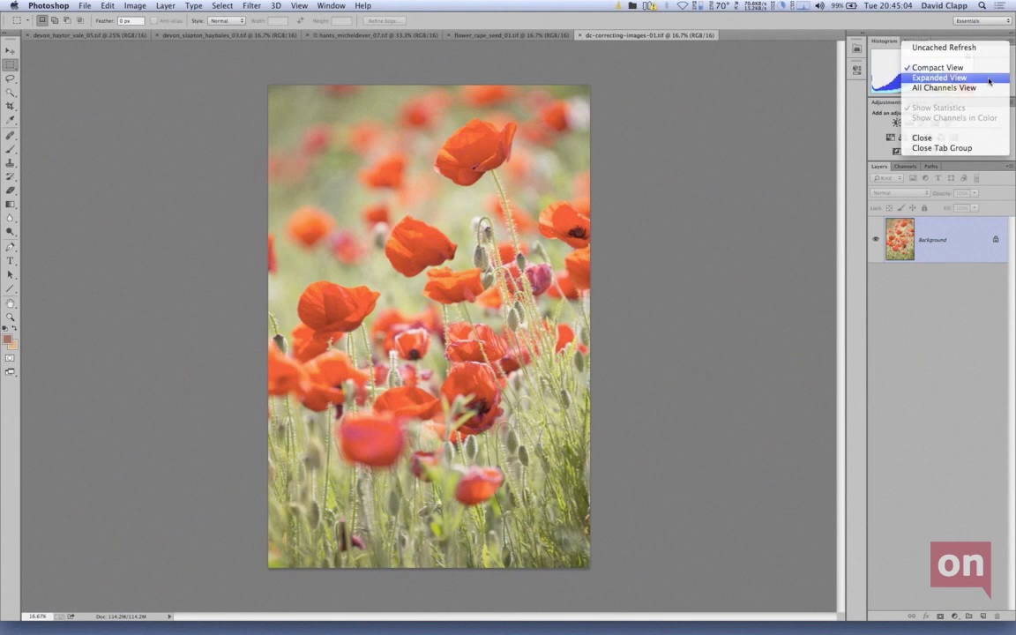
{"action": "left_click", "coordinate": [988, 80]}
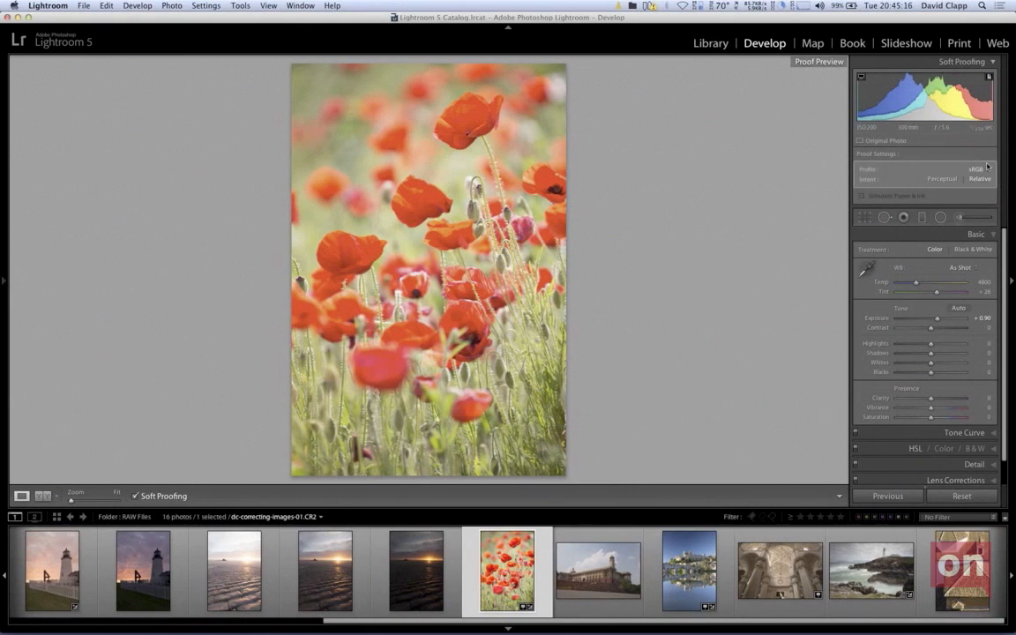
{"action": "left_click", "coordinate": [975, 170]}
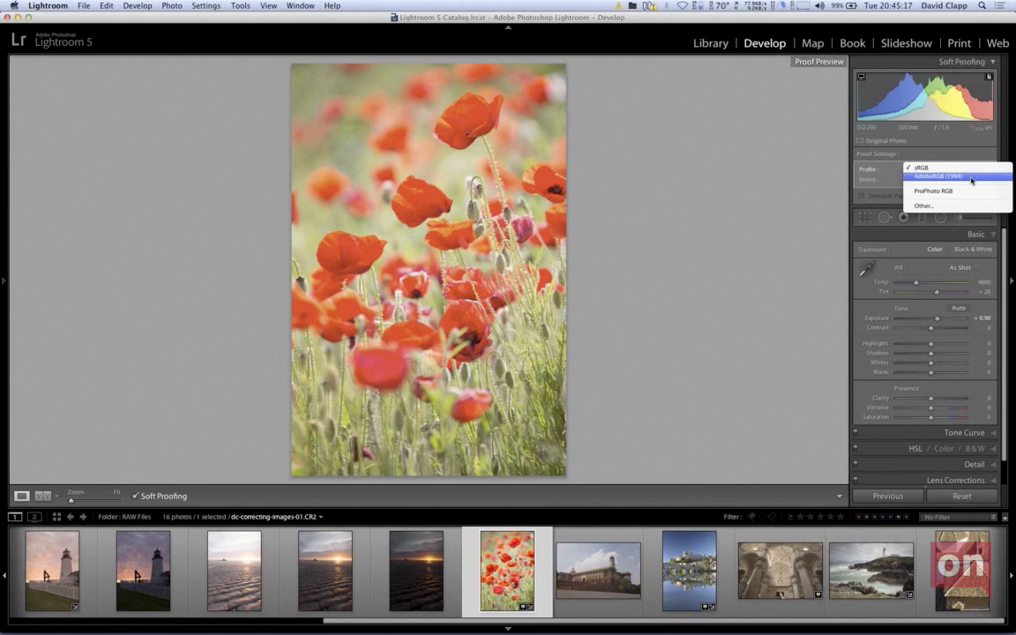
{"action": "left_click", "coordinate": [972, 178]}
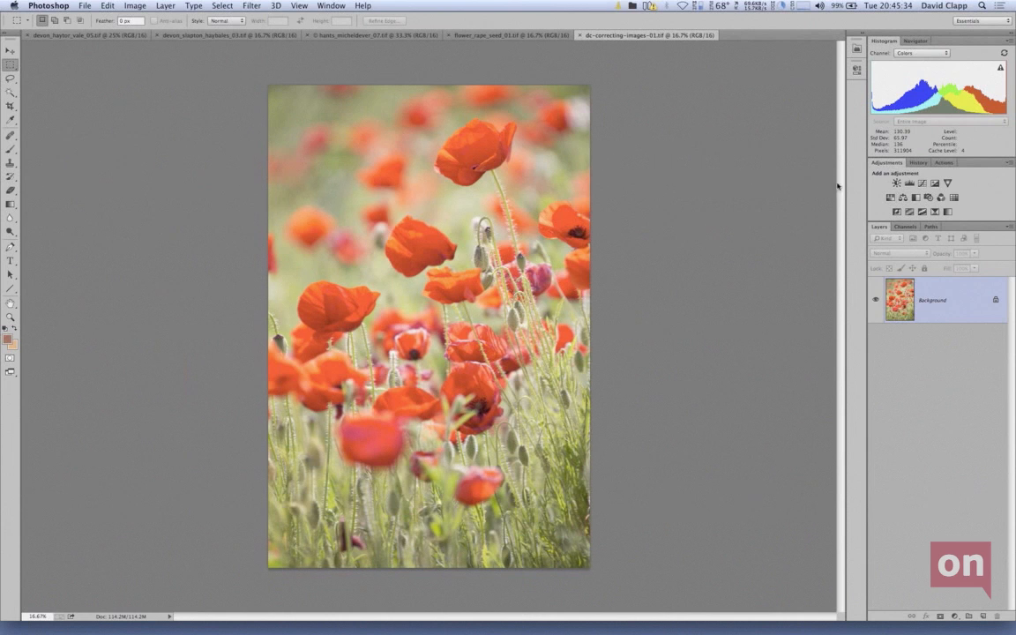
Switch to Photoshop and add a Hue/Saturation adjustment layer targeting the Reds, with the add-to-sample eyedropper active.
{"action": "left_click", "coordinate": [166, 6]}
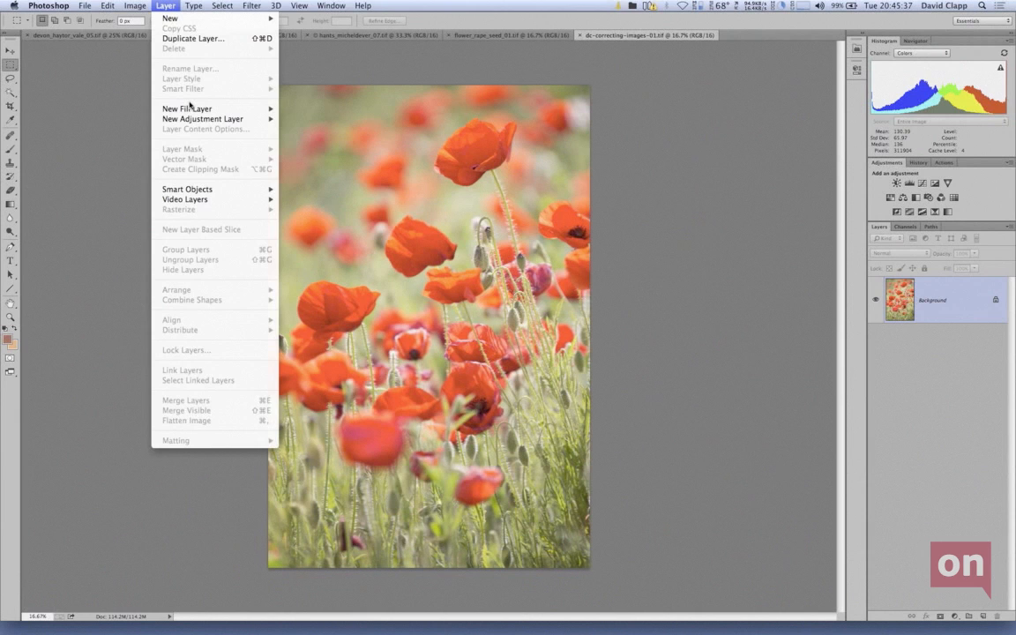
{"action": "mouse_move", "coordinate": [221, 119]}
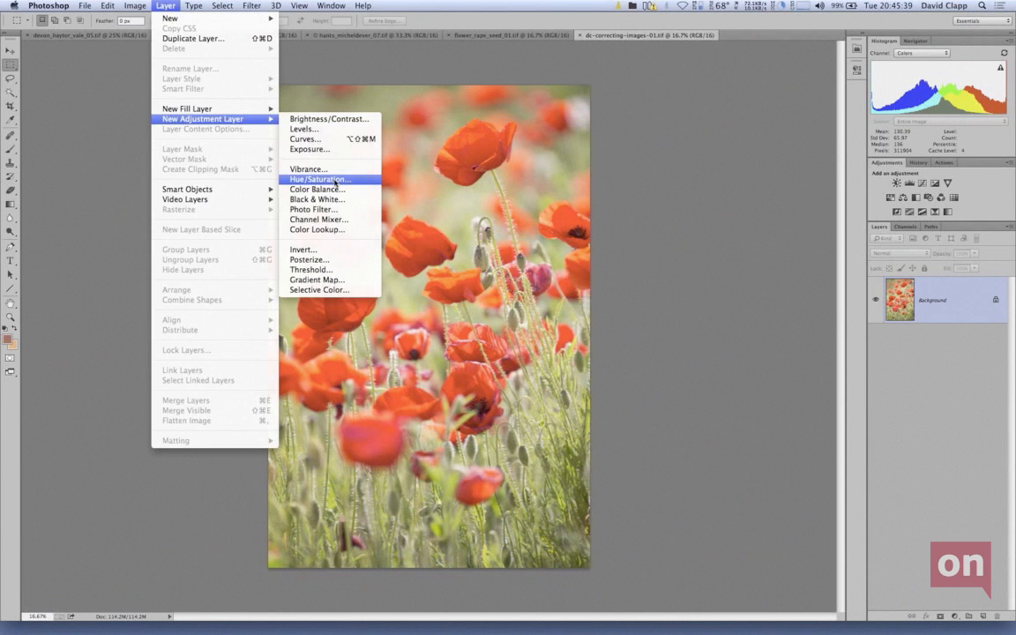
{"action": "left_click", "coordinate": [334, 180]}
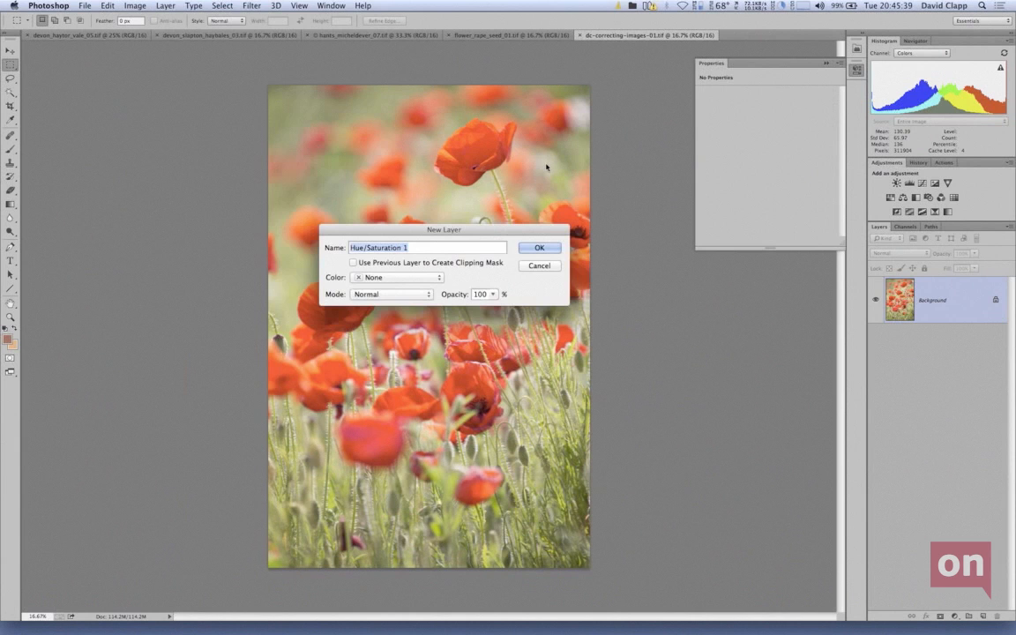
{"action": "key", "text": "Return"}
{"action": "left_click", "coordinate": [757, 106]}
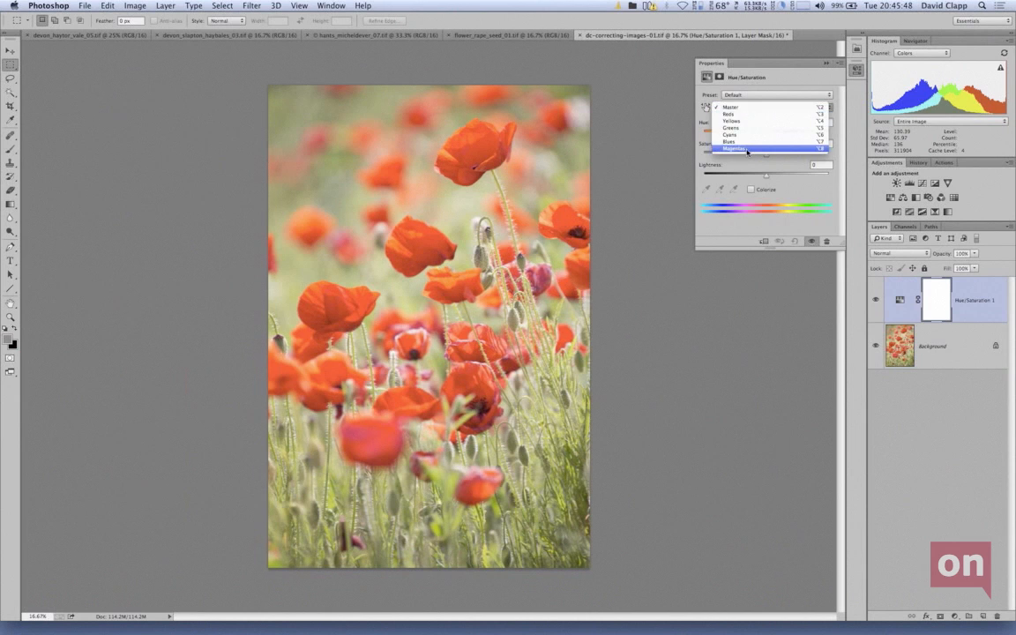
{"action": "left_click", "coordinate": [771, 115]}
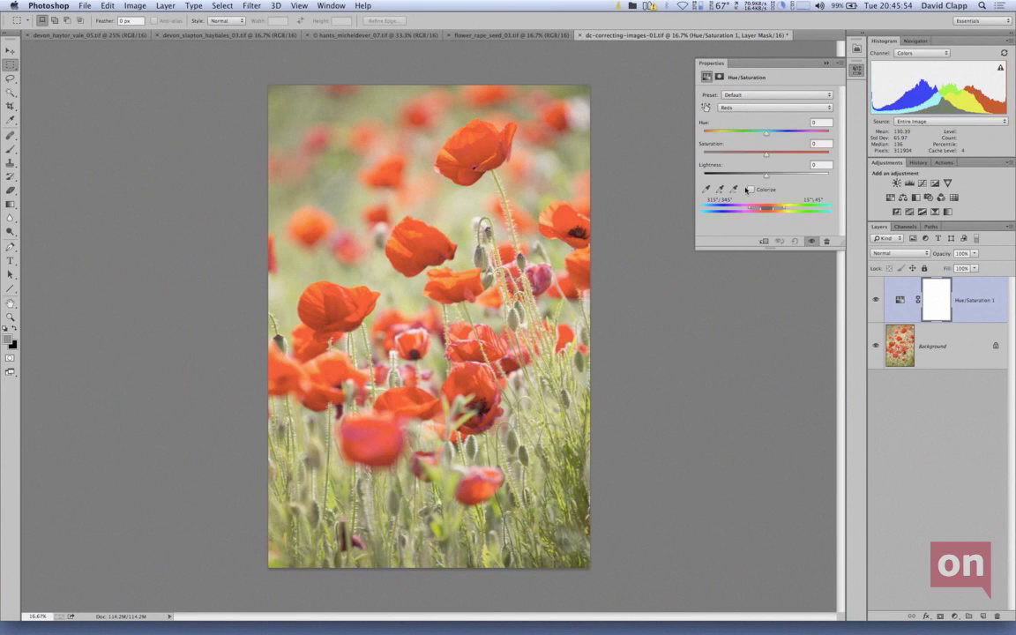
{"action": "left_click", "coordinate": [707, 190]}
{"action": "left_click", "coordinate": [722, 190]}
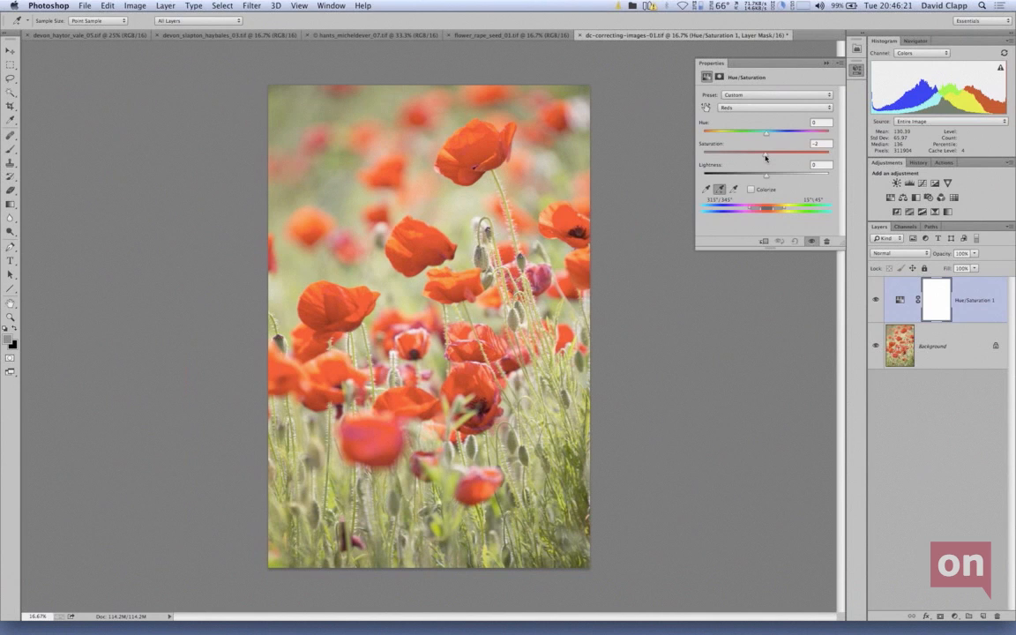
Try gradually lowering the Reds Saturation to -75 while watching the histogram.
{"action": "left_click_drag", "start_coordinate": [766, 158], "coordinate": [764, 158]}
{"action": "left_click_drag", "start_coordinate": [764, 158], "coordinate": [762, 158]}
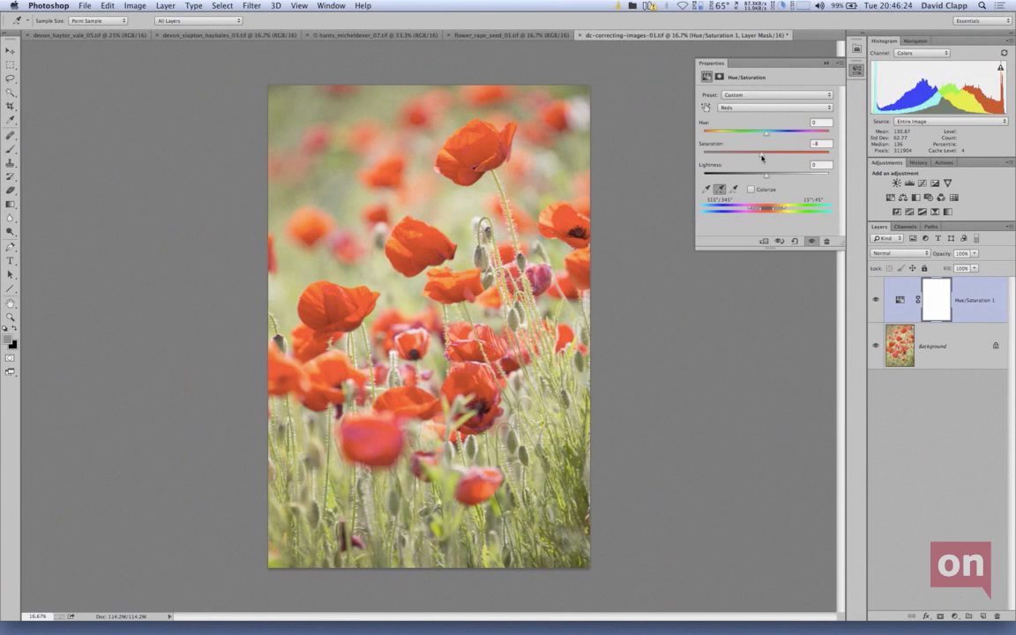
{"action": "left_click_drag", "start_coordinate": [761, 158], "coordinate": [762, 158]}
{"action": "left_click_drag", "start_coordinate": [763, 158], "coordinate": [762, 158]}
{"action": "left_click_drag", "start_coordinate": [762, 158], "coordinate": [761, 157]}
{"action": "left_click_drag", "start_coordinate": [760, 158], "coordinate": [755, 158]}
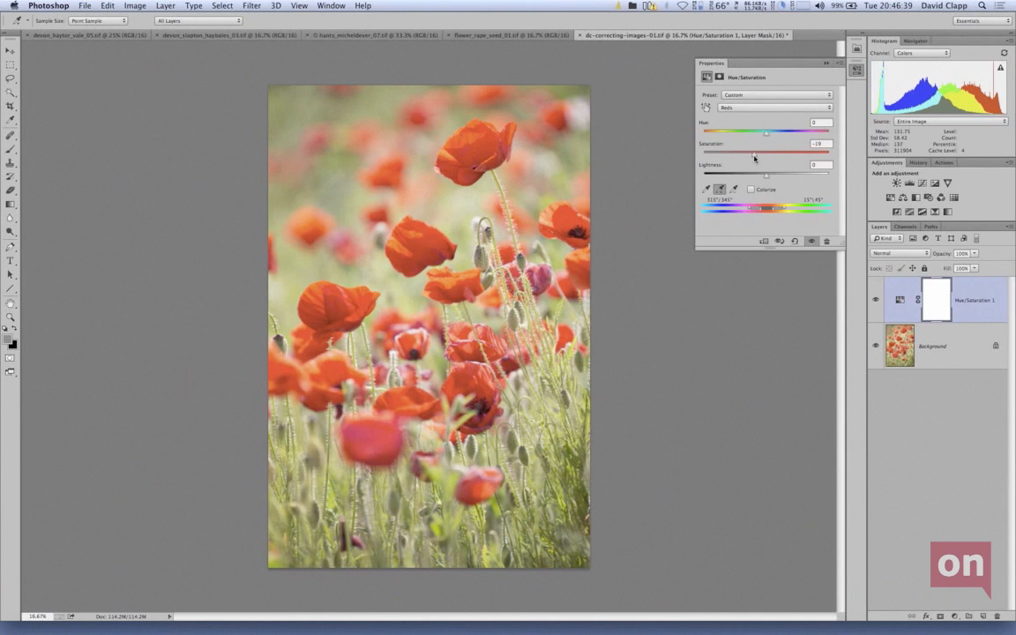
{"action": "left_click_drag", "start_coordinate": [754, 158], "coordinate": [728, 154]}
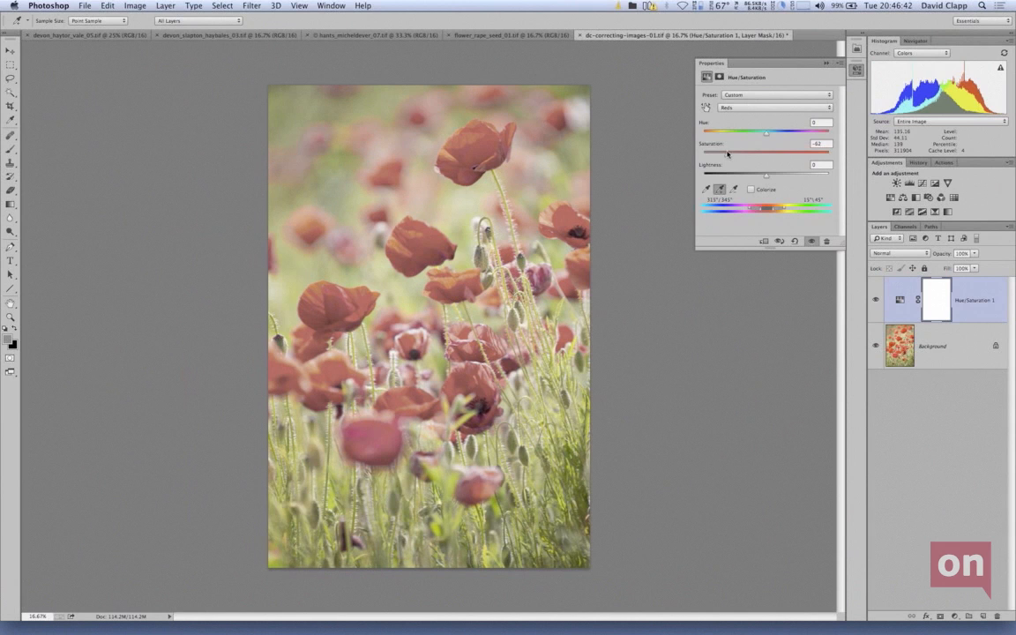
{"action": "left_click_drag", "start_coordinate": [728, 153], "coordinate": [718, 157]}
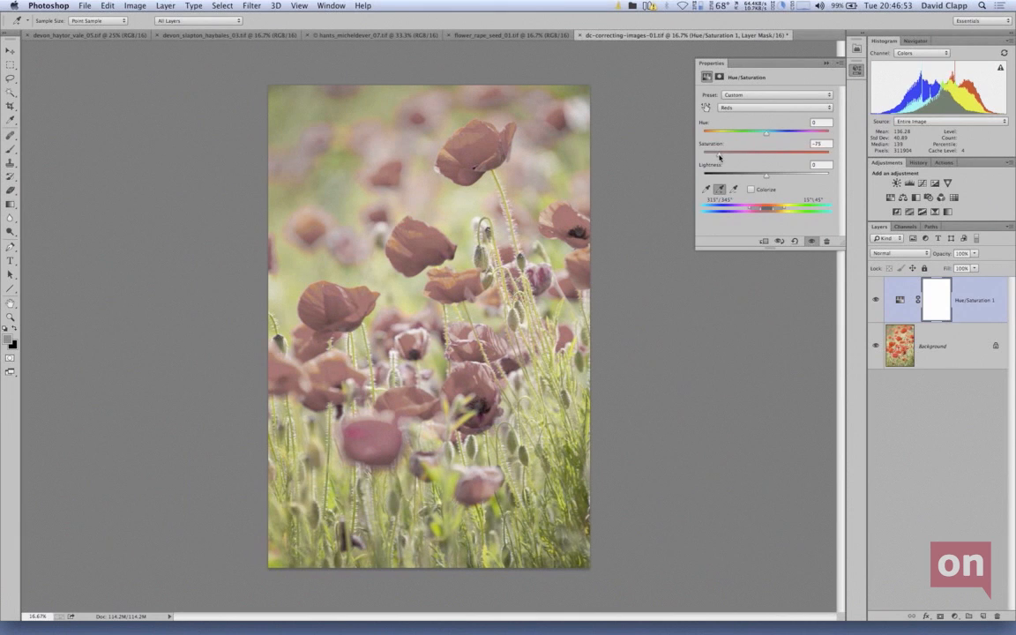
Bring the Reds Saturation of the Hue/Saturation layer back up to about -10.
{"action": "left_click_drag", "start_coordinate": [719, 157], "coordinate": [723, 157]}
{"action": "left_click_drag", "start_coordinate": [724, 157], "coordinate": [739, 156]}
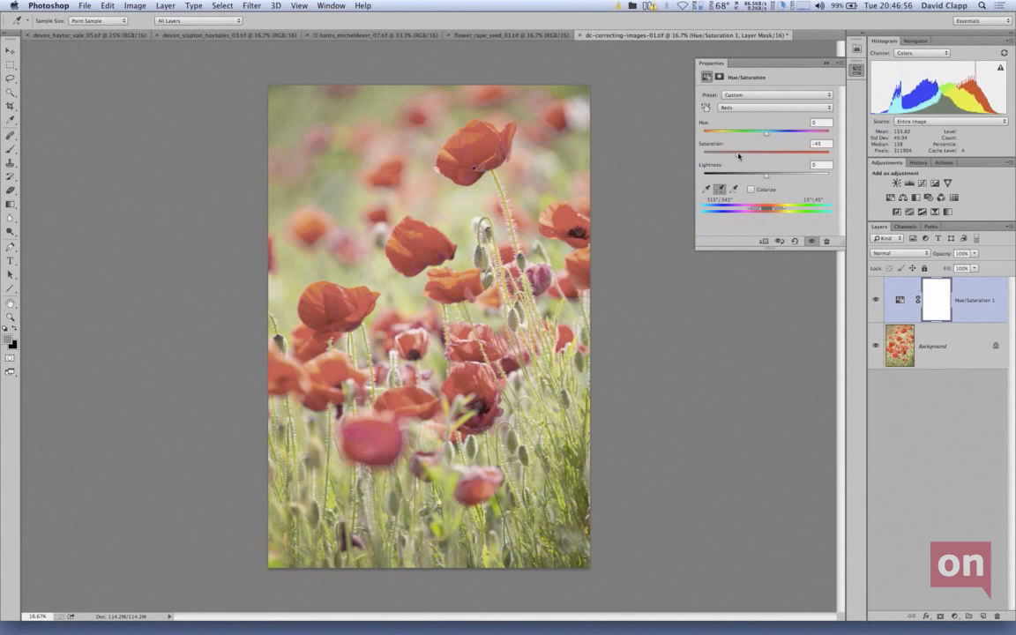
{"action": "left_click_drag", "start_coordinate": [740, 156], "coordinate": [760, 157]}
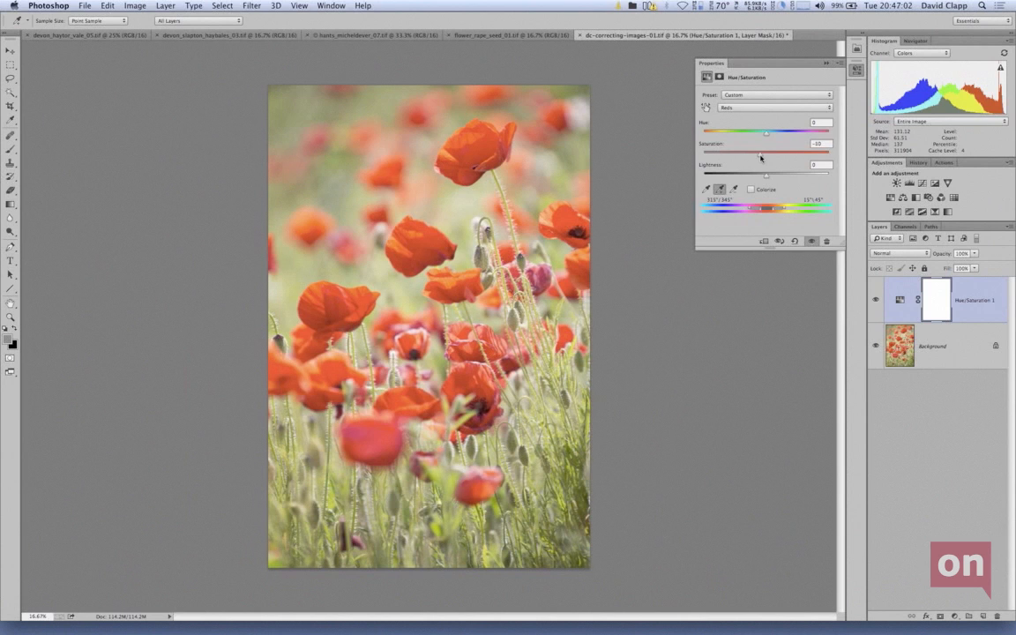
{"action": "left_click_drag", "start_coordinate": [760, 157], "coordinate": [761, 157]}
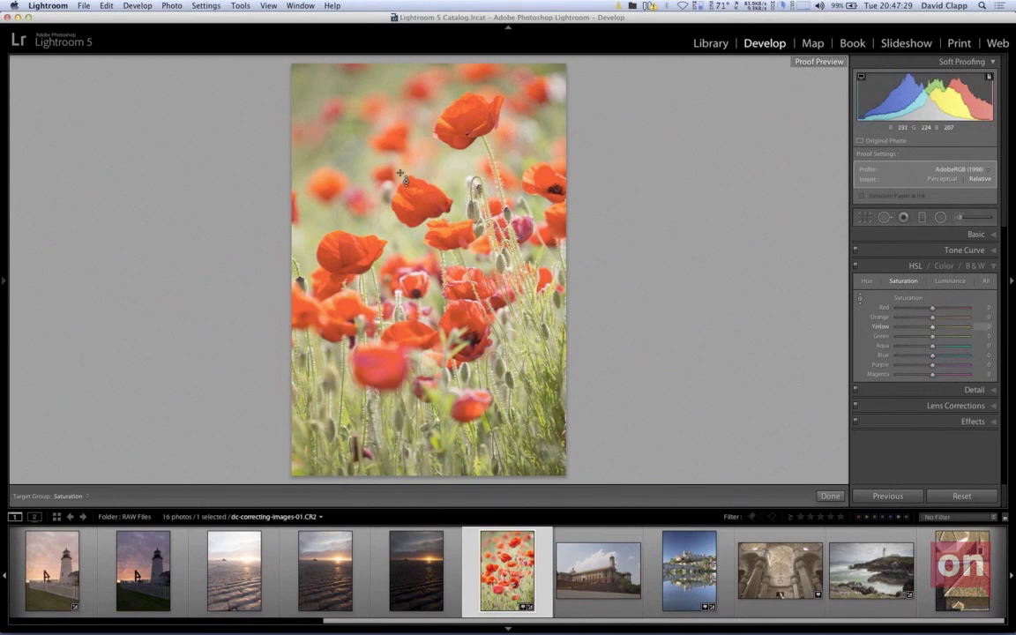
Switch to Lightroom, lower the Orange saturation to -7 with the HSL targeted adjustment on the uppermost sharp poppy, and put the tool away.
{"action": "left_click_drag", "start_coordinate": [468, 132], "coordinate": [469, 135]}
{"action": "left_click_drag", "start_coordinate": [468, 135], "coordinate": [468, 139]}
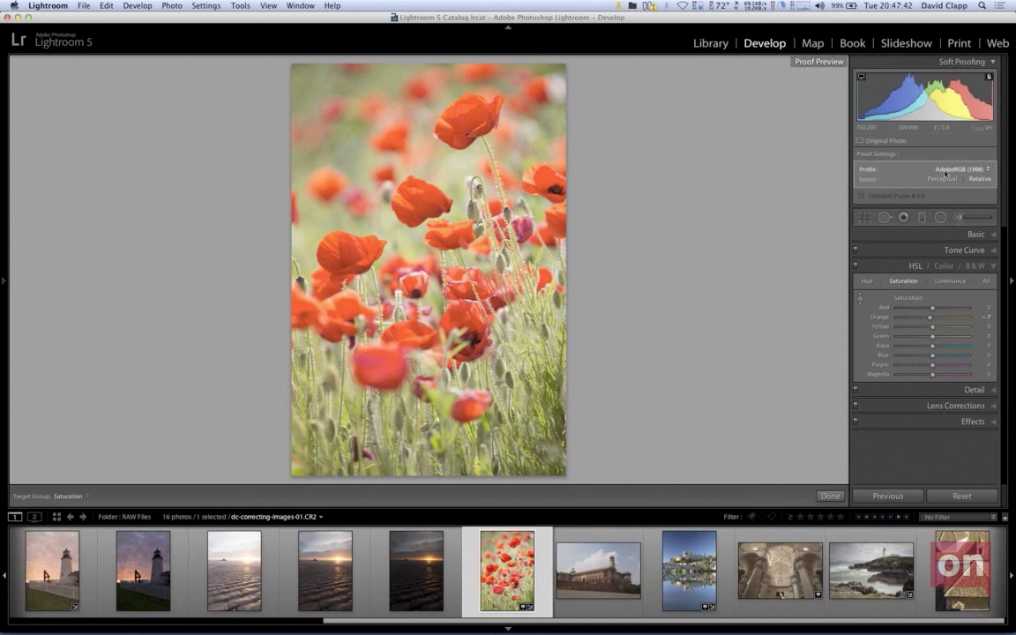
{"action": "key", "text": "s"}
{"action": "left_click", "coordinate": [860, 299]}
Try a 95% White proof matte, compare it with soft proofing off, and restore the 50% Gray matte.
{"action": "right_click", "coordinate": [696, 259]}
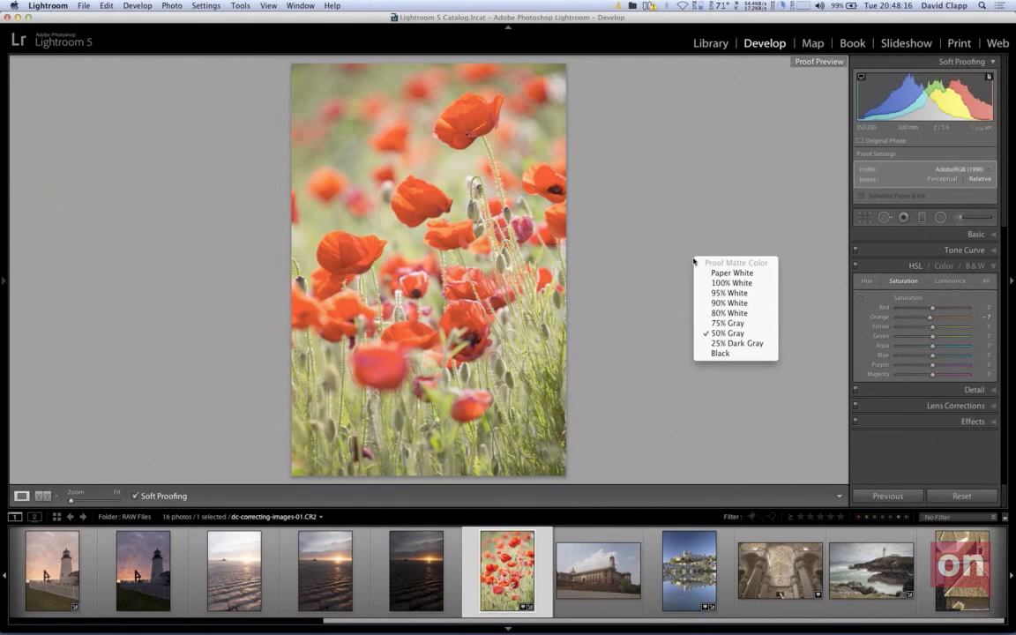
{"action": "left_click", "coordinate": [752, 294]}
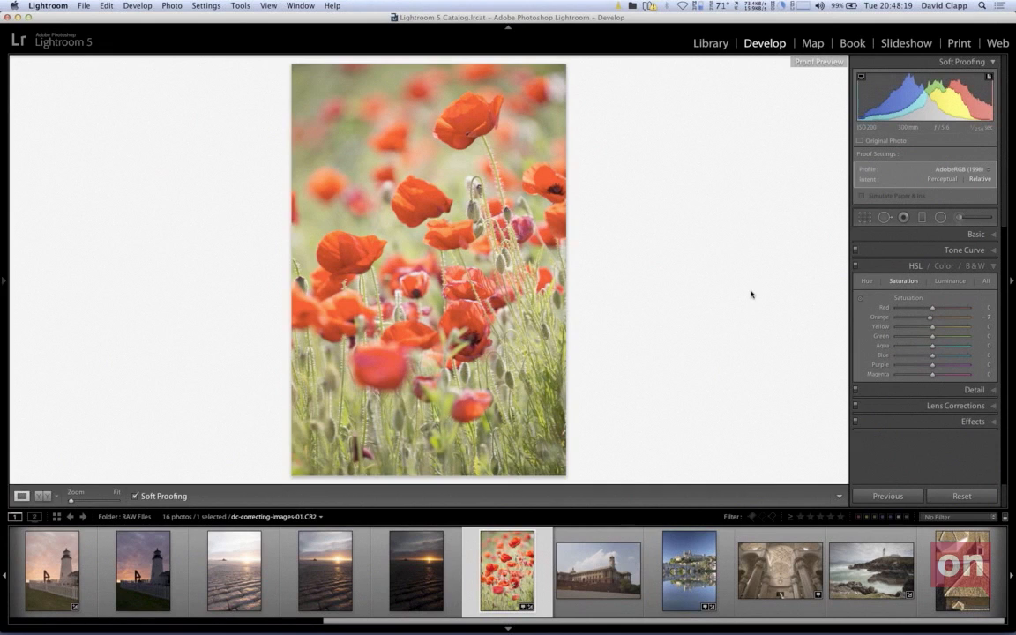
{"action": "key", "text": "s"}
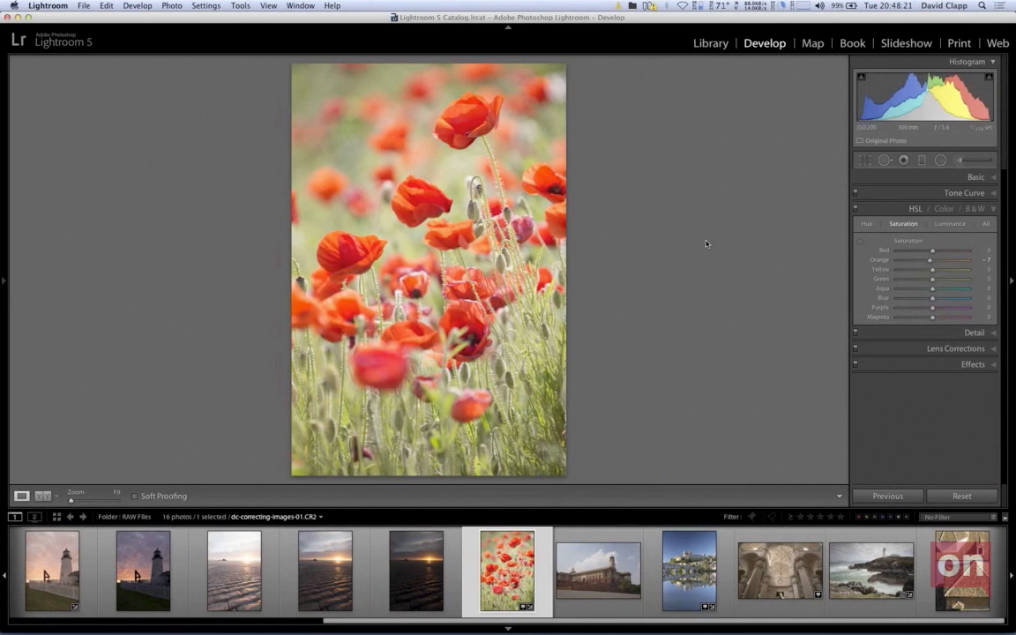
{"action": "key", "text": "s"}
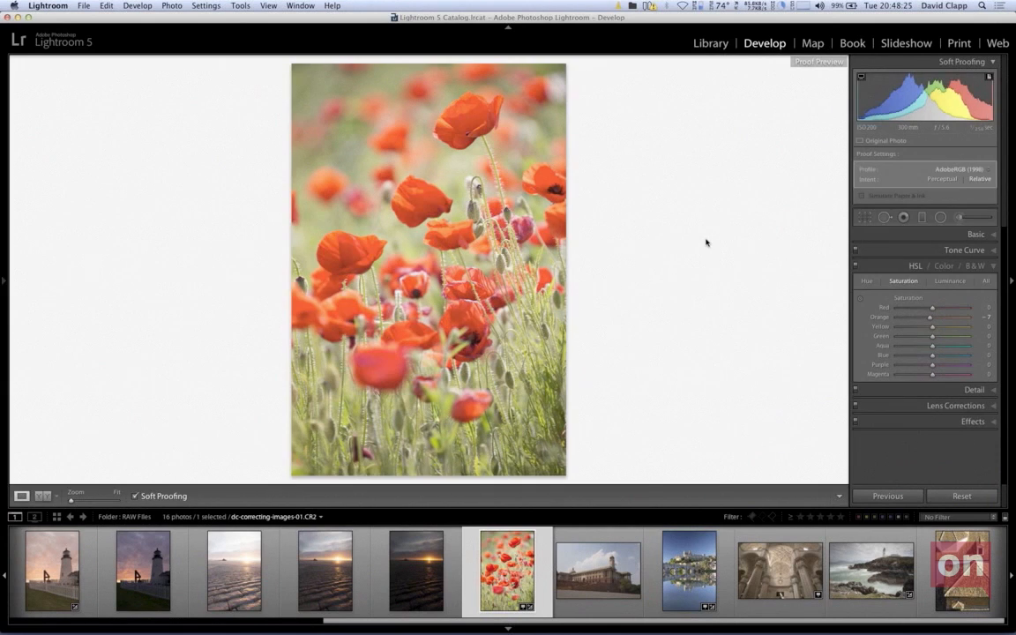
{"action": "right_click", "coordinate": [639, 211]}
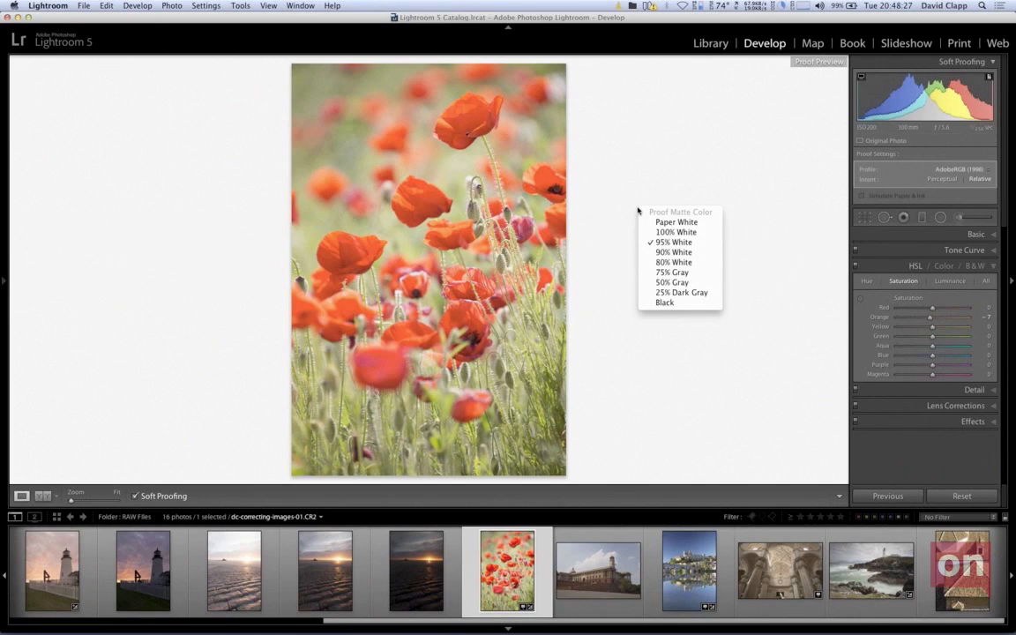
{"action": "left_click", "coordinate": [706, 283]}
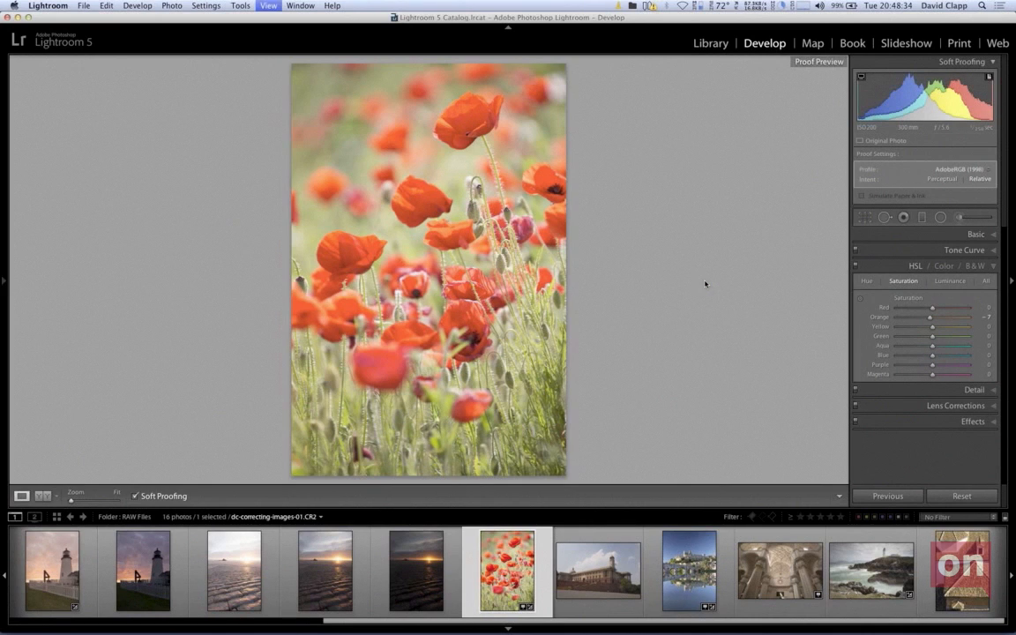
Compare the photo with soft proofing off and on, and set the proof profile to ProPhoto RGB.
{"action": "key", "text": "s"}
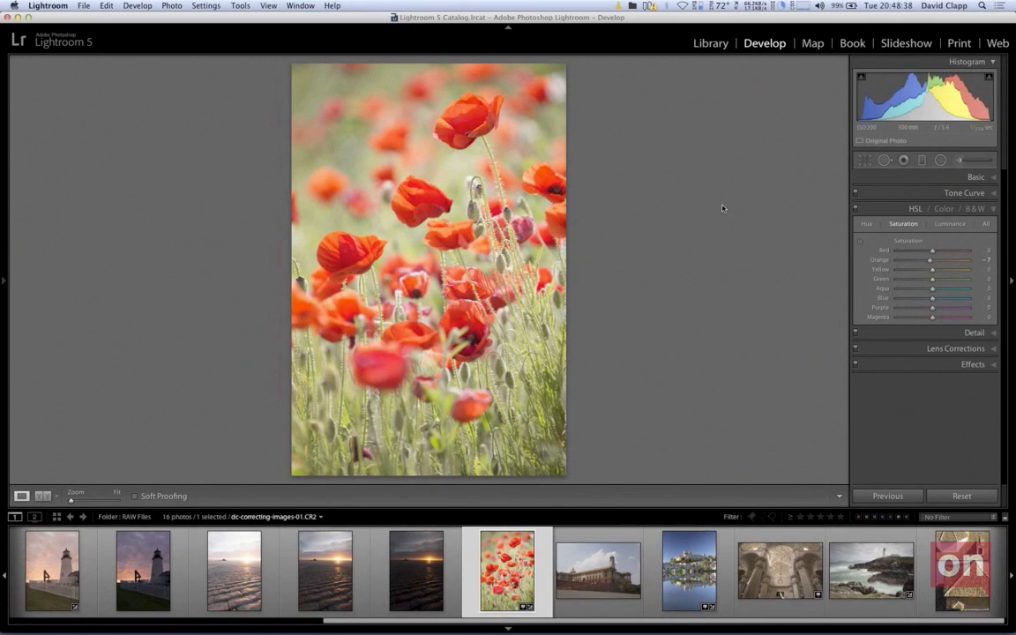
{"action": "key", "text": "backslash"}
{"action": "key", "text": "s"}
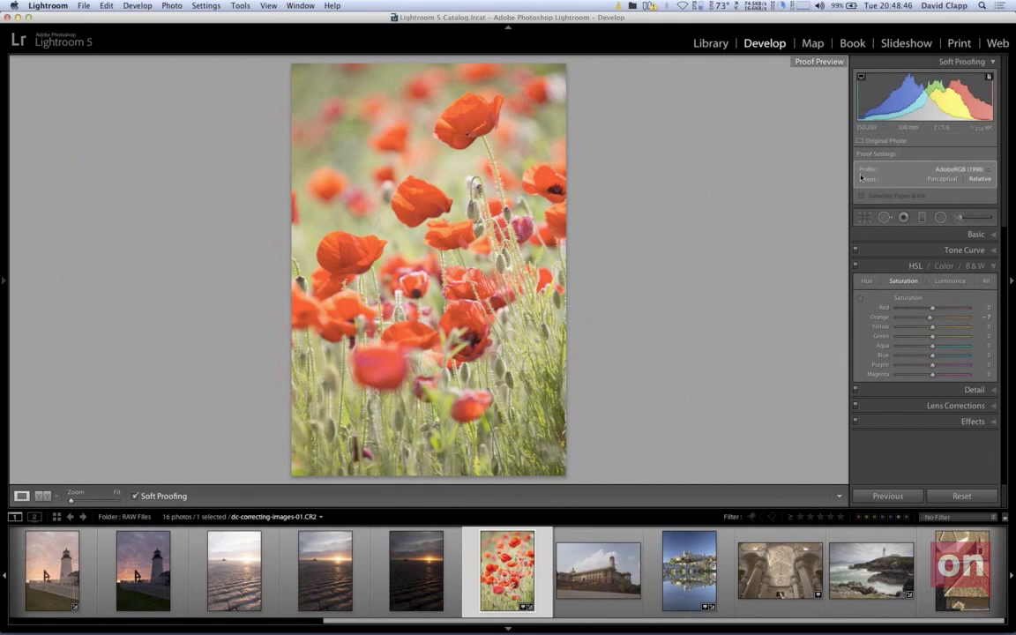
{"action": "left_click", "coordinate": [968, 170]}
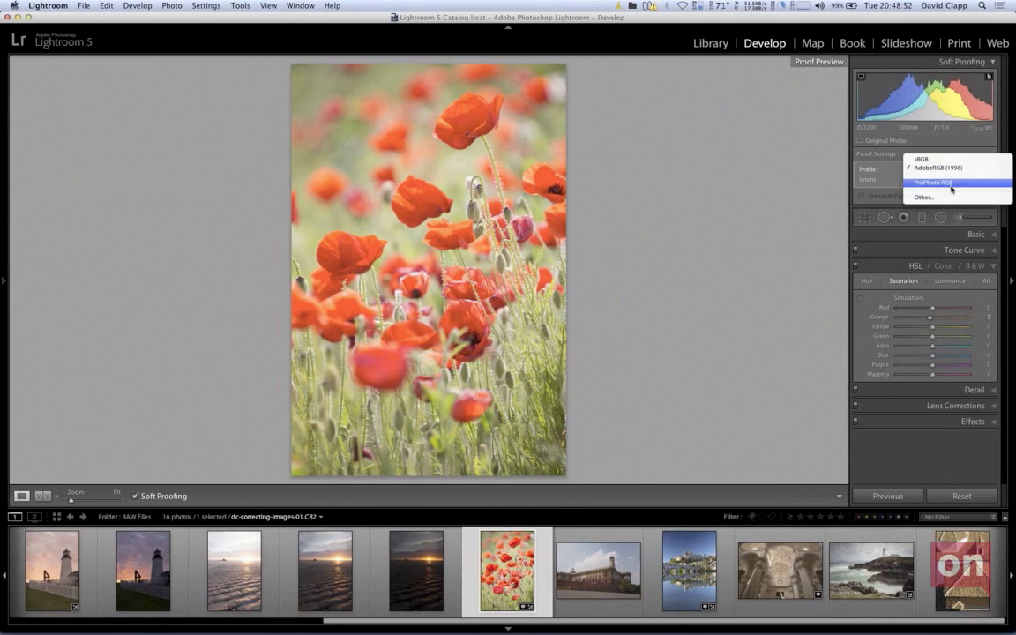
{"action": "left_click", "coordinate": [960, 186]}
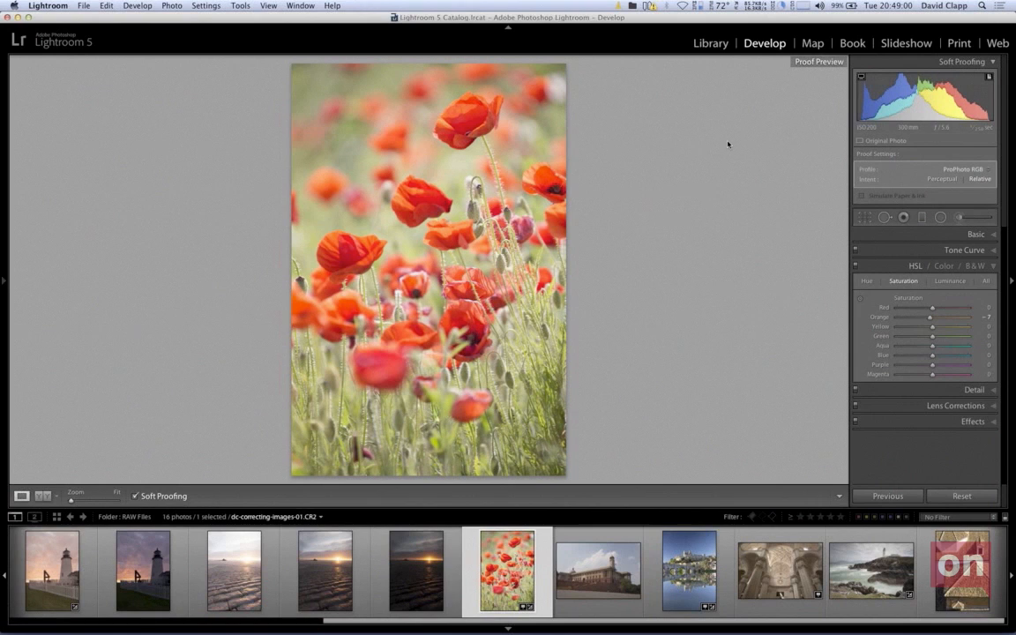
Compare the ProPhoto RGB proof with soft proofing off, choose a proof matte colour, and turn soft proofing off.
{"action": "key", "text": "s"}
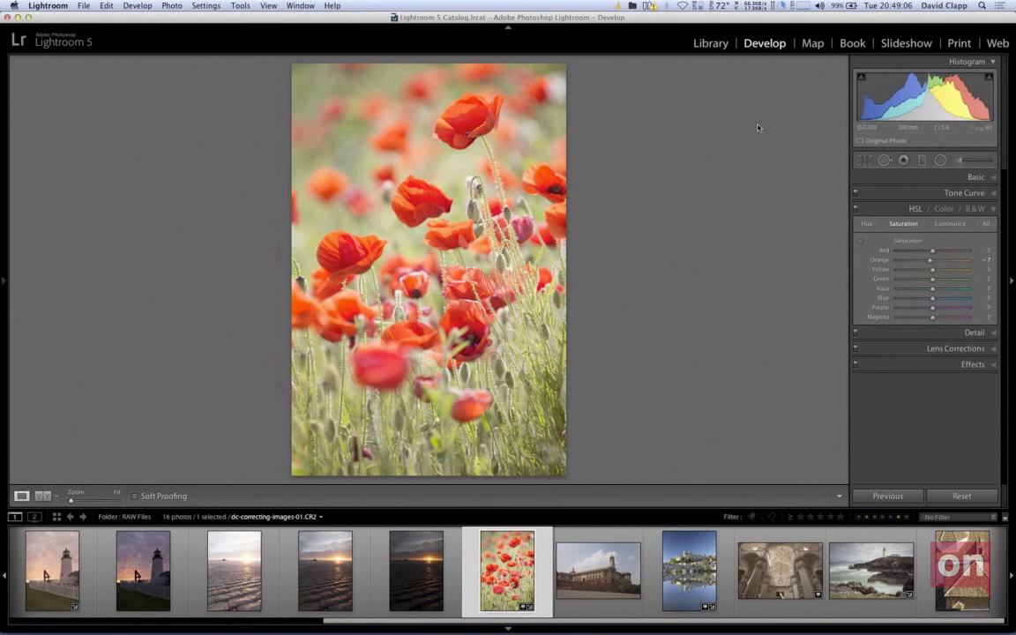
{"action": "key", "text": "s"}
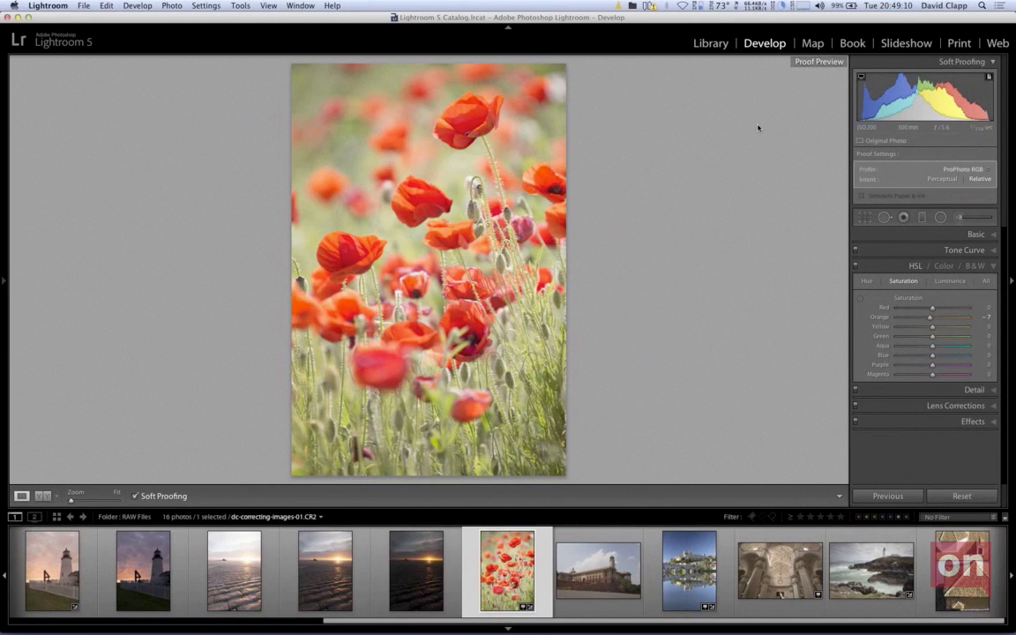
{"action": "right_click", "coordinate": [661, 199]}
{"action": "left_click", "coordinate": [704, 283]}
{"action": "key", "text": "s"}
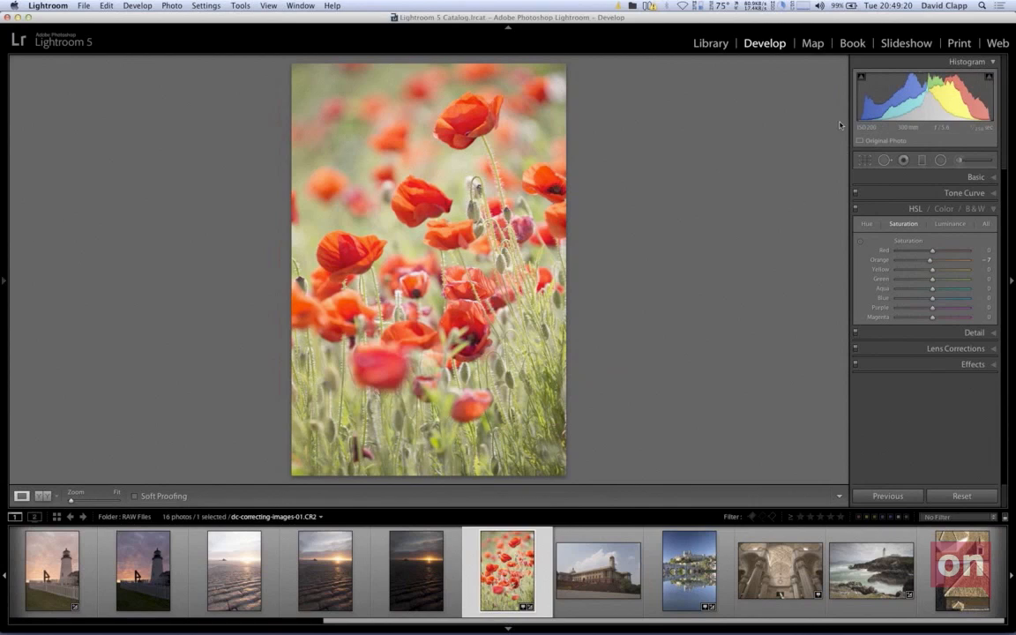
Turn soft proofing back on, try the AdobeRGB (1998) proof profile, and switch the profile to sRGB.
{"action": "key", "text": "s"}
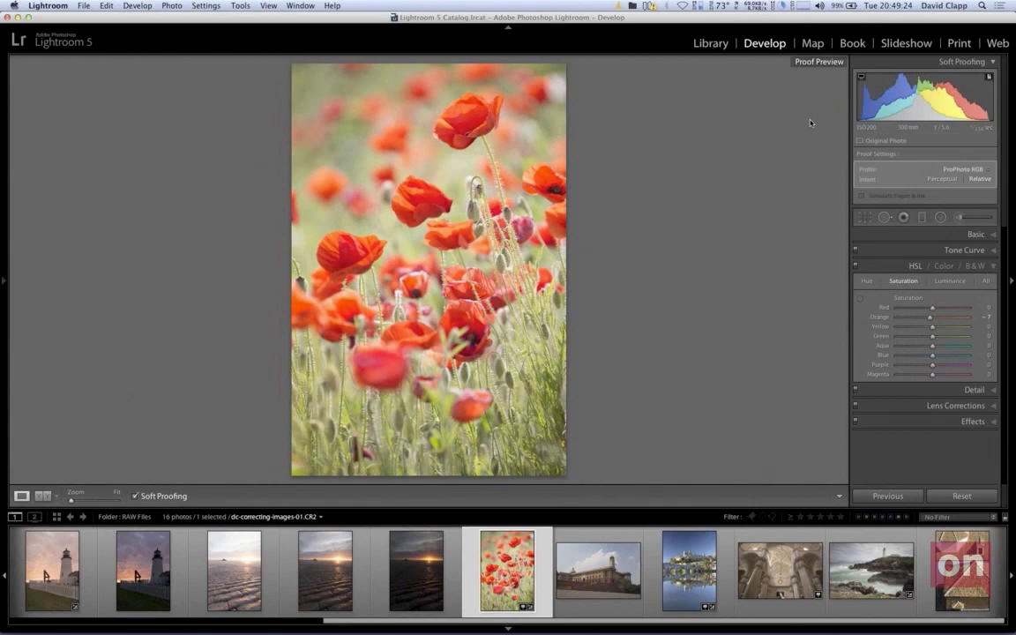
{"action": "left_click", "coordinate": [960, 174]}
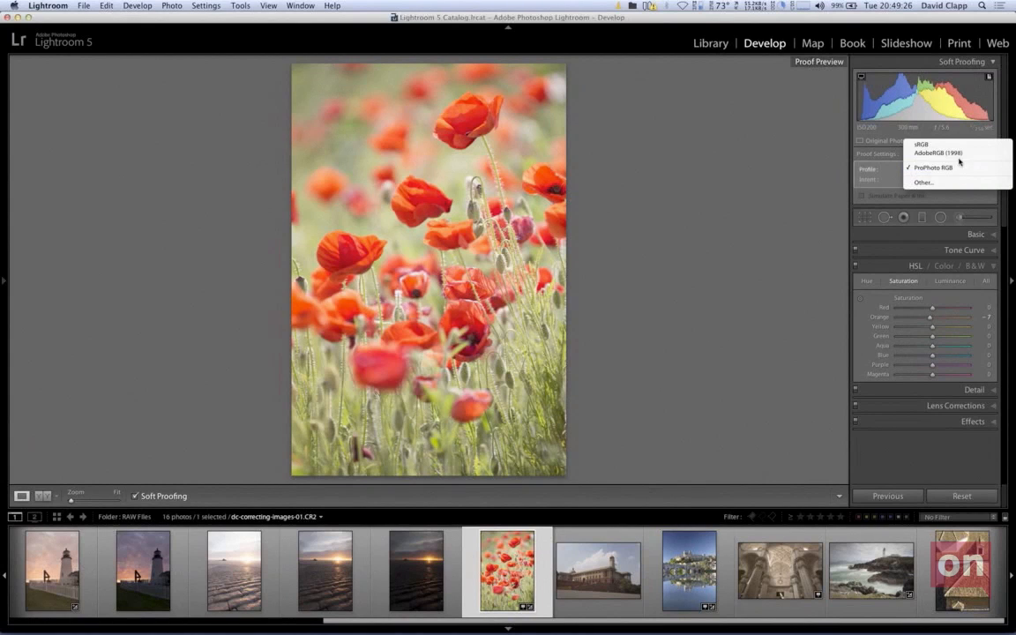
{"action": "left_click", "coordinate": [963, 152]}
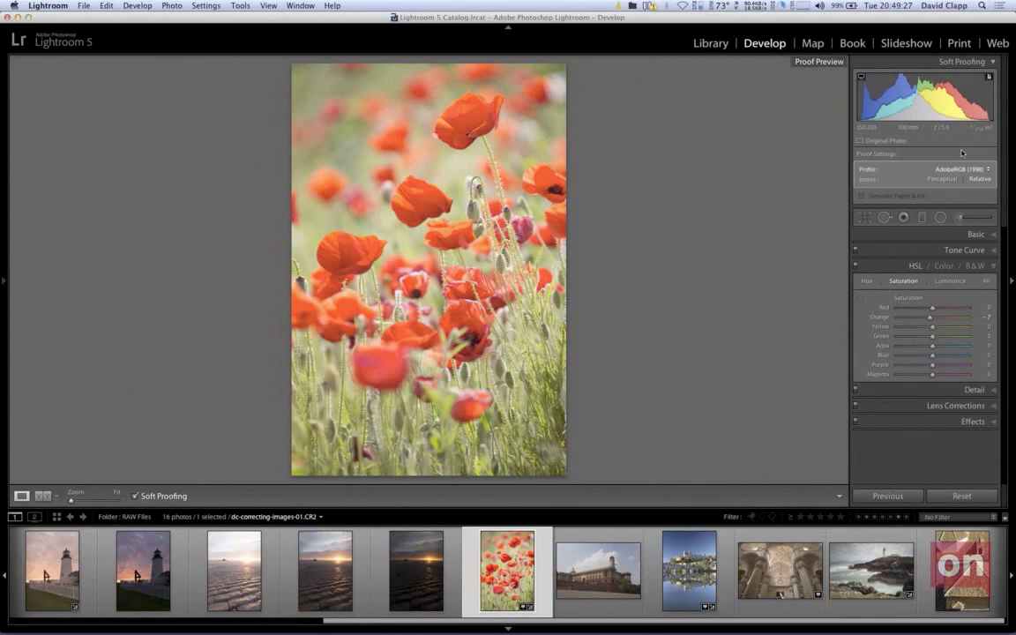
{"action": "left_click", "coordinate": [962, 174]}
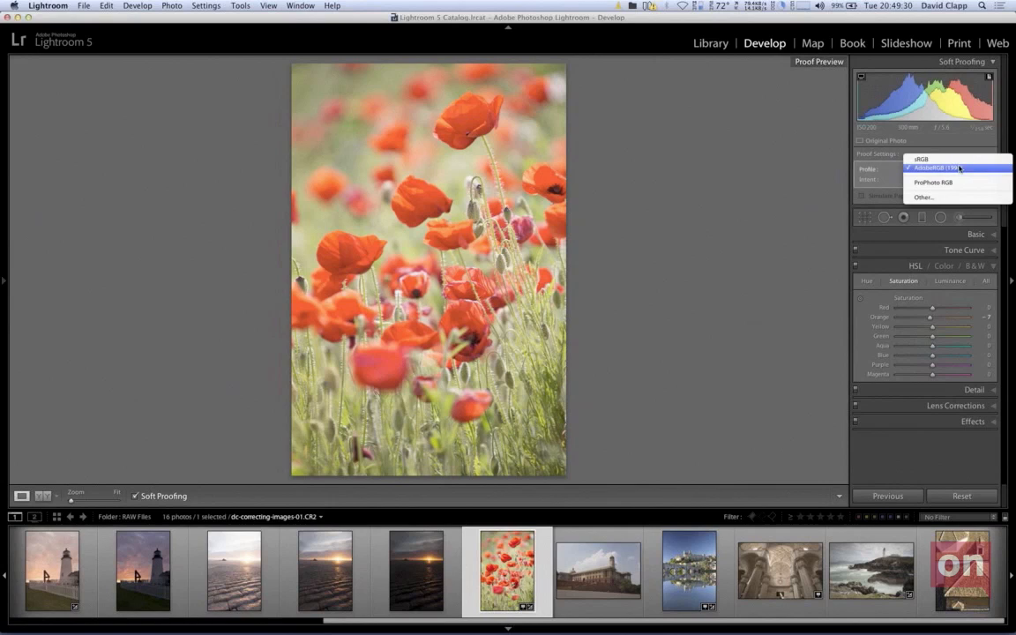
{"action": "left_click", "coordinate": [964, 160]}
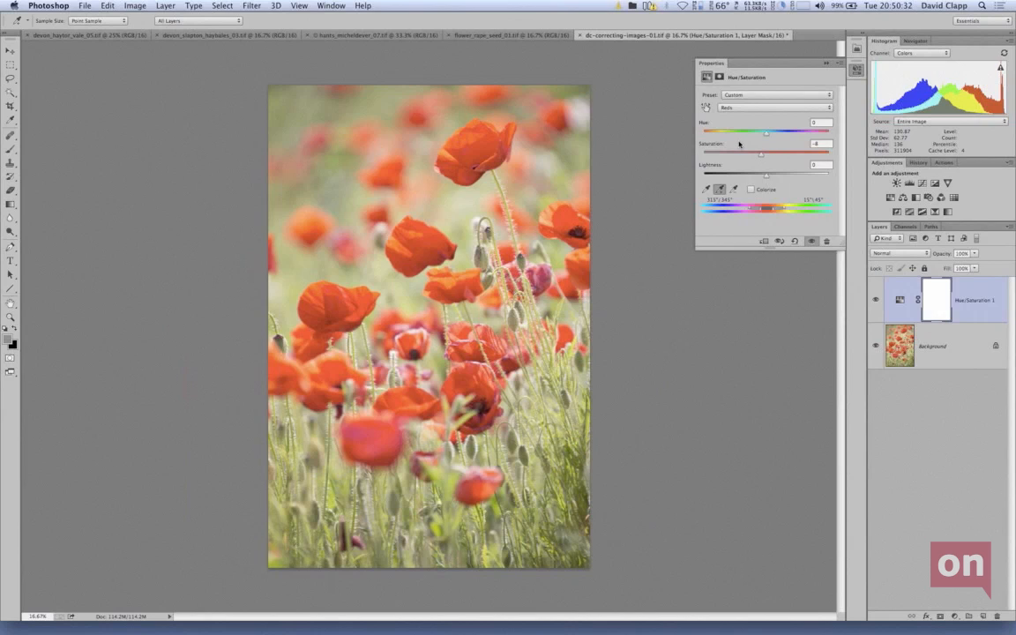
Switch to Photoshop, set the Reds saturation to -6, and apply a custom proof condition simulating sRGB IEC61966-2.1.
{"action": "left_click_drag", "start_coordinate": [760, 154], "coordinate": [763, 156]}
{"action": "left_click_drag", "start_coordinate": [763, 156], "coordinate": [764, 157]}
{"action": "left_click", "coordinate": [305, 7]}
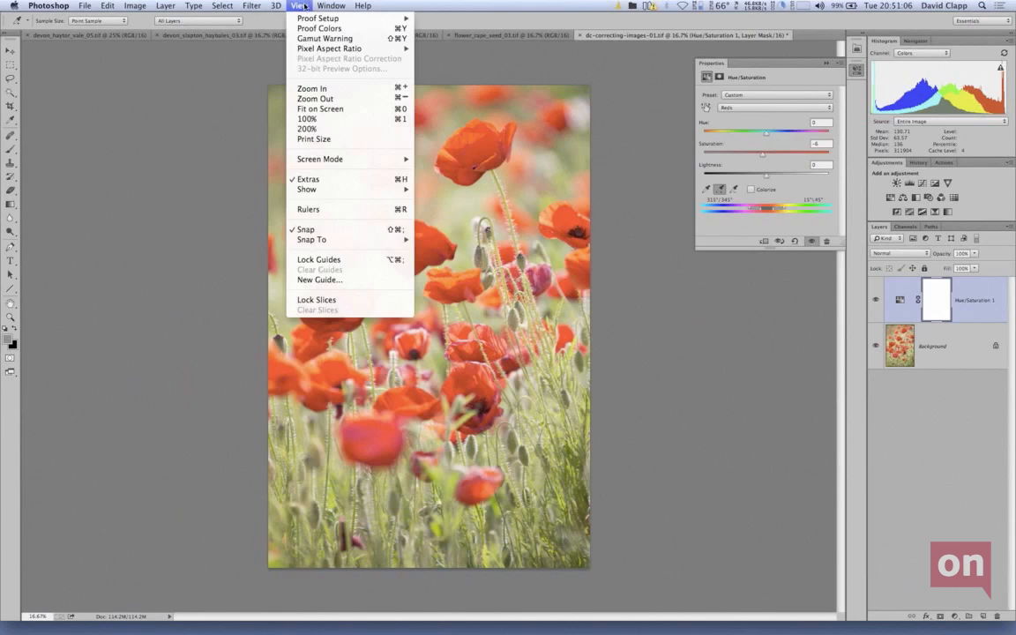
{"action": "mouse_move", "coordinate": [388, 19]}
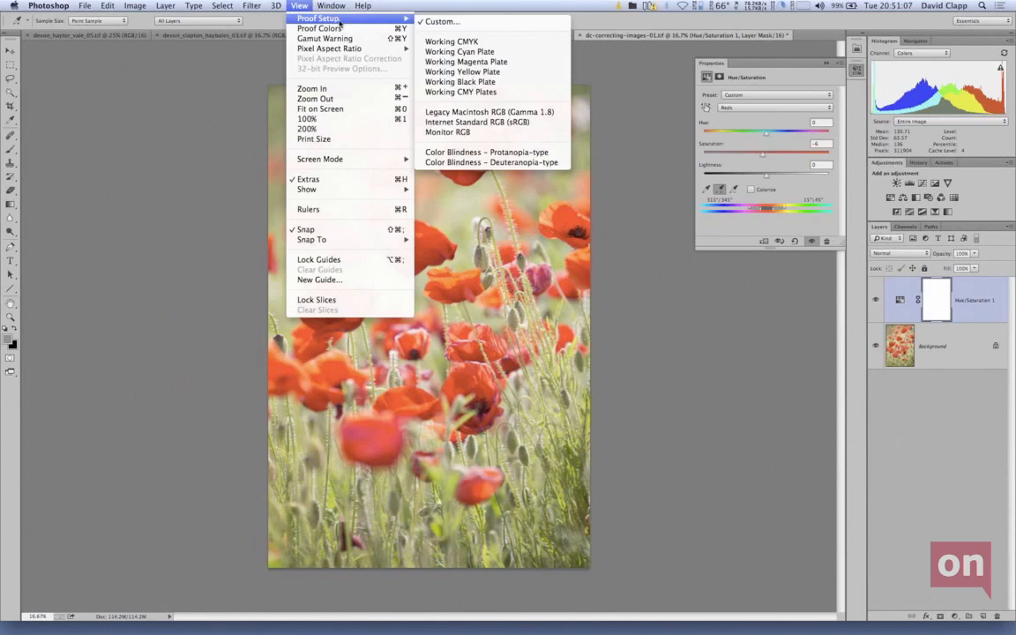
{"action": "left_click", "coordinate": [490, 22]}
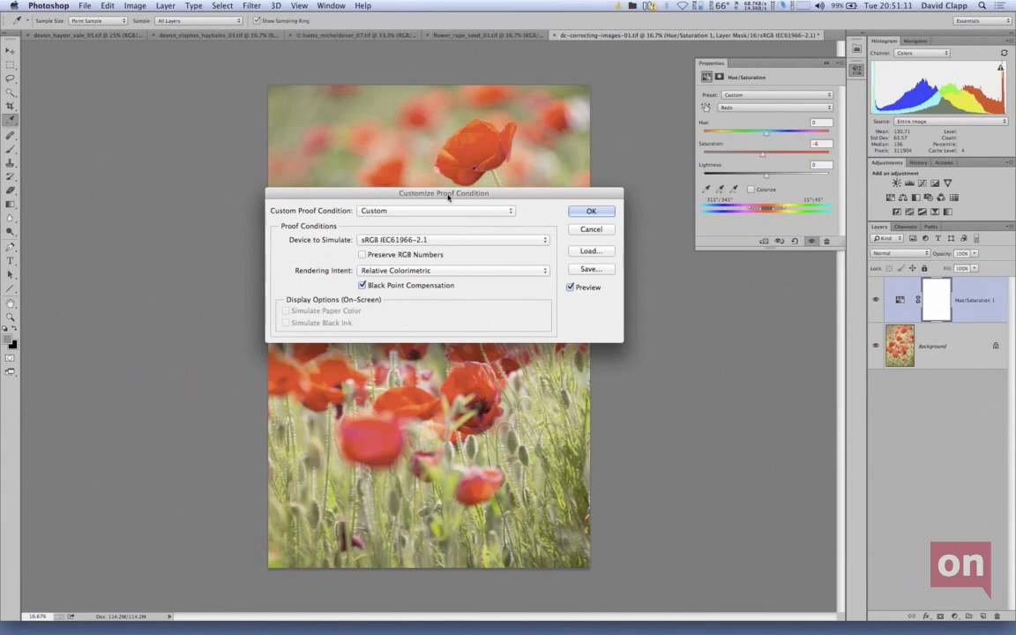
{"action": "left_click_drag", "start_coordinate": [448, 198], "coordinate": [413, 87]}
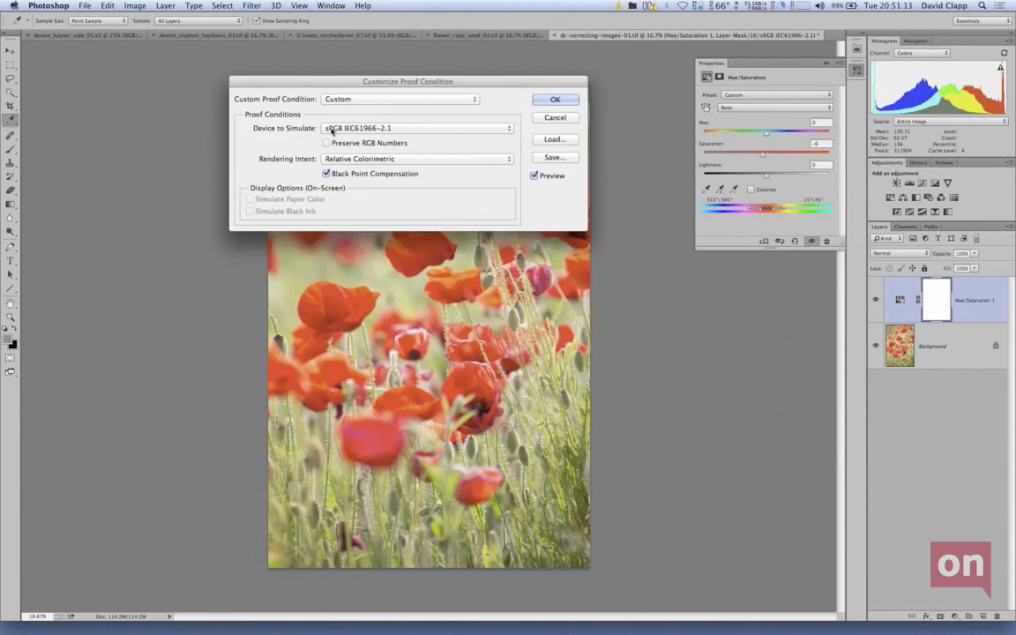
{"action": "left_click", "coordinate": [555, 98]}
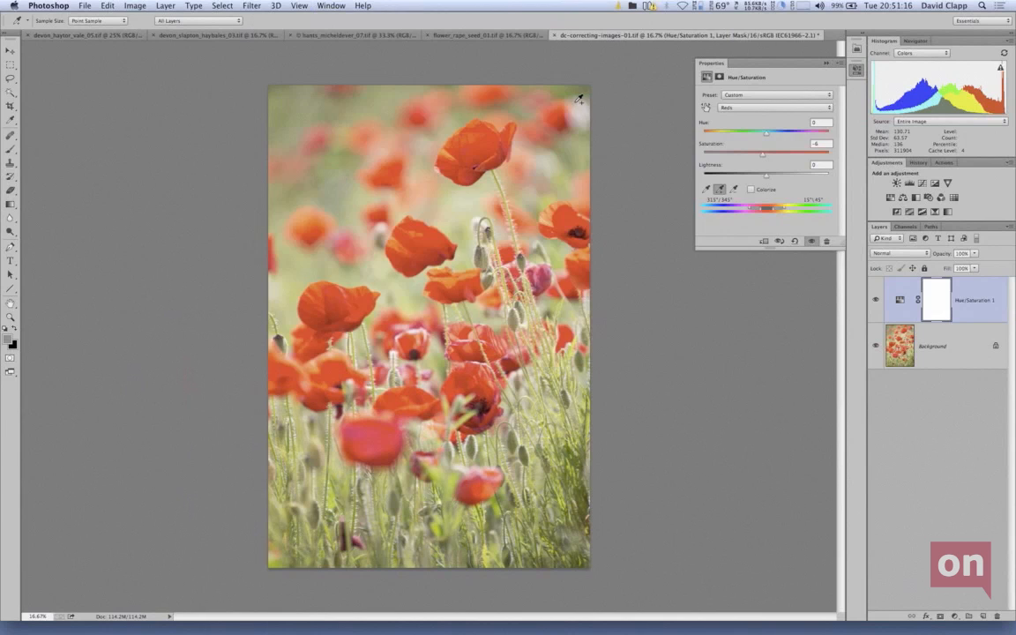
Turn on the gamut warning and lower the Reds saturation of the Hue/Saturation adjustment to -47.
{"action": "left_click", "coordinate": [300, 6]}
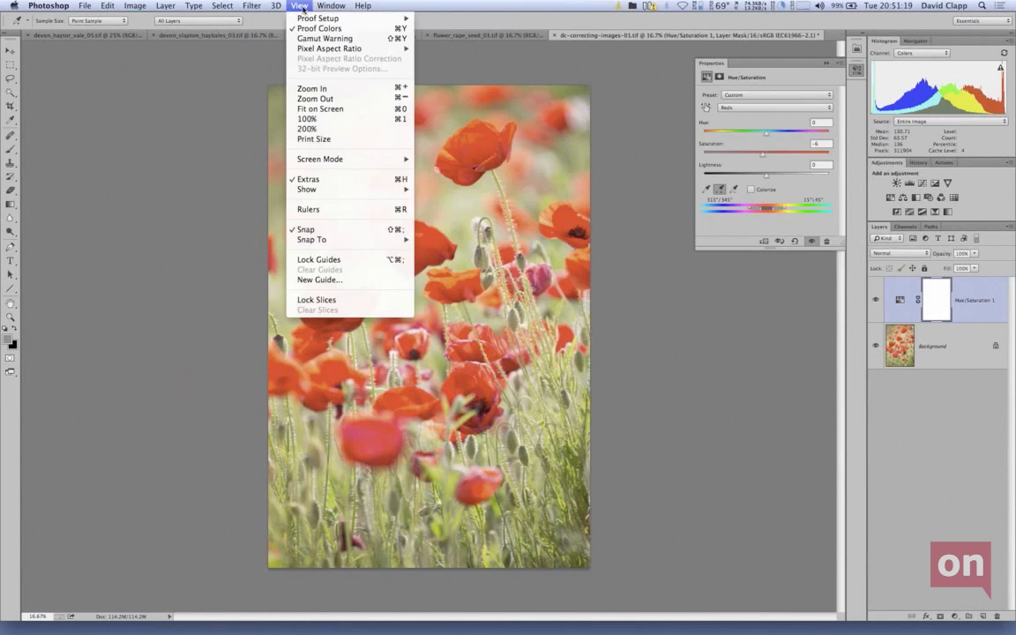
{"action": "left_click", "coordinate": [346, 39]}
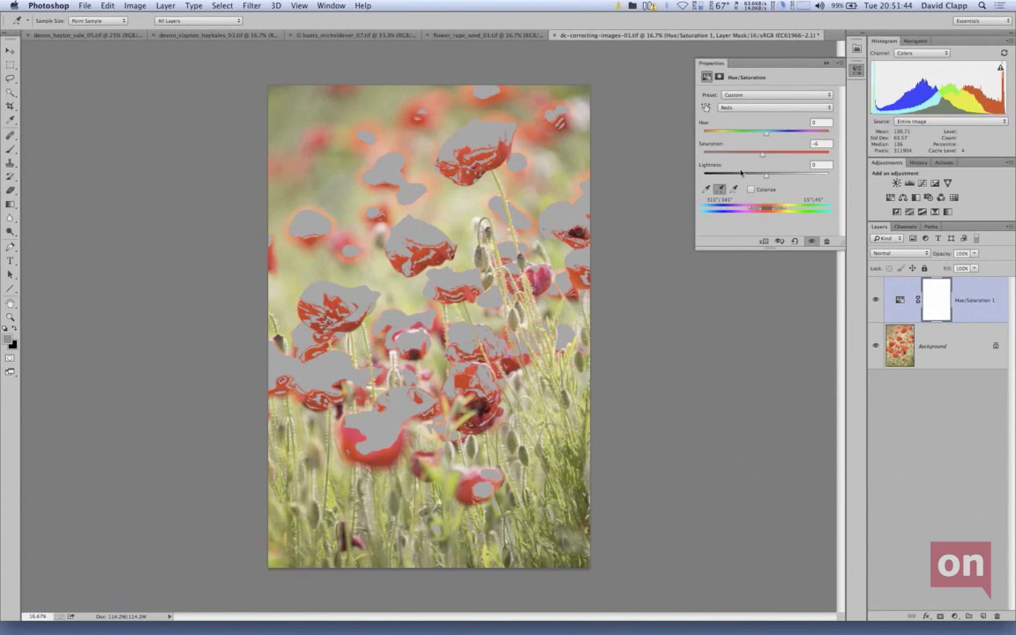
{"action": "left_click_drag", "start_coordinate": [763, 156], "coordinate": [764, 158]}
{"action": "left_click_drag", "start_coordinate": [764, 158], "coordinate": [762, 157]}
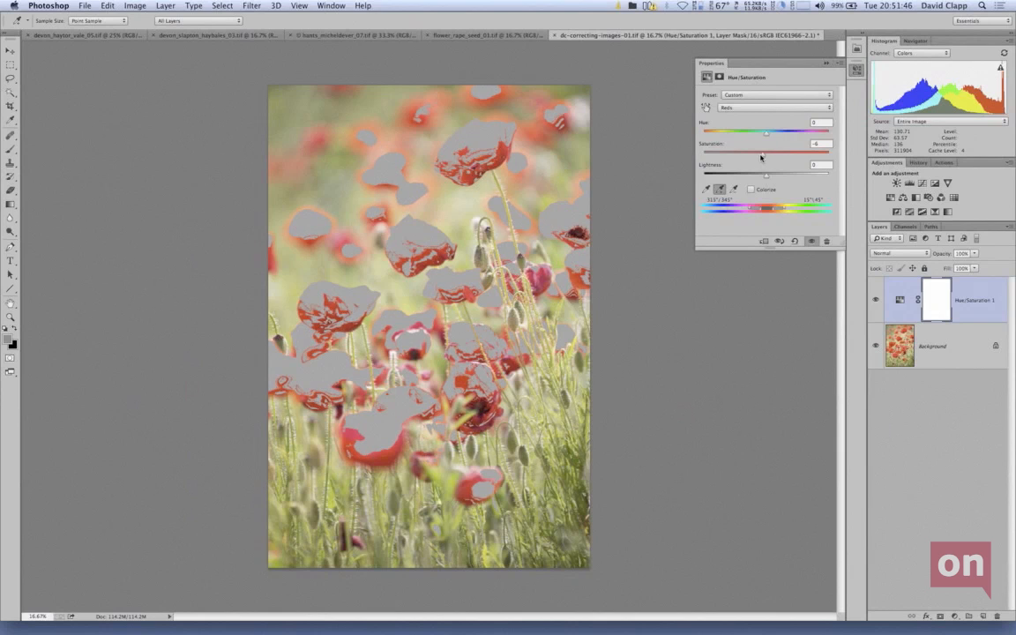
{"action": "left_click_drag", "start_coordinate": [761, 157], "coordinate": [756, 157]}
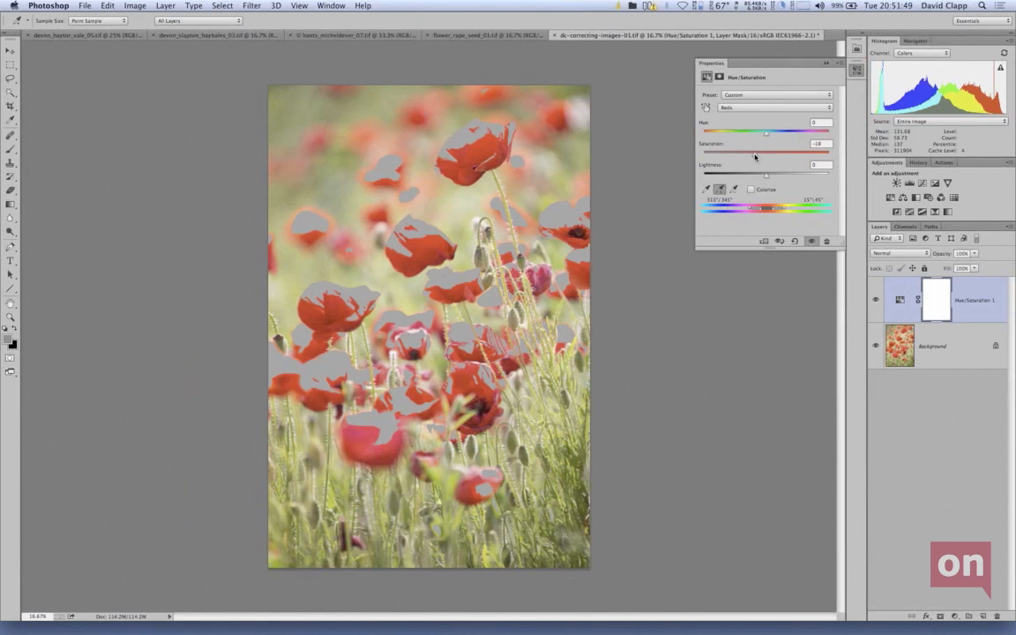
{"action": "left_click_drag", "start_coordinate": [755, 157], "coordinate": [753, 157]}
{"action": "left_click_drag", "start_coordinate": [753, 158], "coordinate": [738, 155]}
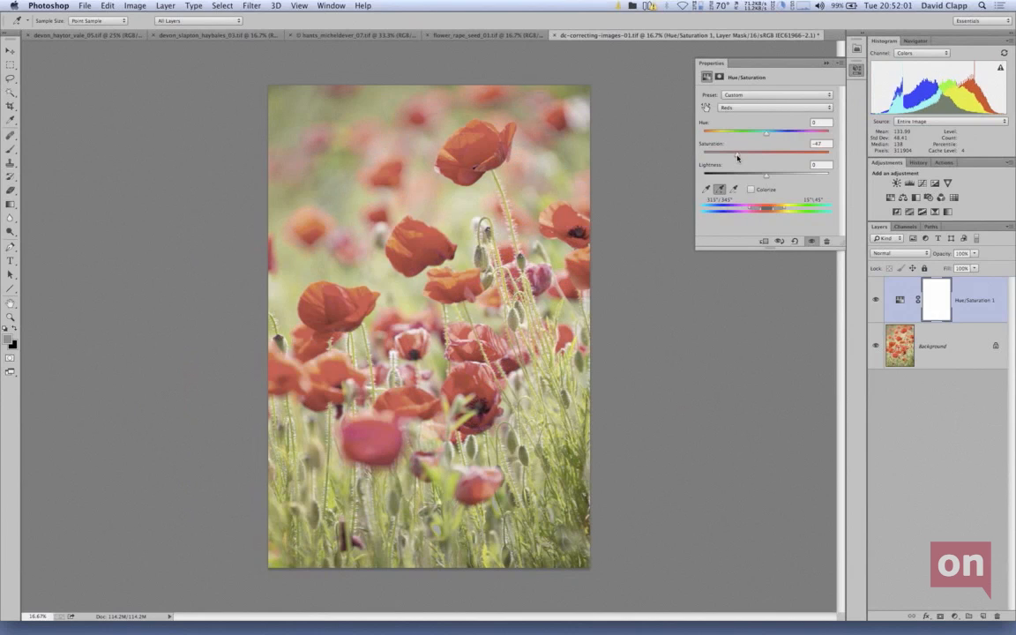
Raise the Reds saturation gradually and settle it at -16.
{"action": "left_click_drag", "start_coordinate": [737, 157], "coordinate": [743, 158]}
{"action": "left_click_drag", "start_coordinate": [743, 158], "coordinate": [752, 157]}
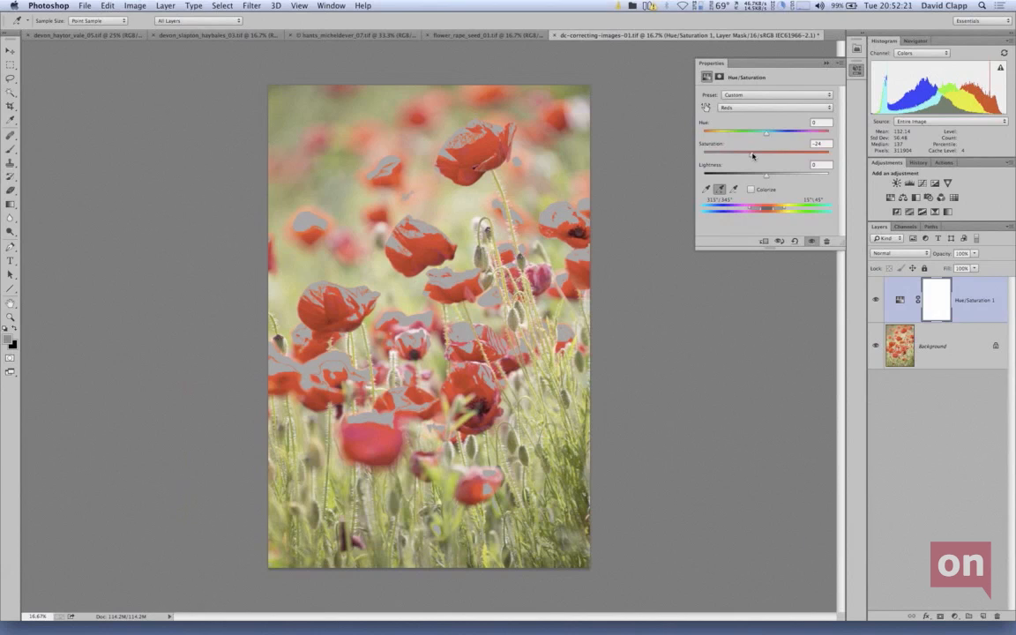
{"action": "left_click_drag", "start_coordinate": [752, 156], "coordinate": [755, 156]}
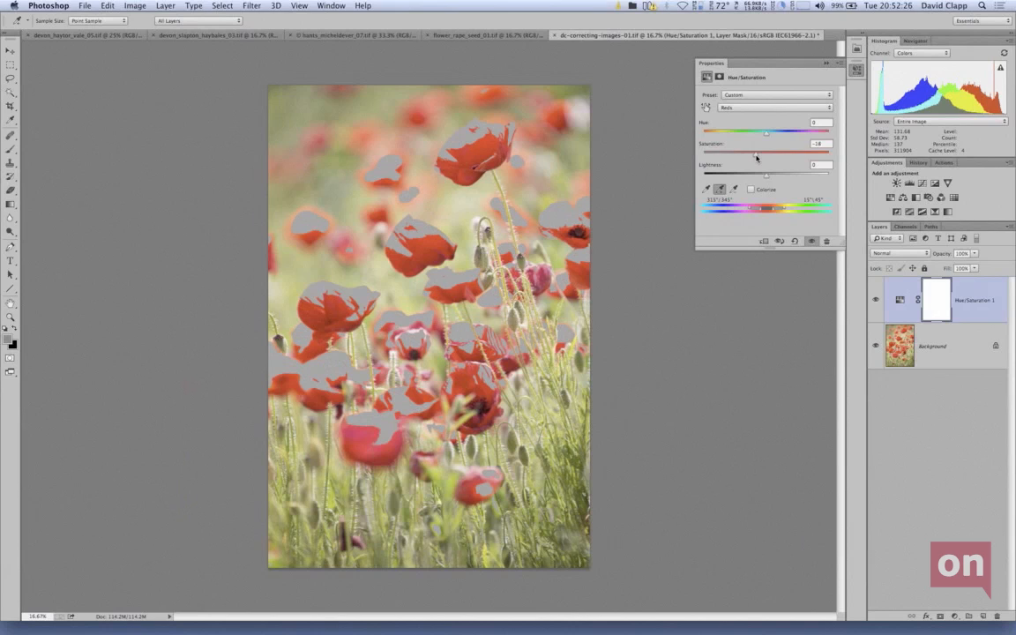
{"action": "left_click_drag", "start_coordinate": [755, 156], "coordinate": [758, 157]}
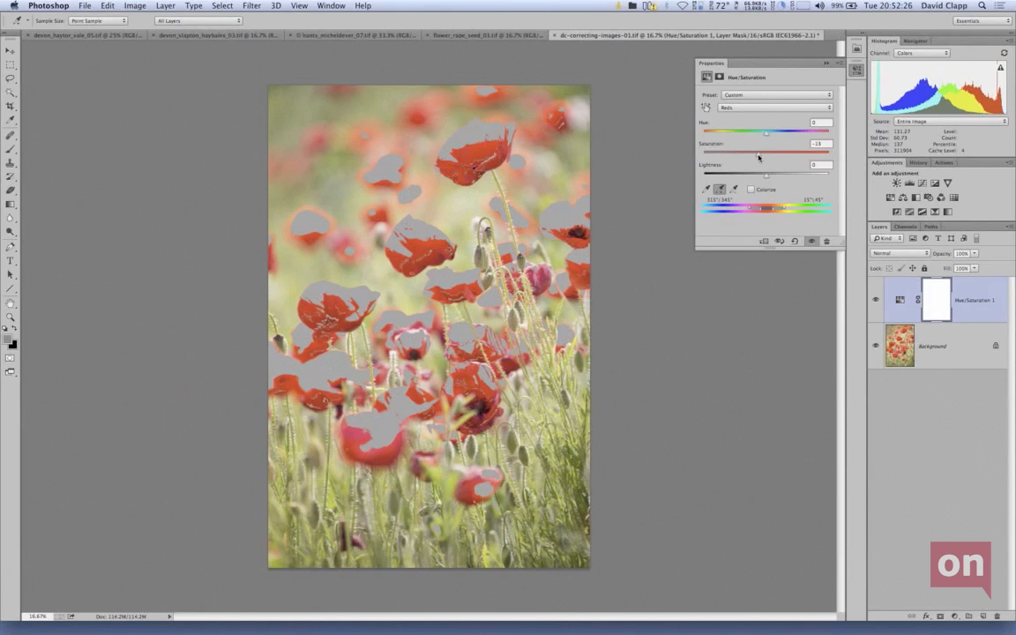
{"action": "left_click_drag", "start_coordinate": [758, 157], "coordinate": [757, 158]}
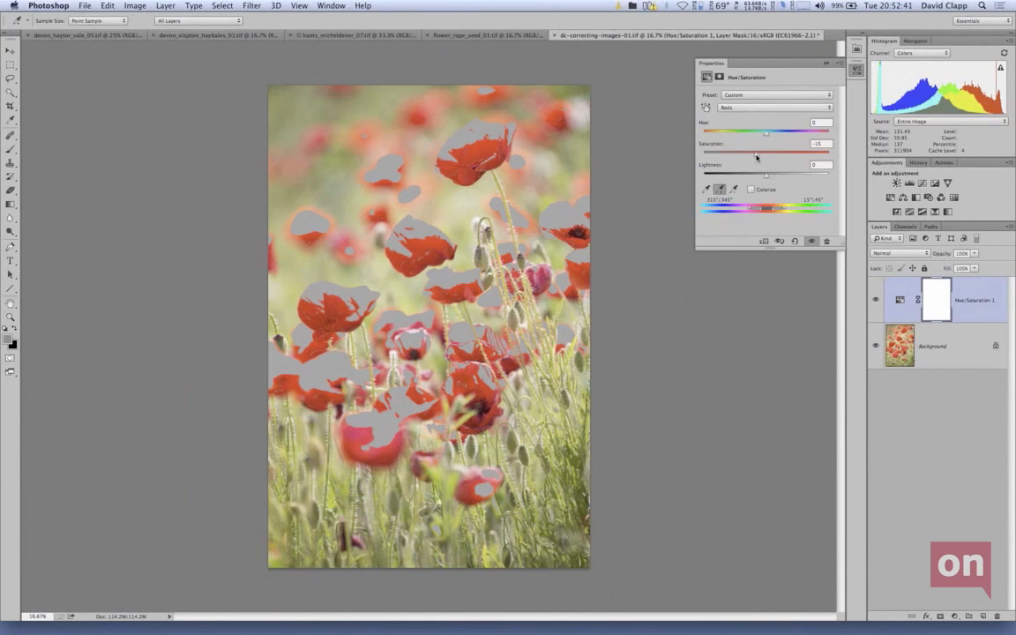
{"action": "left_click_drag", "start_coordinate": [757, 157], "coordinate": [756, 157]}
Reset the foreground and background colours to default and invert the Hue/Saturation layer's mask to black.
{"action": "key", "text": "d"}
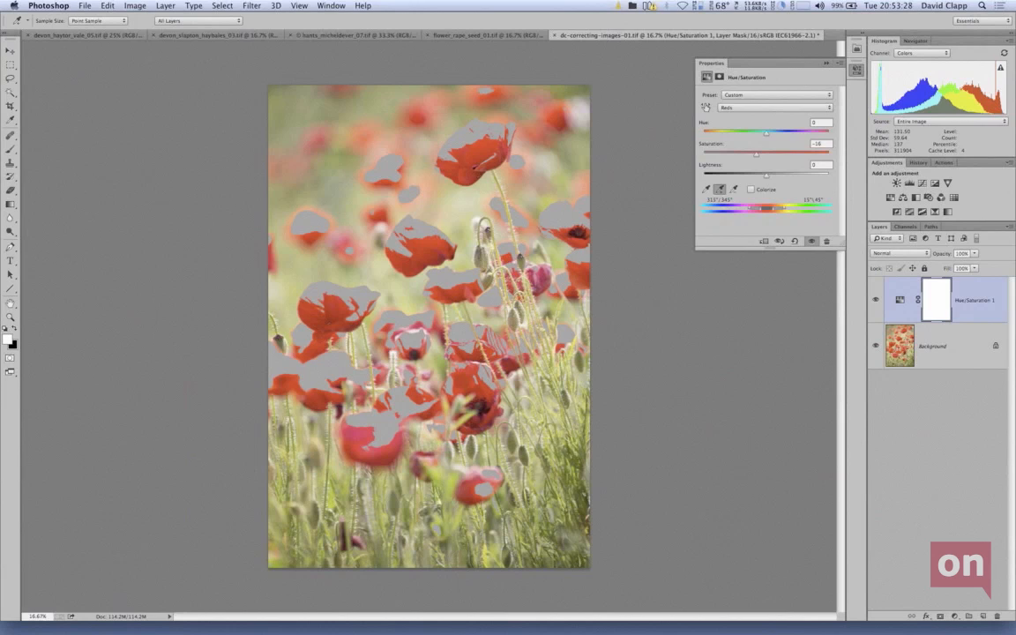
{"action": "key", "text": "i"}
{"action": "left_click", "coordinate": [943, 304]}
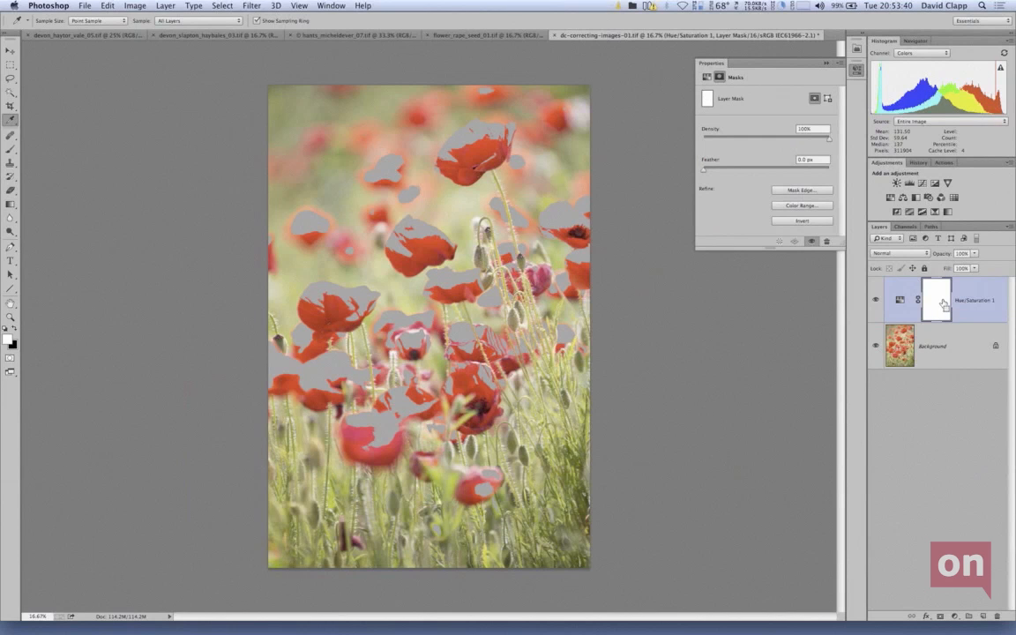
{"action": "key", "text": "super+i"}
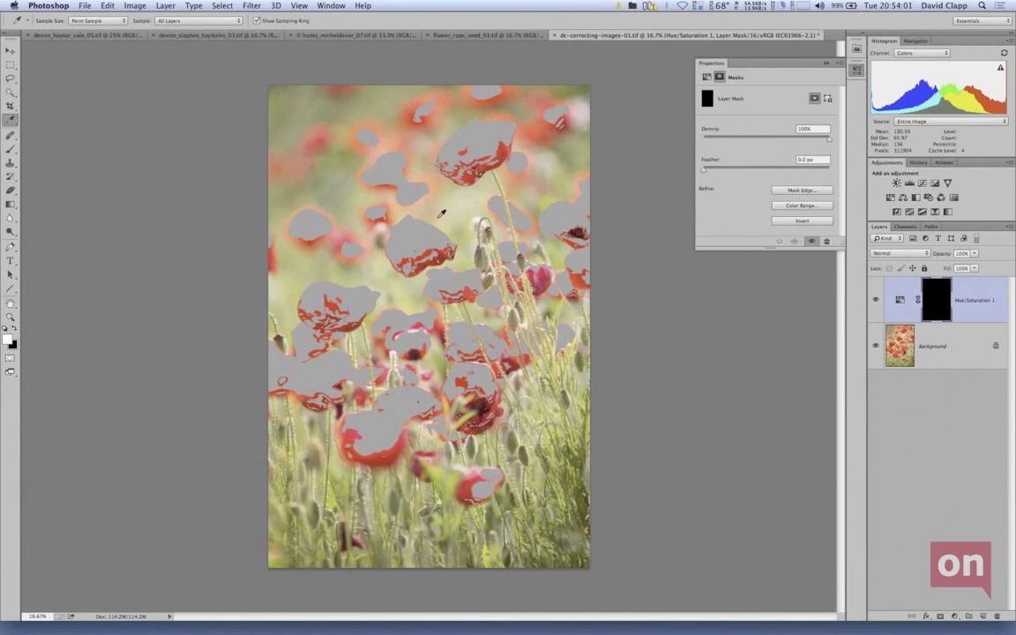
Paint white on the mask over the uppermost sharp poppy with a size 600 brush at 60% opacity.
{"action": "left_click", "coordinate": [12, 150]}
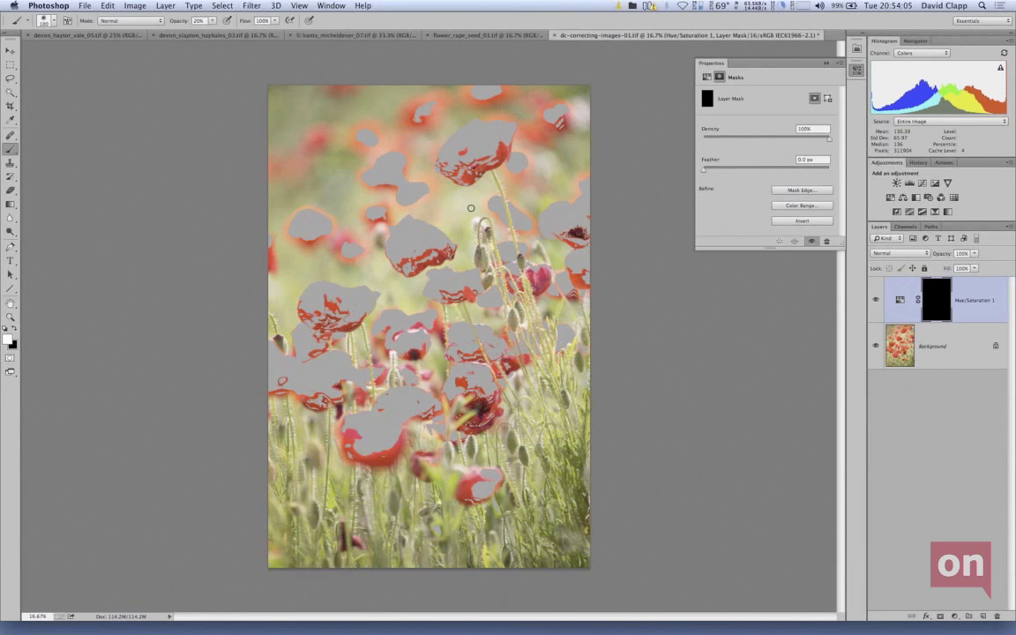
{"action": "key", "text": "bracketright"}
{"action": "key", "text": "bracketright"}
{"action": "key", "text": "bracketright"}
{"action": "key", "text": "bracketright"}
{"action": "key", "text": "bracketright"}
{"action": "key", "text": "bracketright"}
{"action": "key", "text": "bracketright"}
{"action": "key", "text": "bracketright"}
{"action": "key", "text": "bracketright"}
{"action": "key", "text": "bracketright"}
{"action": "key", "text": "bracketright"}
{"action": "key", "text": "bracketleft"}
{"action": "key", "text": "bracketleft"}
{"action": "key", "text": "6"}
{"action": "left_click", "coordinate": [502, 139]}
{"action": "mouse_move", "coordinate": [502, 138]}
{"action": "left_mouse_down"}
{"action": "mouse_move", "coordinate": [465, 151]}
{"action": "mouse_move", "coordinate": [498, 145]}
{"action": "left_mouse_up"}
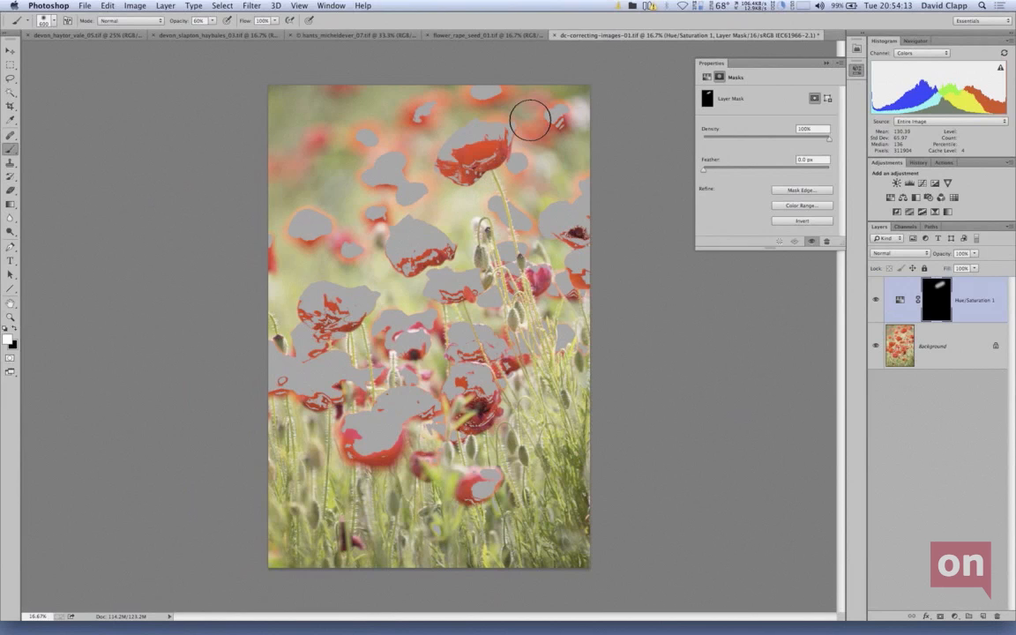
Paint white on the Hue/Saturation mask over the remaining out-of-gamut poppies across the photo at 60% opacity.
{"action": "mouse_move", "coordinate": [417, 235]}
{"action": "left_mouse_down"}
{"action": "mouse_move", "coordinate": [395, 228]}
{"action": "mouse_move", "coordinate": [444, 240]}
{"action": "left_mouse_up"}
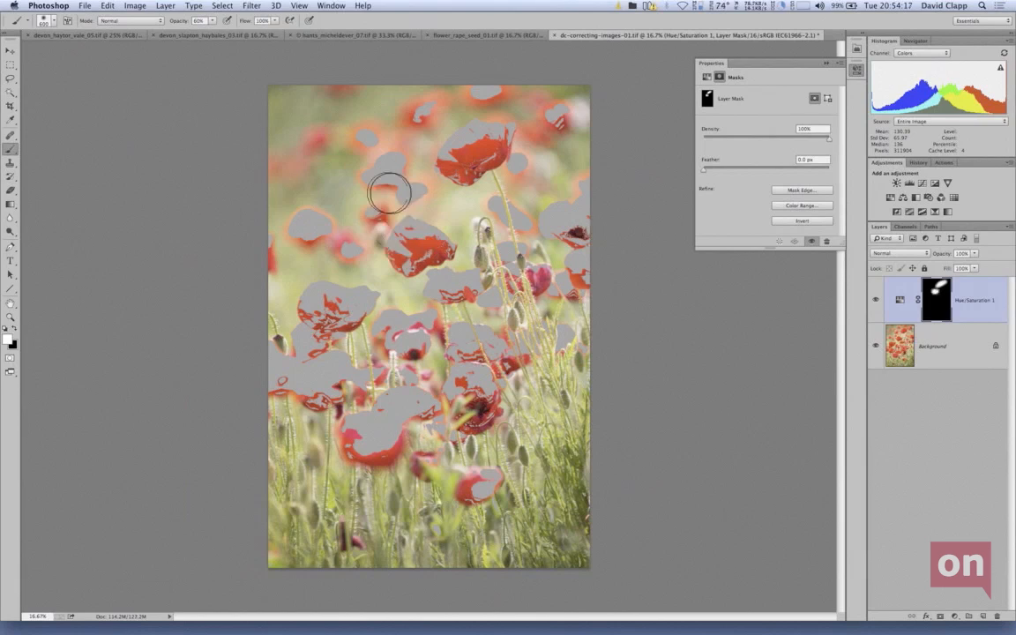
{"action": "mouse_move", "coordinate": [294, 207]}
{"action": "left_mouse_down"}
{"action": "mouse_move", "coordinate": [308, 225]}
{"action": "mouse_move", "coordinate": [412, 253]}
{"action": "mouse_move", "coordinate": [355, 293]}
{"action": "mouse_move", "coordinate": [361, 388]}
{"action": "mouse_move", "coordinate": [318, 357]}
{"action": "left_mouse_up"}
{"action": "left_click_drag", "start_coordinate": [369, 437], "coordinate": [417, 405]}
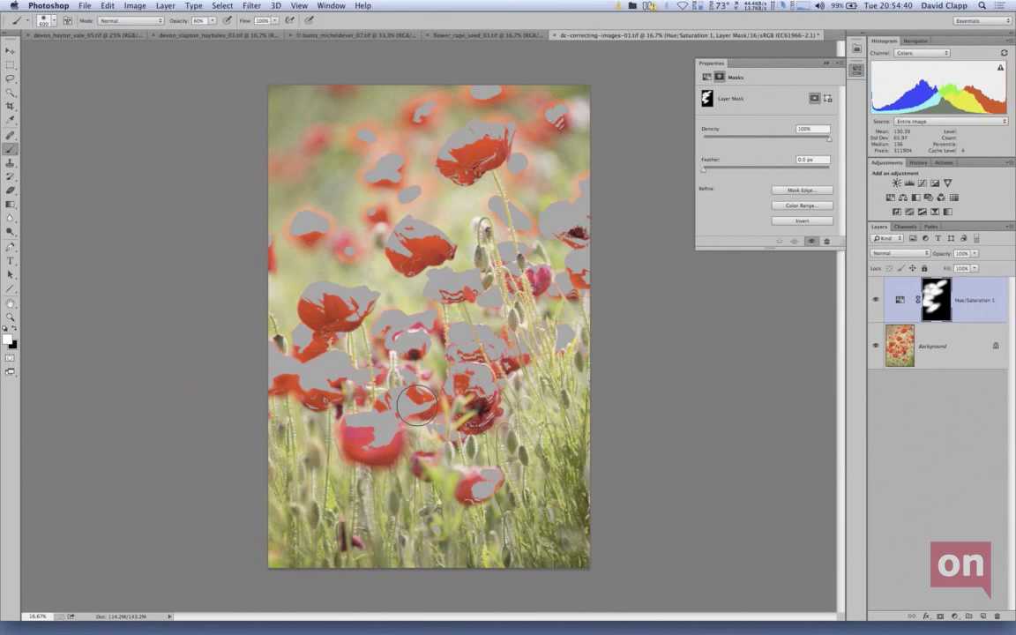
{"action": "mouse_move", "coordinate": [416, 405]}
{"action": "left_mouse_down"}
{"action": "mouse_move", "coordinate": [420, 391]}
{"action": "mouse_move", "coordinate": [468, 385]}
{"action": "mouse_move", "coordinate": [482, 345]}
{"action": "left_mouse_up"}
{"action": "key", "text": "ctrl+z"}
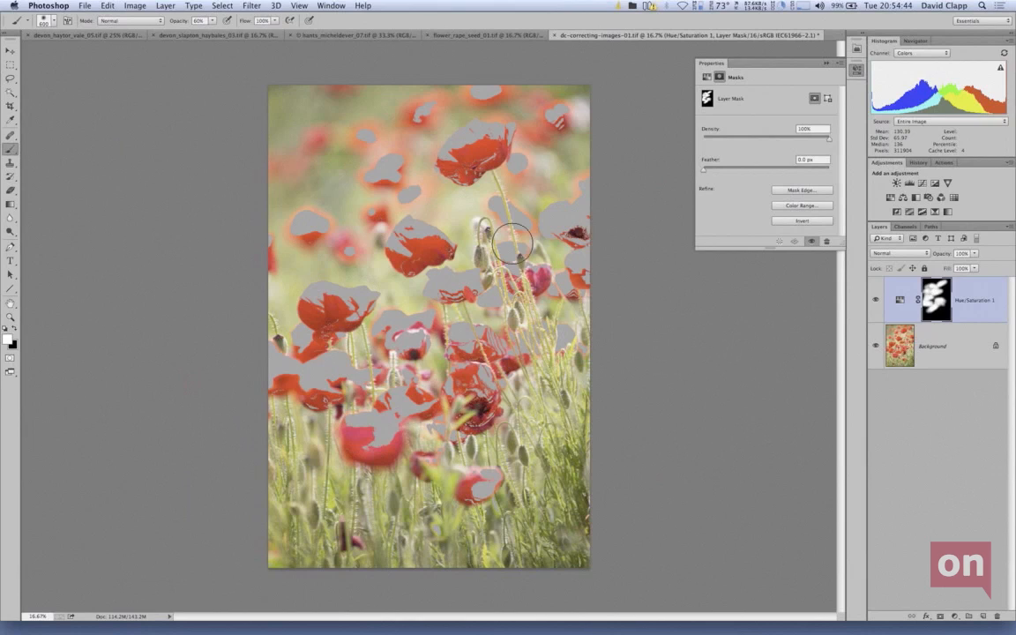
{"action": "key", "text": "ctrl+alt+z"}
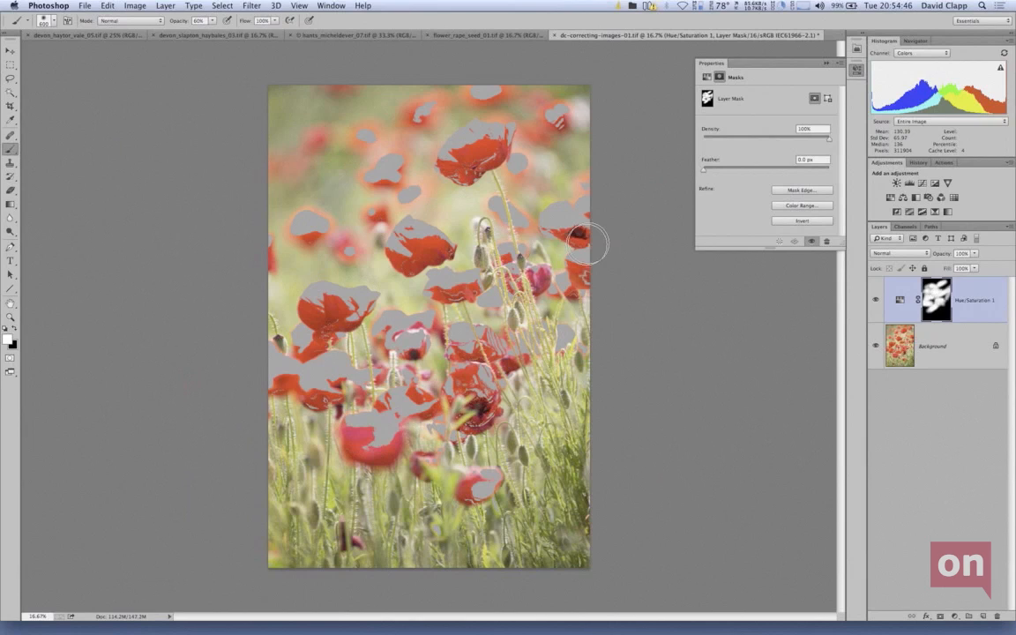
{"action": "key", "text": "ctrl+alt+z"}
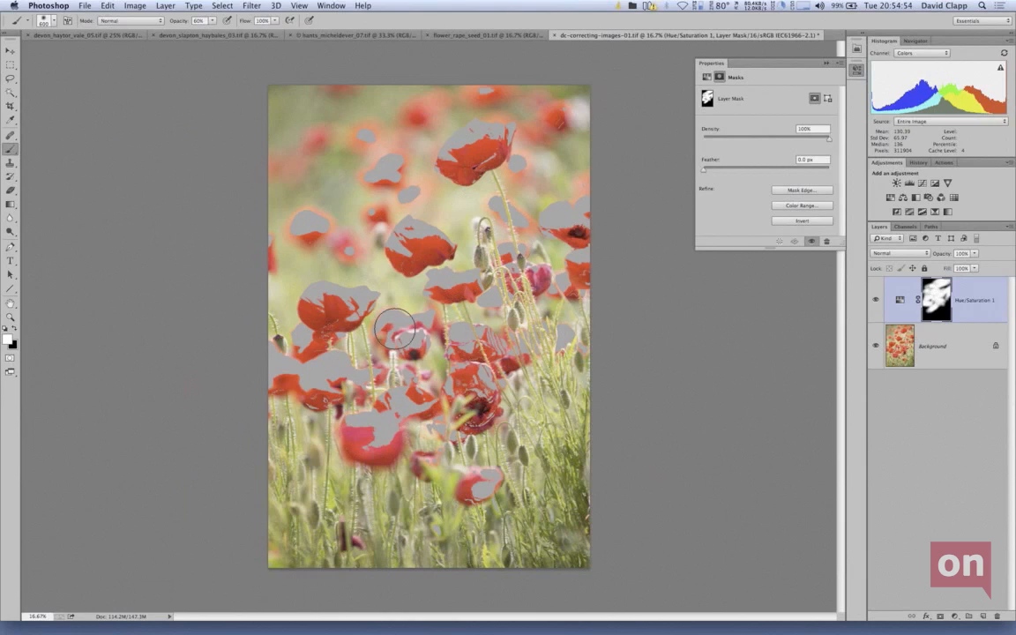
{"action": "left_click_drag", "start_coordinate": [395, 329], "coordinate": [435, 409]}
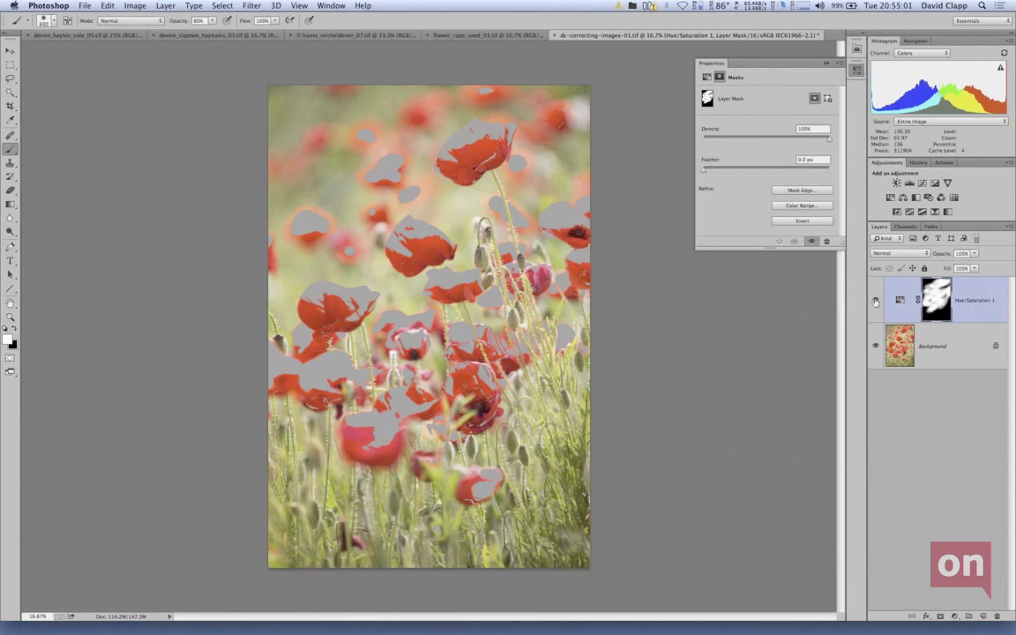
Turn off the gamut warning, compare the photo with the Hue/Saturation layer hidden and shown, and collapse its mask properties.
{"action": "key", "text": "shift+super+y"}
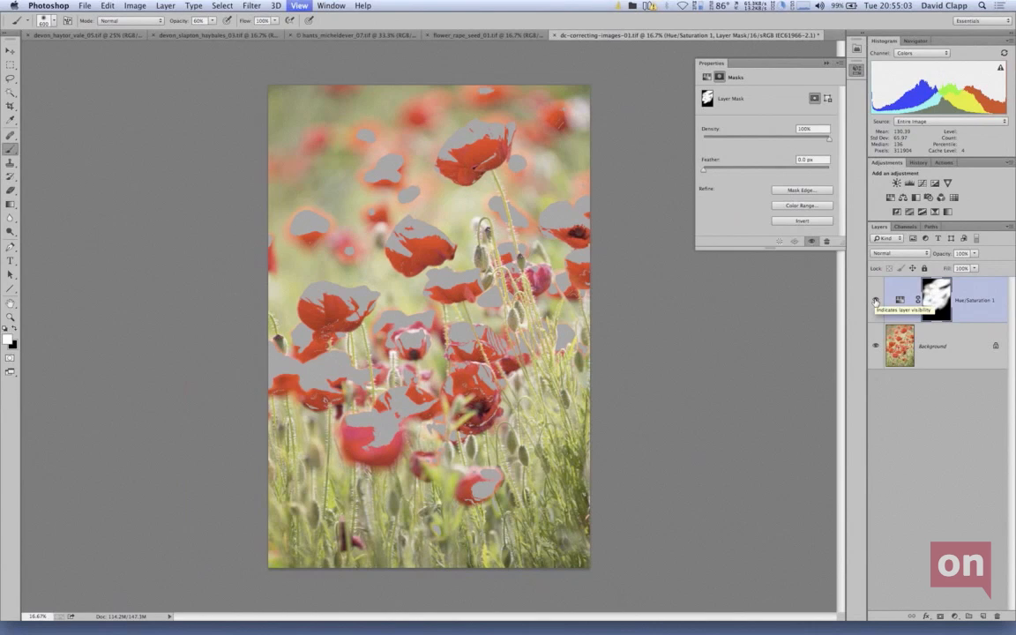
{"action": "key", "text": "shift+super+y"}
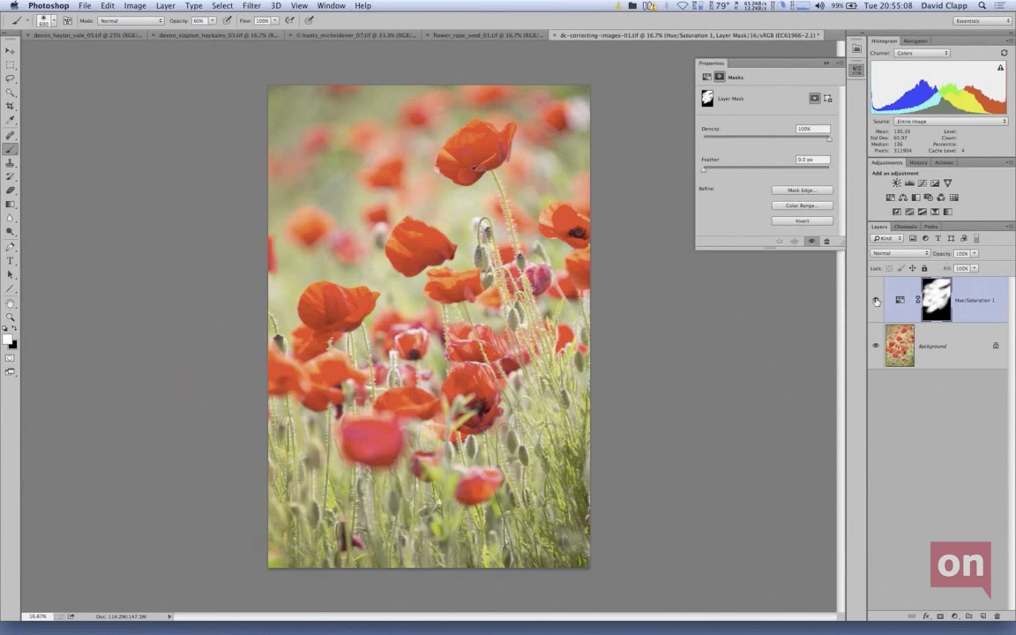
{"action": "left_click", "coordinate": [876, 301]}
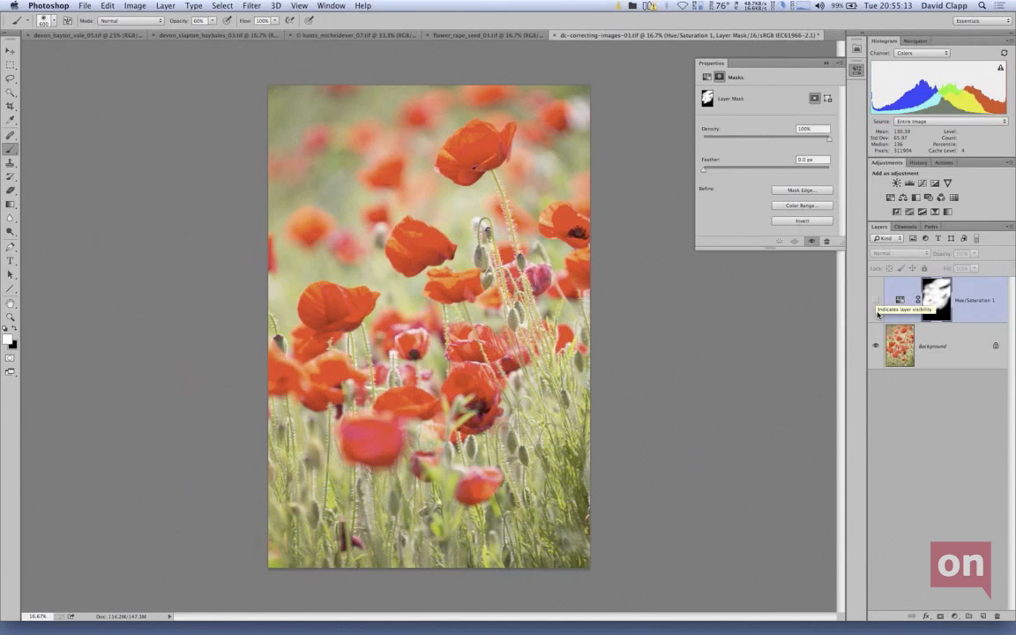
{"action": "left_click", "coordinate": [876, 301]}
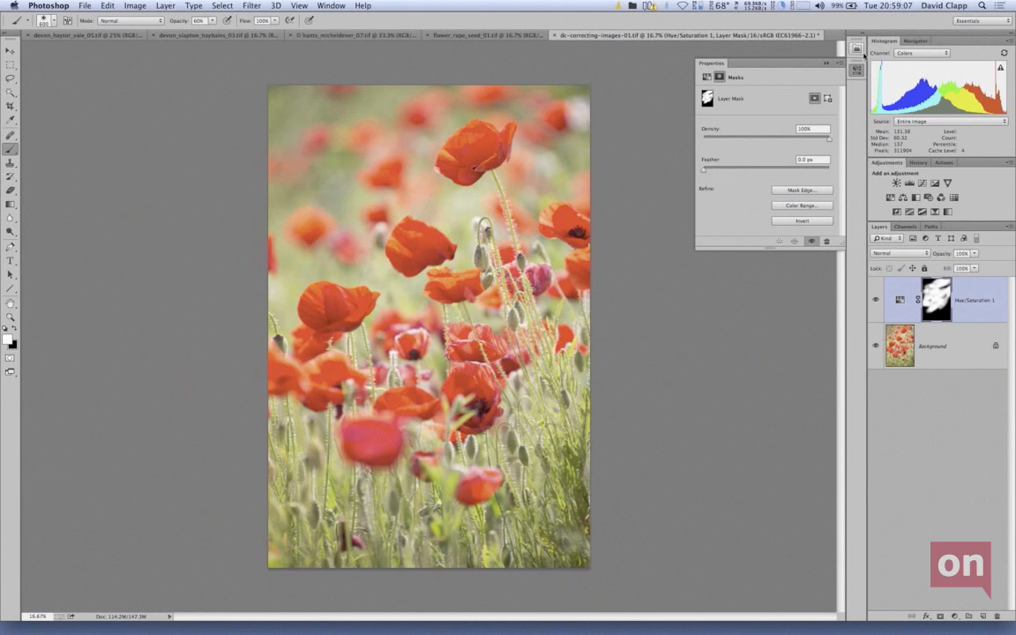
{"action": "left_click", "coordinate": [857, 71]}
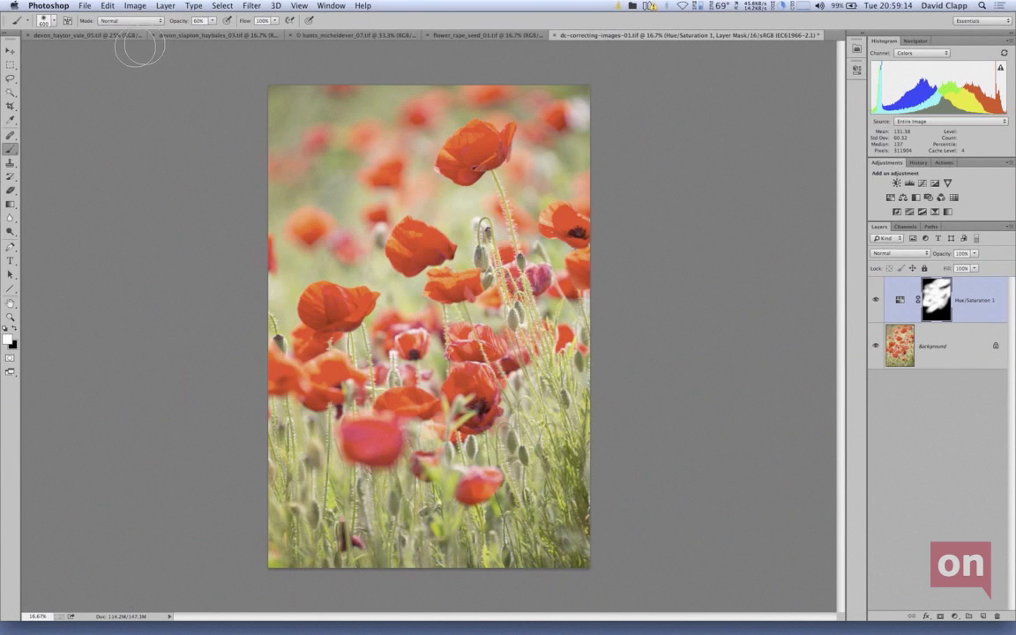
Switch to devon_haytor_vale_05.tif and add a Hue/Saturation adjustment layer above the Background.
{"action": "left_click", "coordinate": [90, 37]}
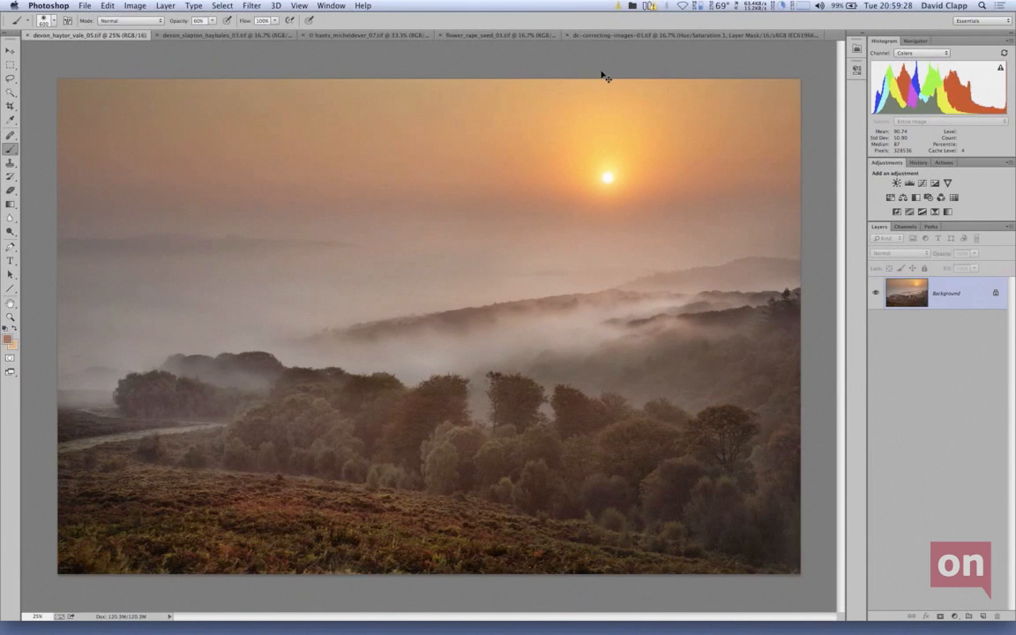
{"action": "key", "text": "ctrl+Left"}
{"action": "left_click", "coordinate": [694, 220]}
{"action": "left_click", "coordinate": [855, 71]}
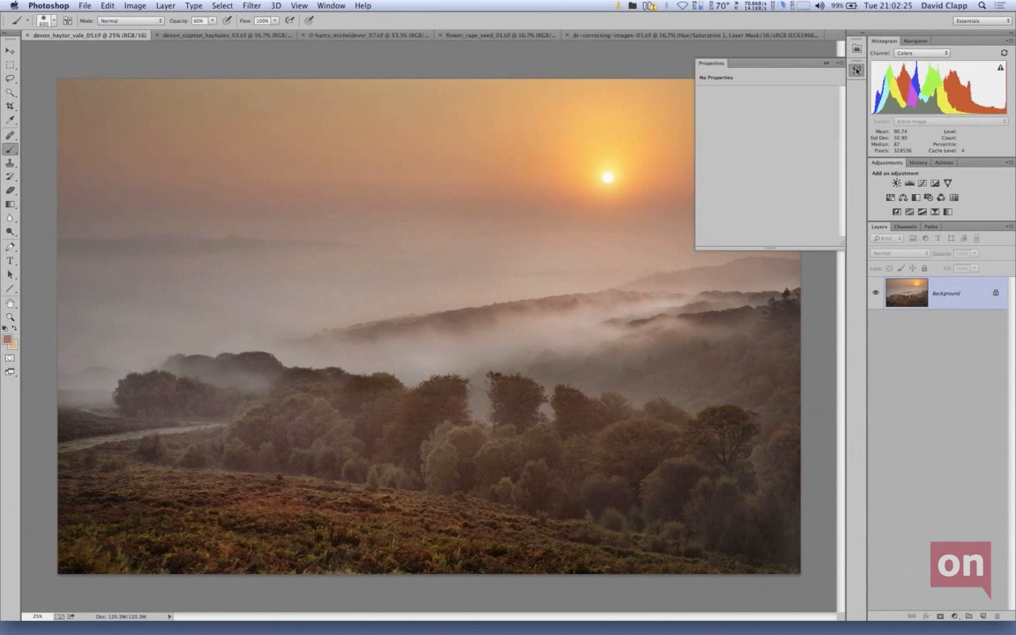
{"action": "left_click", "coordinate": [856, 70]}
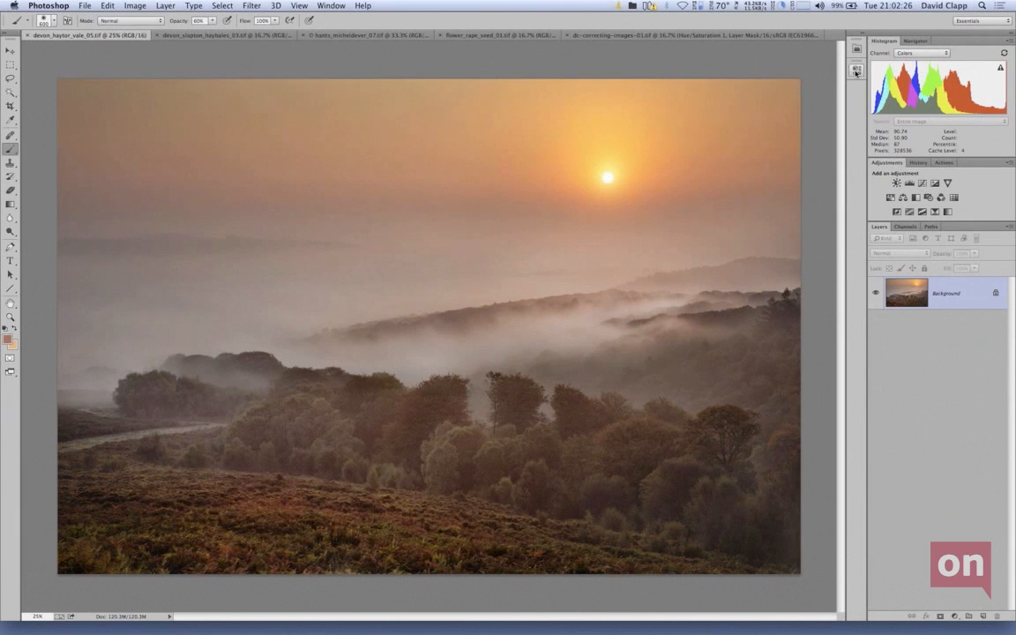
{"action": "left_click", "coordinate": [891, 199]}
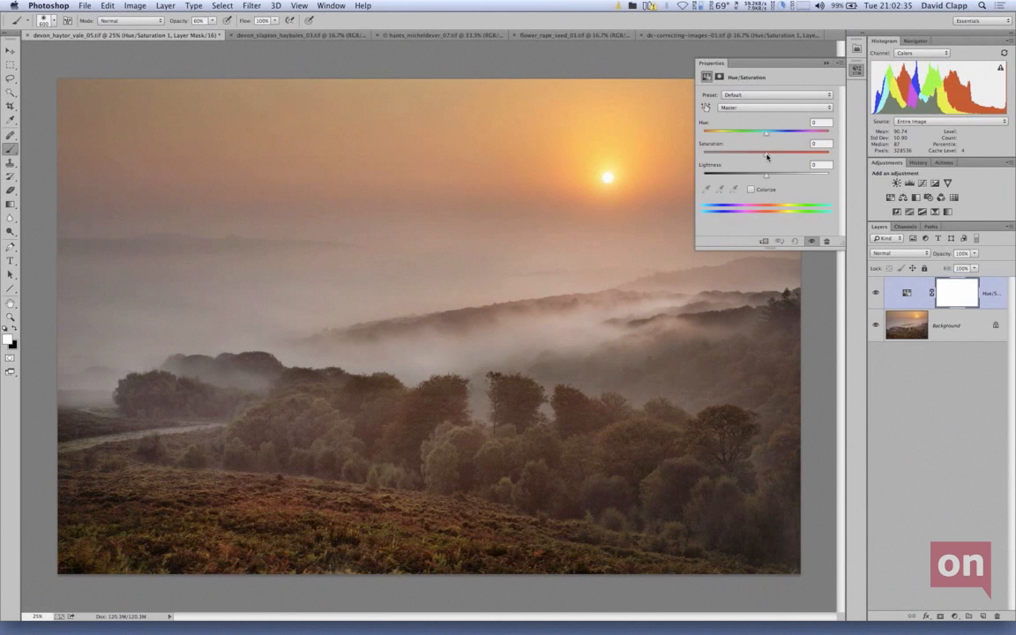
Target the Reds in the Hue/Saturation layer and extend their upper range limits to 26° and 56° by sampling the sunrise sky.
{"action": "key", "text": "super+plus"}
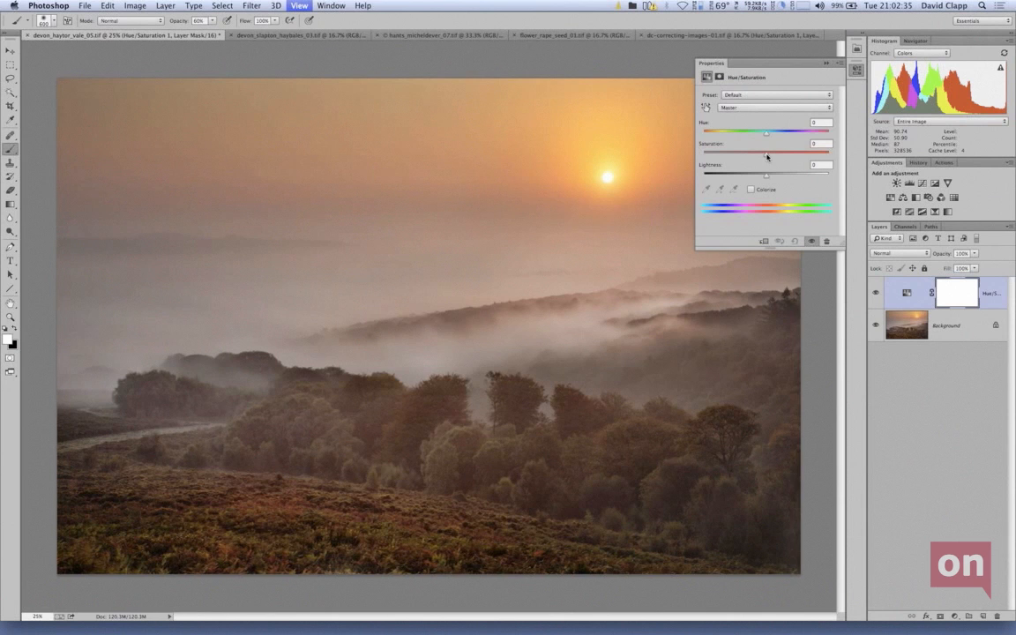
{"action": "key", "text": "super+plus"}
{"action": "key", "text": "super+plus"}
{"action": "key", "text": "super+plus"}
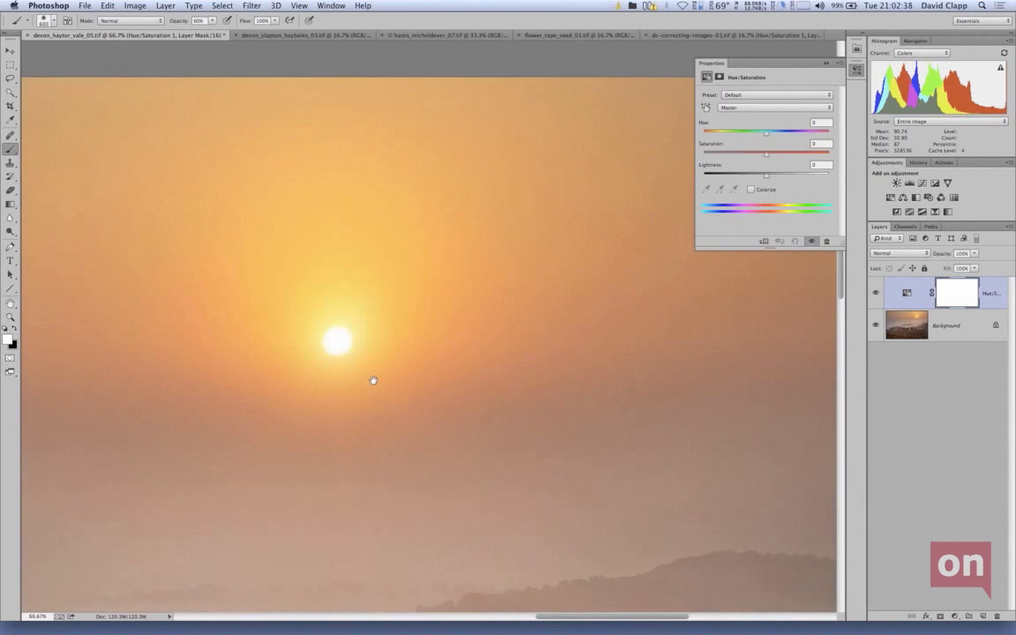
{"action": "left_click_drag", "start_coordinate": [373, 380], "coordinate": [452, 372]}
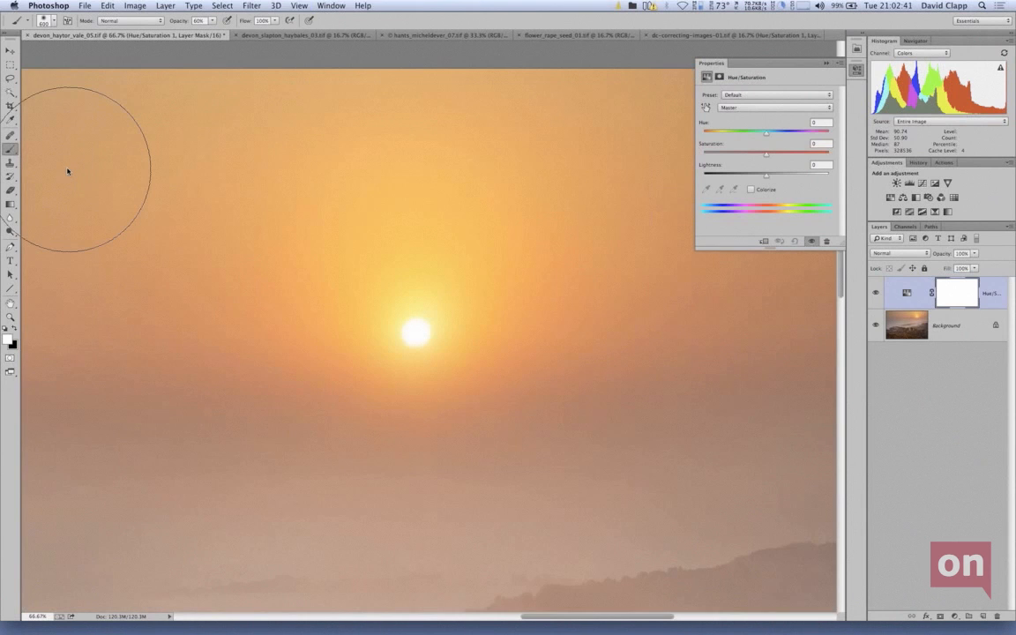
{"action": "left_click", "coordinate": [774, 106]}
{"action": "left_click", "coordinate": [758, 117]}
{"action": "left_click", "coordinate": [720, 188]}
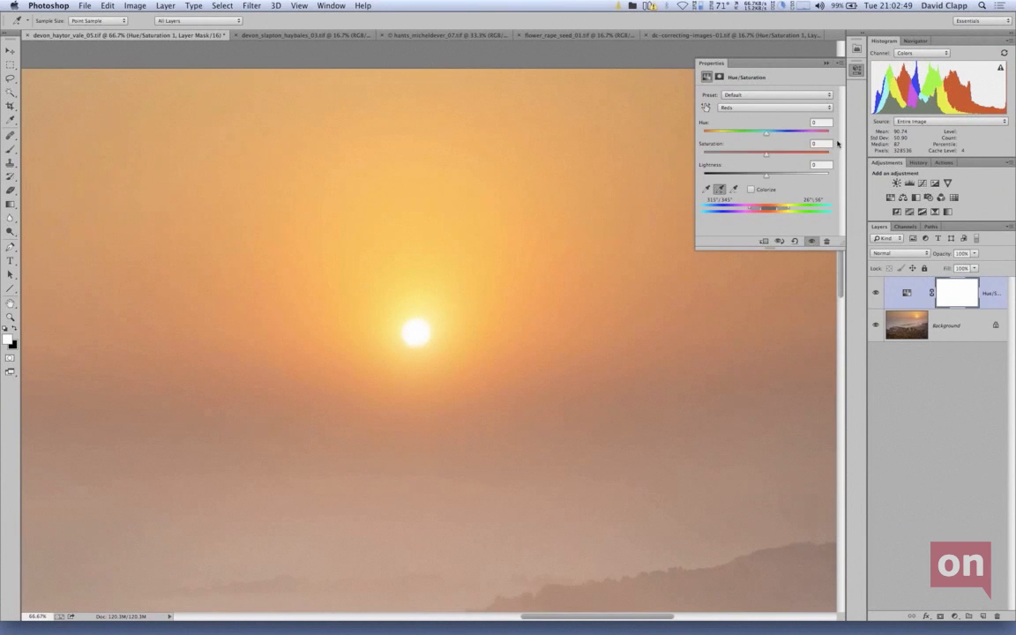
Try the Reds saturation at -4, +5 and +21, and push it up to +42, to see how the sky around the sun reacts.
{"action": "left_click_drag", "start_coordinate": [767, 156], "coordinate": [764, 158]}
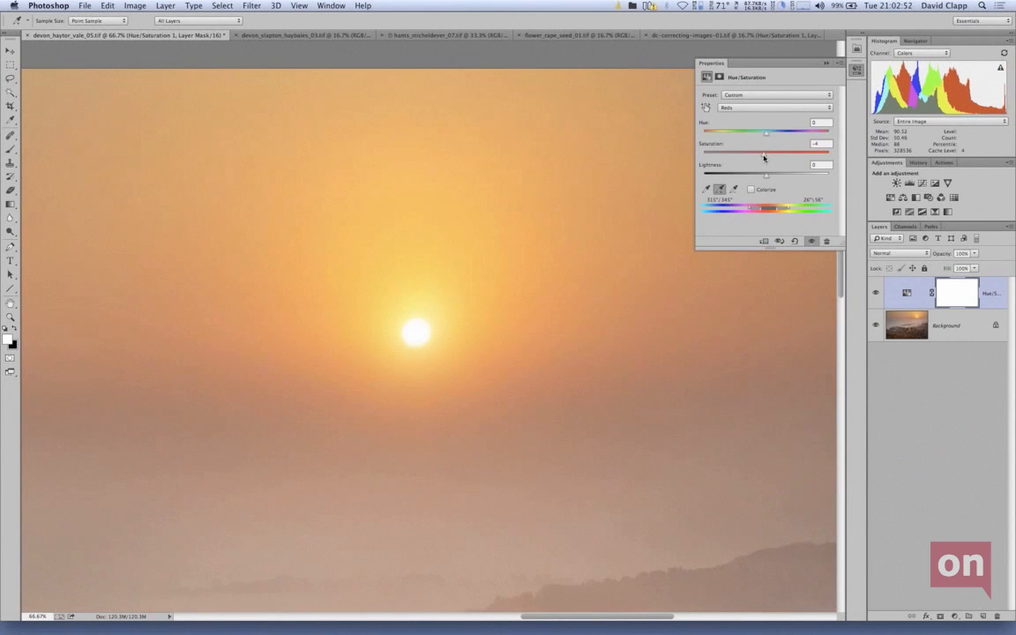
{"action": "left_click_drag", "start_coordinate": [764, 158], "coordinate": [769, 157]}
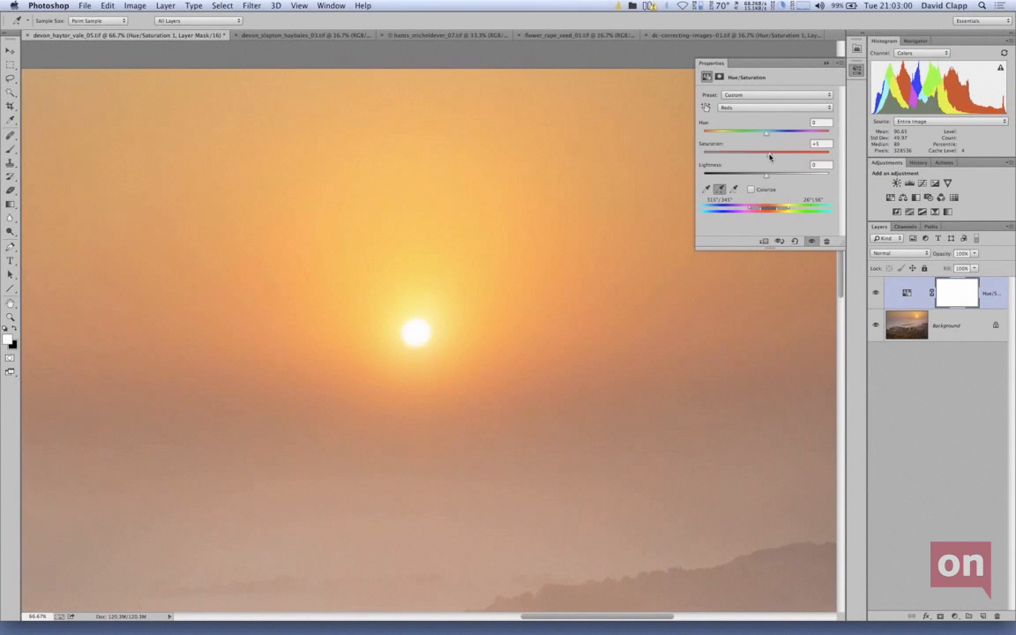
{"action": "left_click_drag", "start_coordinate": [770, 157], "coordinate": [780, 159]}
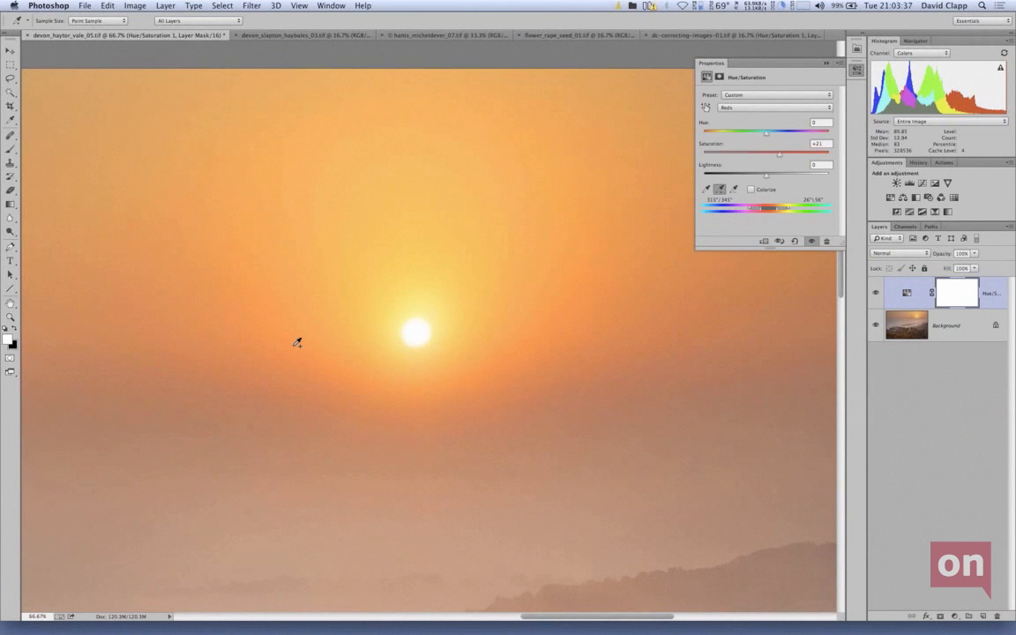
{"action": "left_click_drag", "start_coordinate": [779, 155], "coordinate": [793, 155]}
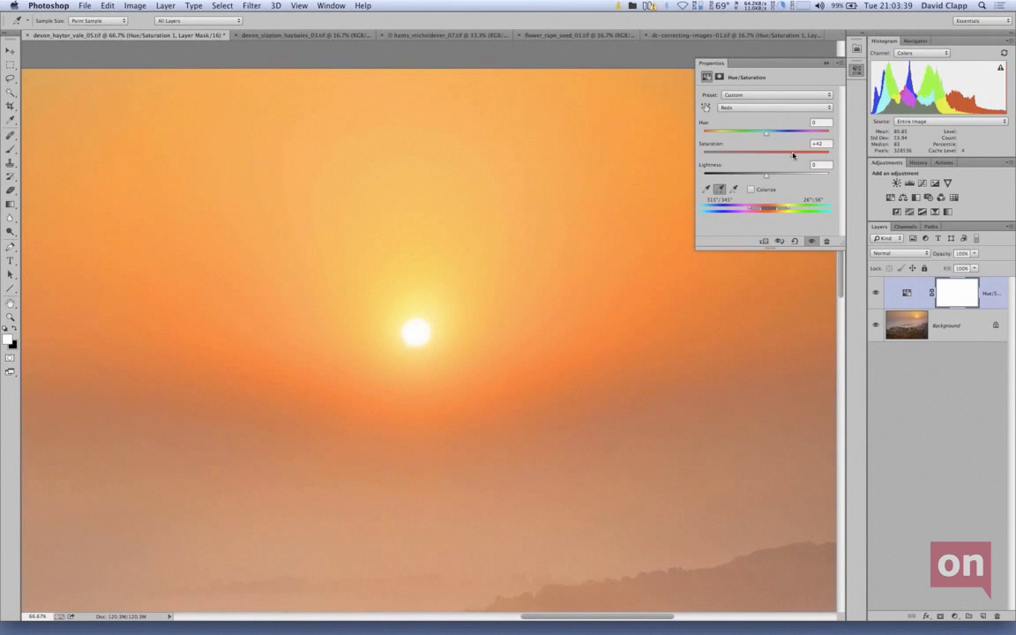
Bring the Reds saturation back down in stages through +27, +13, +2 and -13, ending at -7.
{"action": "left_click_drag", "start_coordinate": [793, 155], "coordinate": [785, 155]}
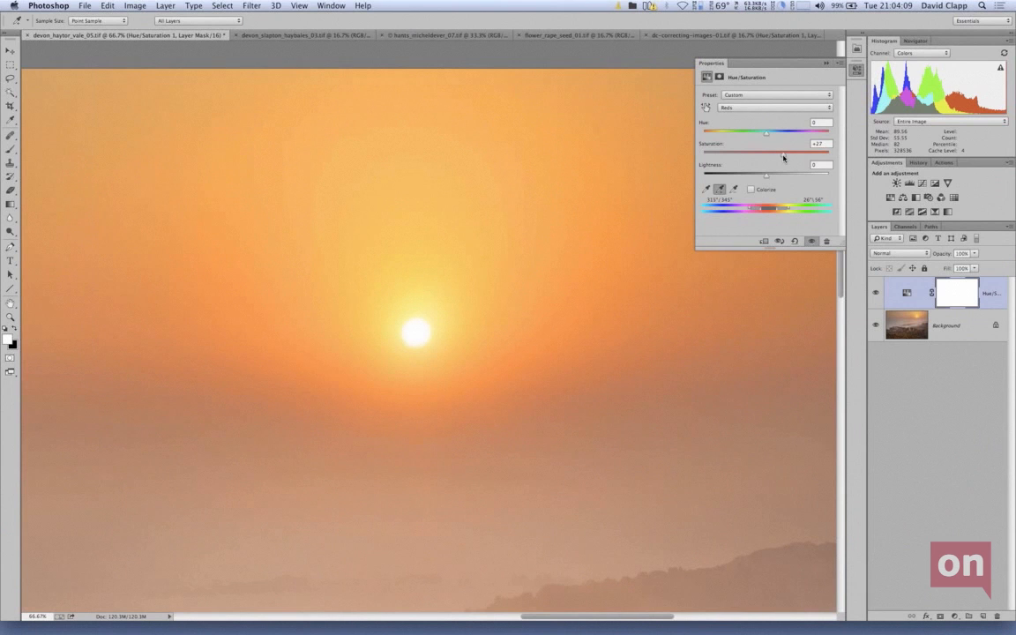
{"action": "left_click_drag", "start_coordinate": [783, 157], "coordinate": [776, 158]}
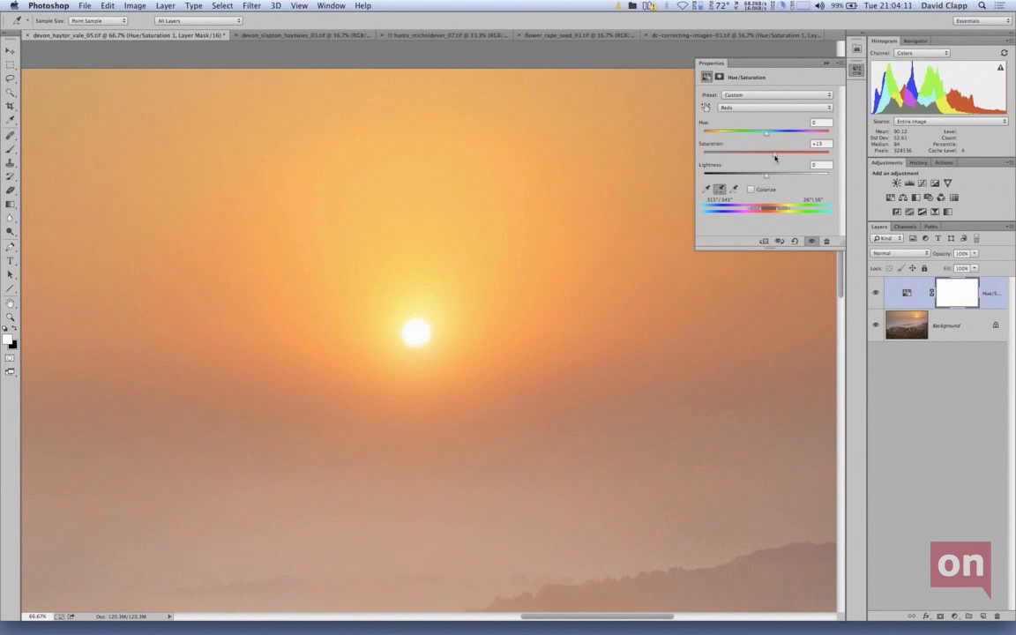
{"action": "left_click_drag", "start_coordinate": [776, 157], "coordinate": [768, 157]}
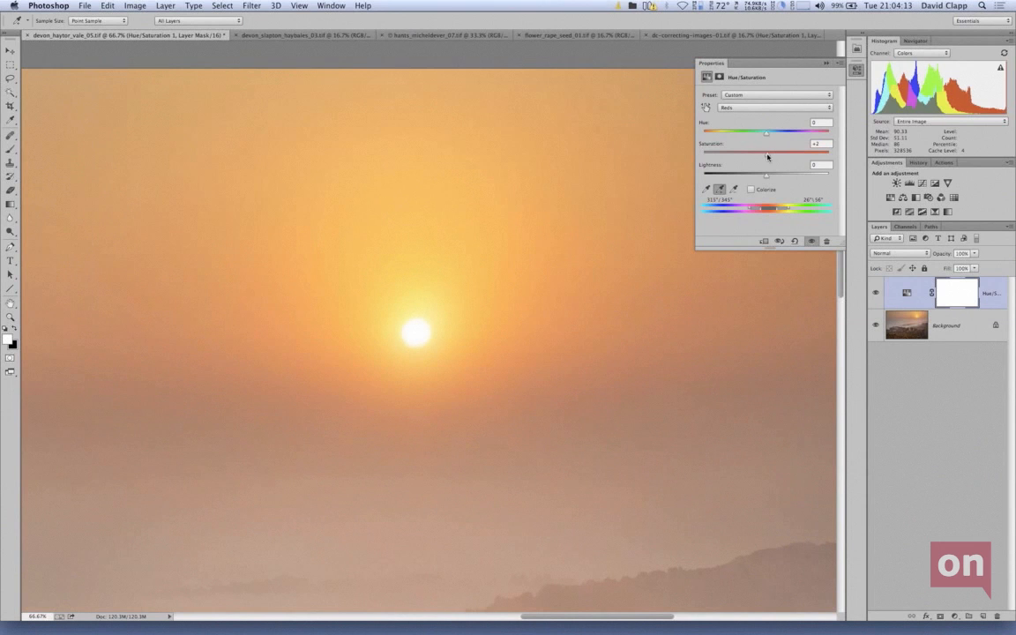
{"action": "left_click_drag", "start_coordinate": [768, 157], "coordinate": [761, 157]}
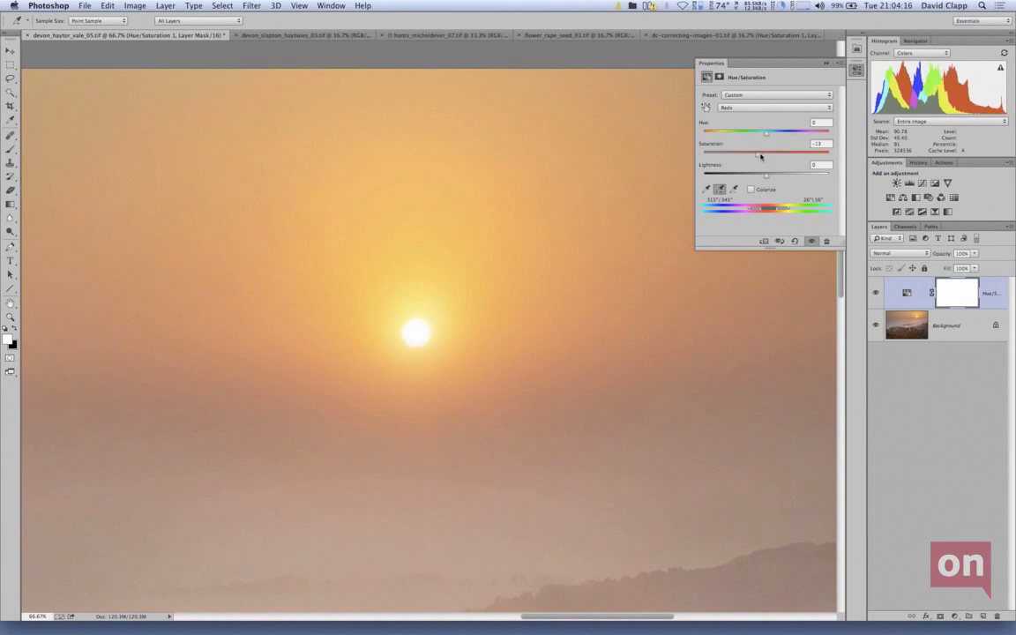
{"action": "left_click_drag", "start_coordinate": [760, 156], "coordinate": [762, 159]}
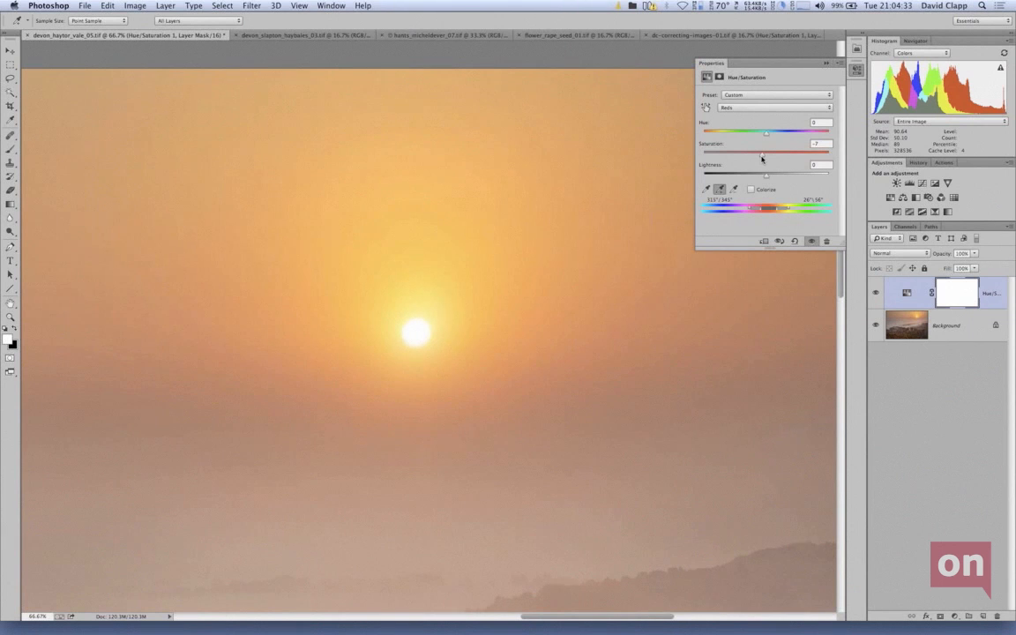
Show the gamut warning and lower the Reds saturation through -20 and -44 to -46 to clear the sky around the sun.
{"action": "key", "text": "super+0"}
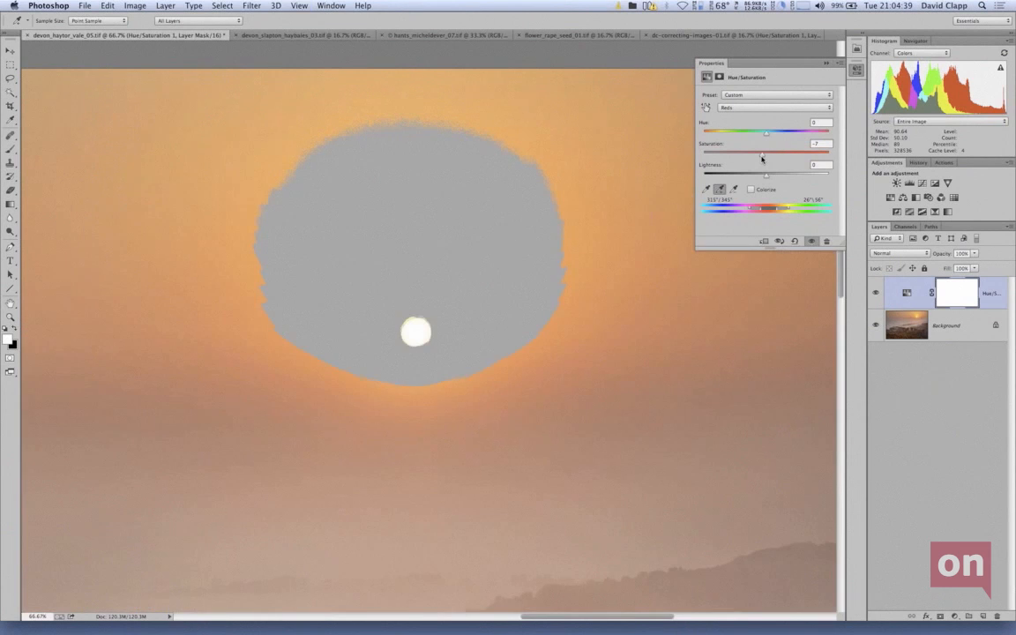
{"action": "left_click_drag", "start_coordinate": [762, 158], "coordinate": [754, 158]}
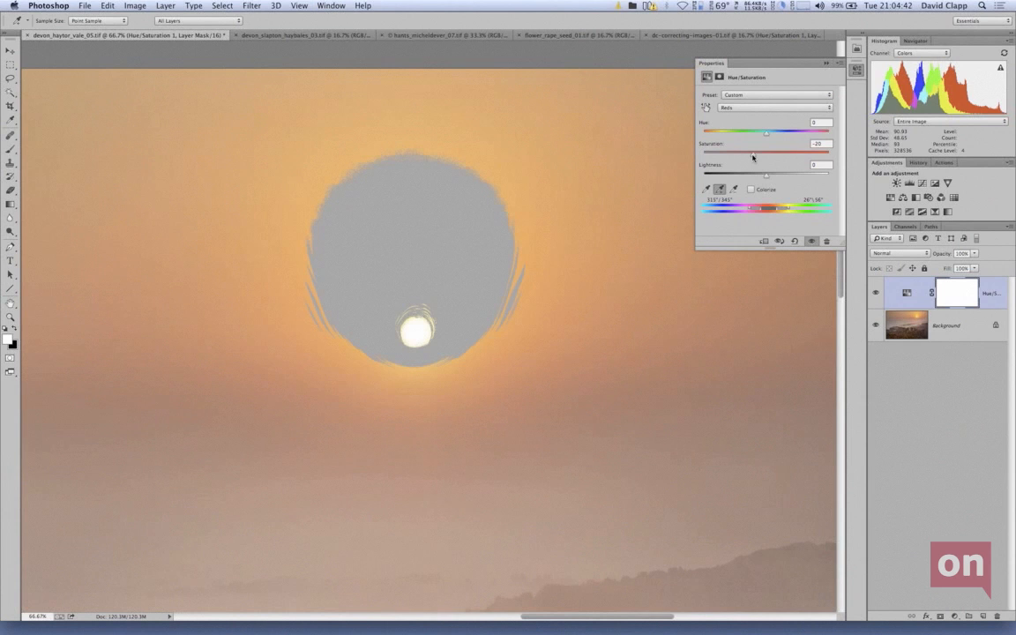
{"action": "left_click_drag", "start_coordinate": [754, 157], "coordinate": [739, 153]}
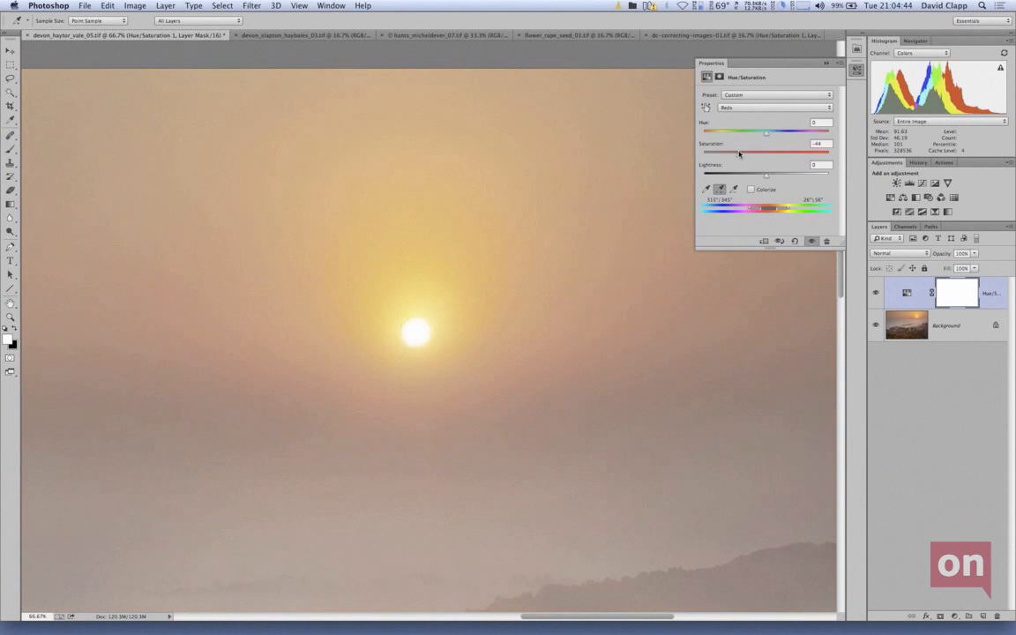
{"action": "left_click_drag", "start_coordinate": [739, 153], "coordinate": [738, 157]}
View the whole landscape with the desaturated Reds and return their saturation to 0.
{"action": "key", "text": "super+minus"}
{"action": "key", "text": "super+minus"}
{"action": "key", "text": "super+minus"}
{"action": "key", "text": "super+minus"}
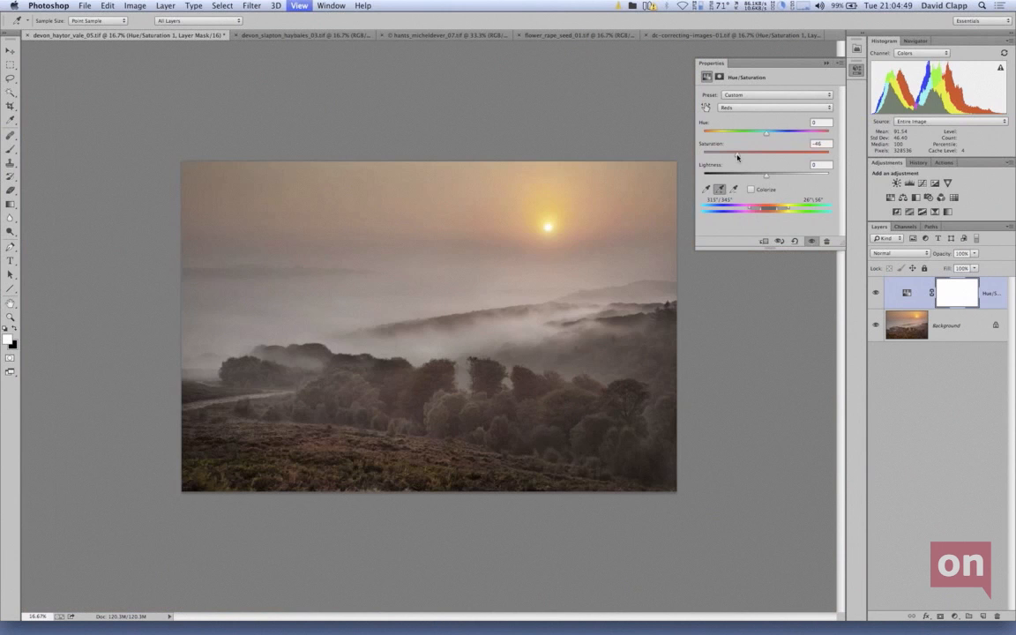
{"action": "key", "text": "super+plus"}
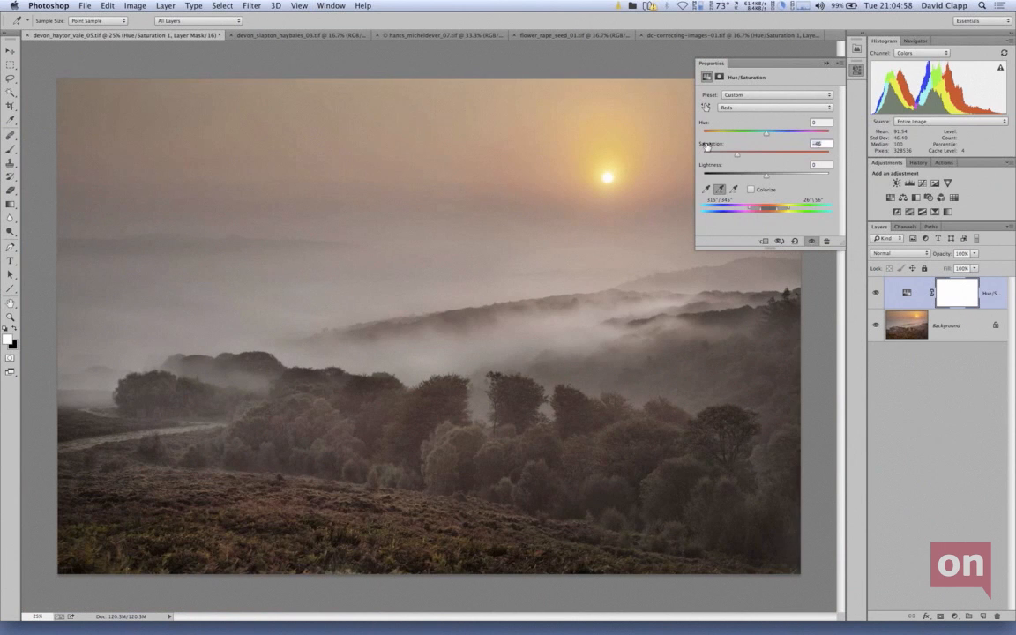
{"action": "key", "text": "super+z"}
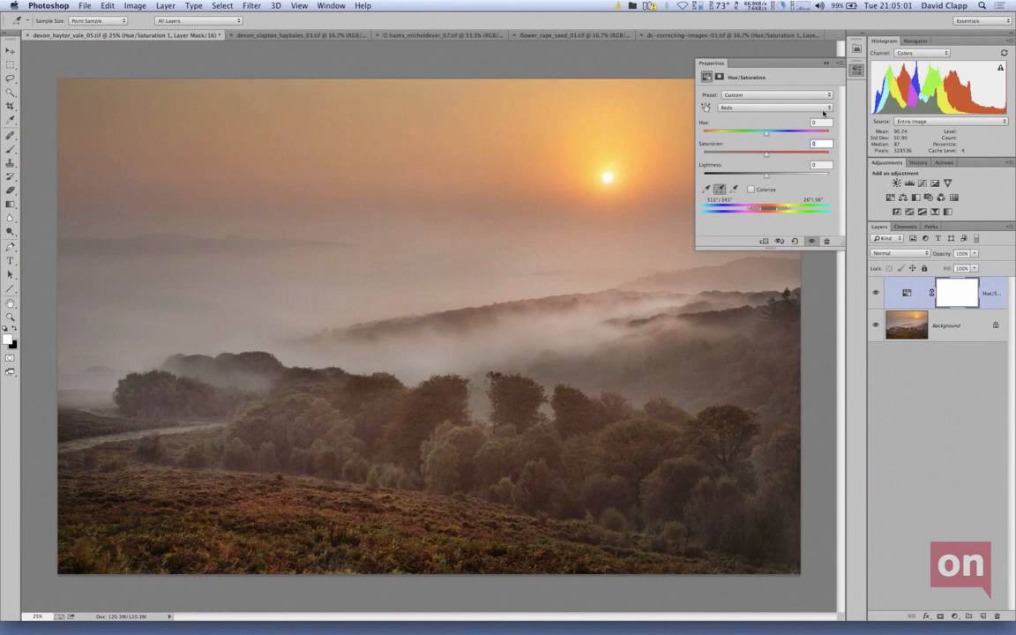
Switch to devon_slapton_haybales_03.tif, add a Hue/Saturation adjustment layer and turn on the gamut warning.
{"action": "left_click", "coordinate": [304, 36]}
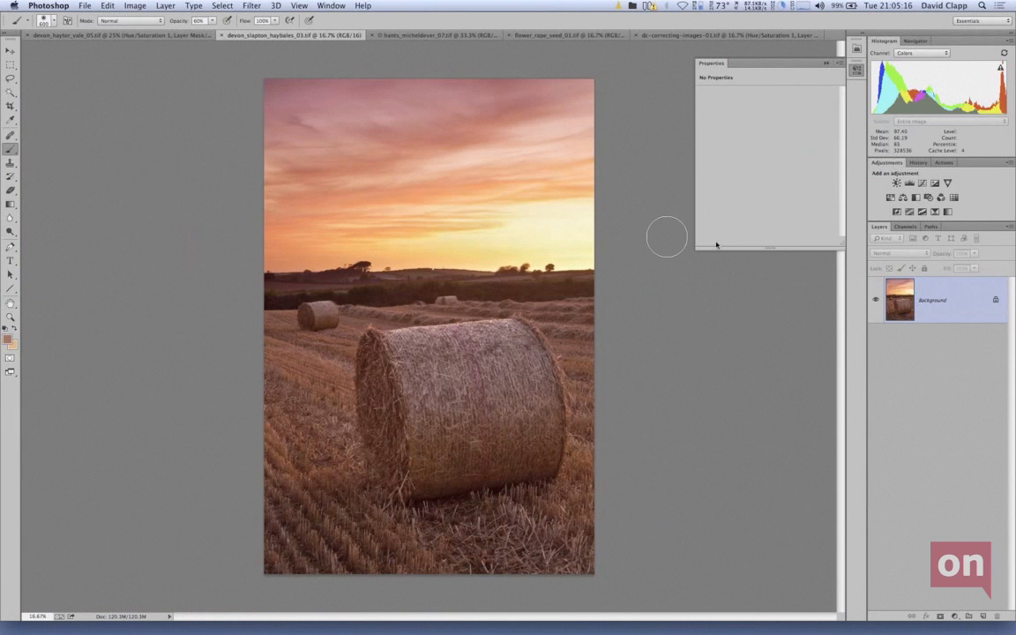
{"action": "left_click", "coordinate": [891, 198]}
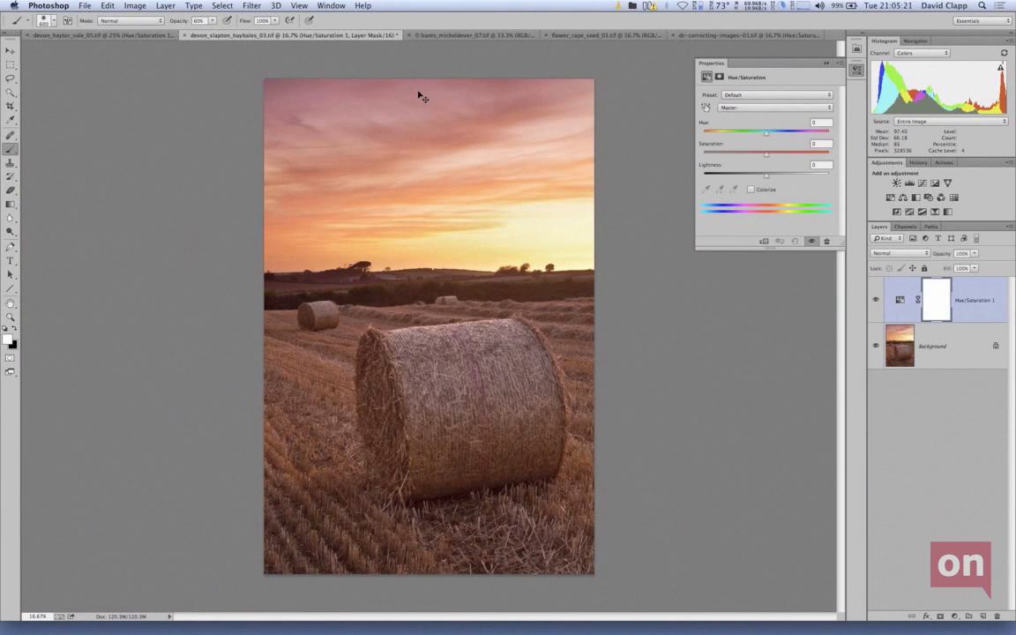
{"action": "key", "text": "shift+super+y"}
{"action": "key", "text": "super+shift+y"}
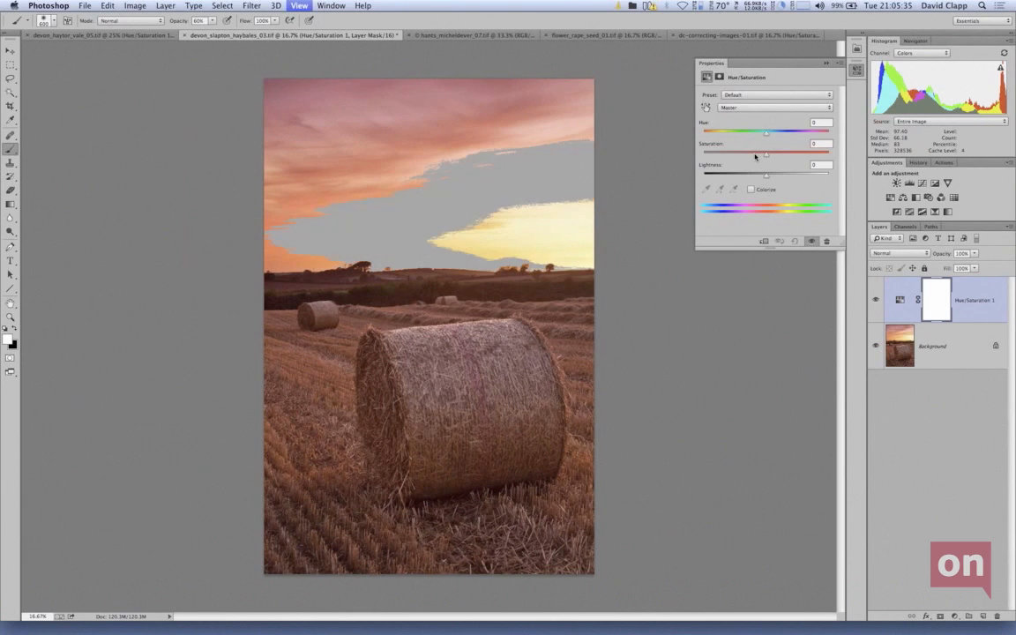
Target the Reds, extend their range by sampling the orange sky near the horizon, and set their saturation to -9.
{"action": "left_click", "coordinate": [746, 106]}
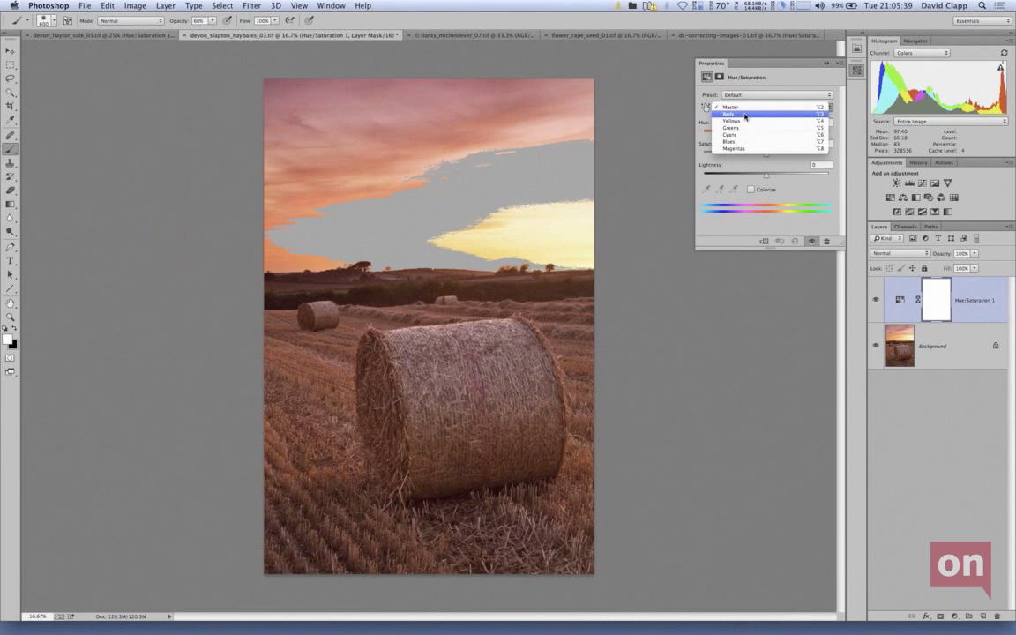
{"action": "left_click", "coordinate": [746, 115]}
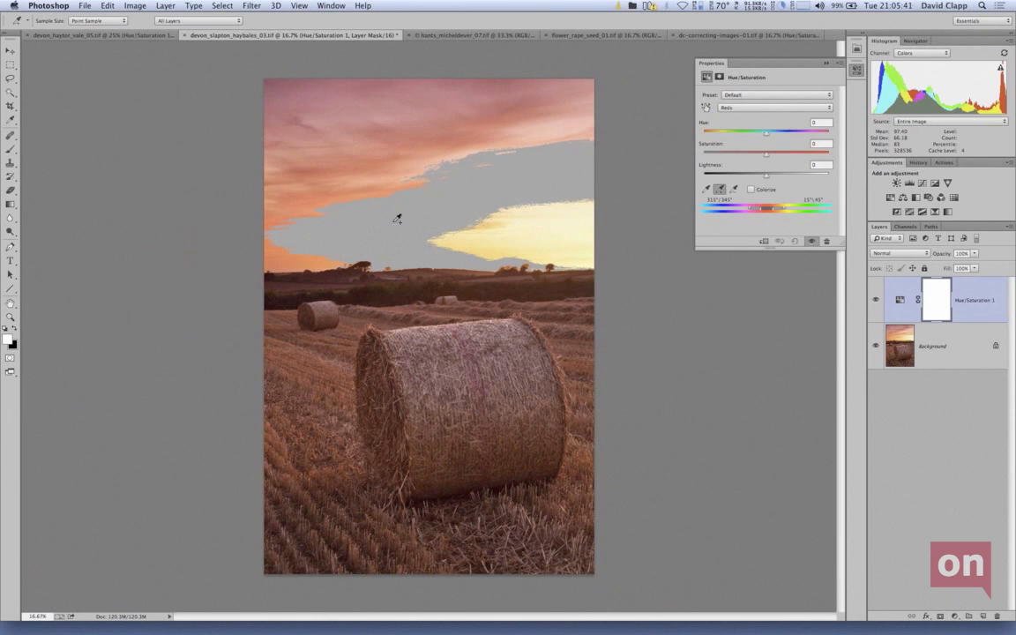
{"action": "left_click", "coordinate": [282, 208]}
{"action": "left_click_drag", "start_coordinate": [764, 155], "coordinate": [764, 157]}
{"action": "left_click_drag", "start_coordinate": [764, 157], "coordinate": [763, 157]}
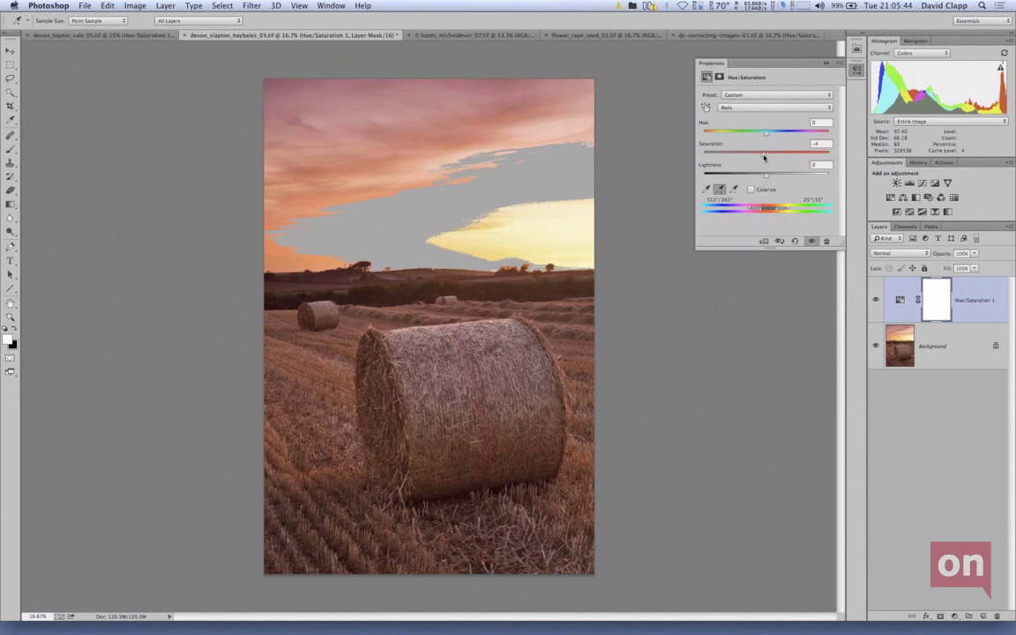
{"action": "left_click_drag", "start_coordinate": [764, 157], "coordinate": [760, 156]}
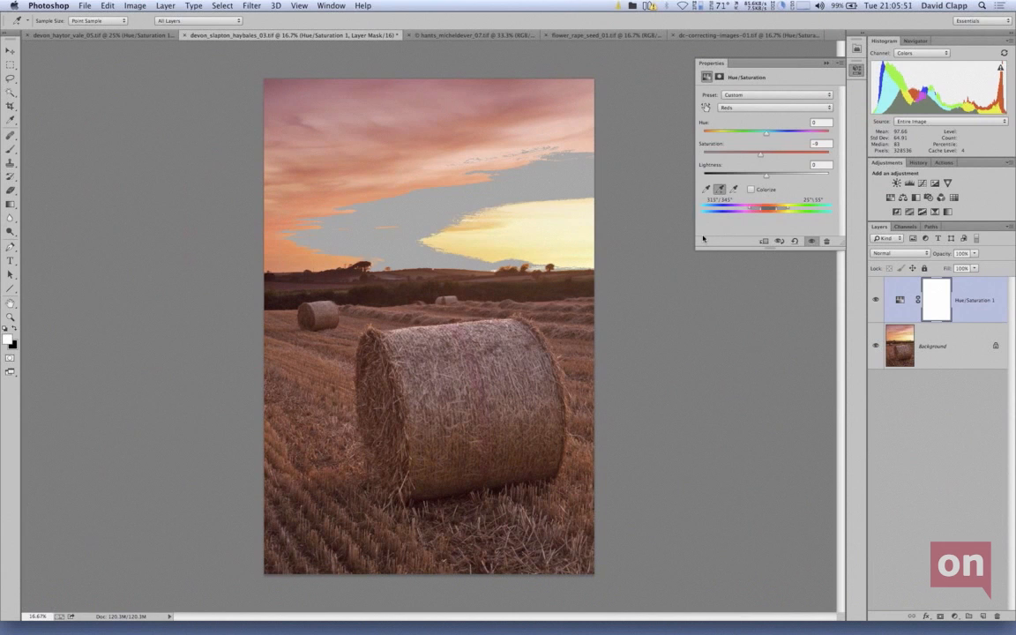
Turn off the gamut warning, raise the Reds saturation slightly, and collapse the Hue/Saturation properties.
{"action": "key", "text": "super+plus"}
{"action": "key", "text": "shift+super+y"}
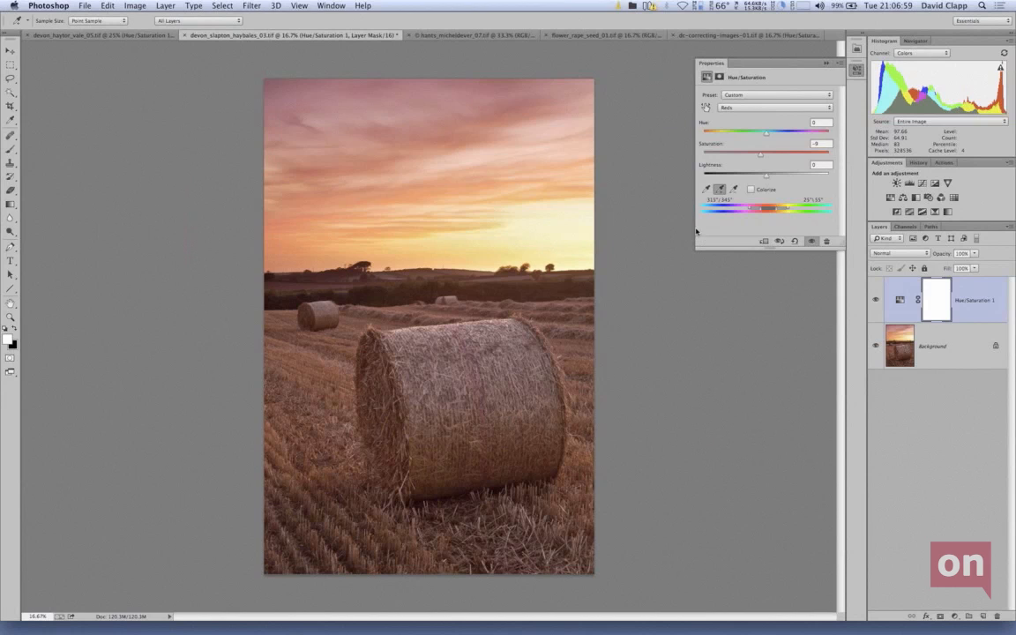
{"action": "left_click", "coordinate": [762, 155]}
{"action": "left_click_drag", "start_coordinate": [762, 156], "coordinate": [764, 155]}
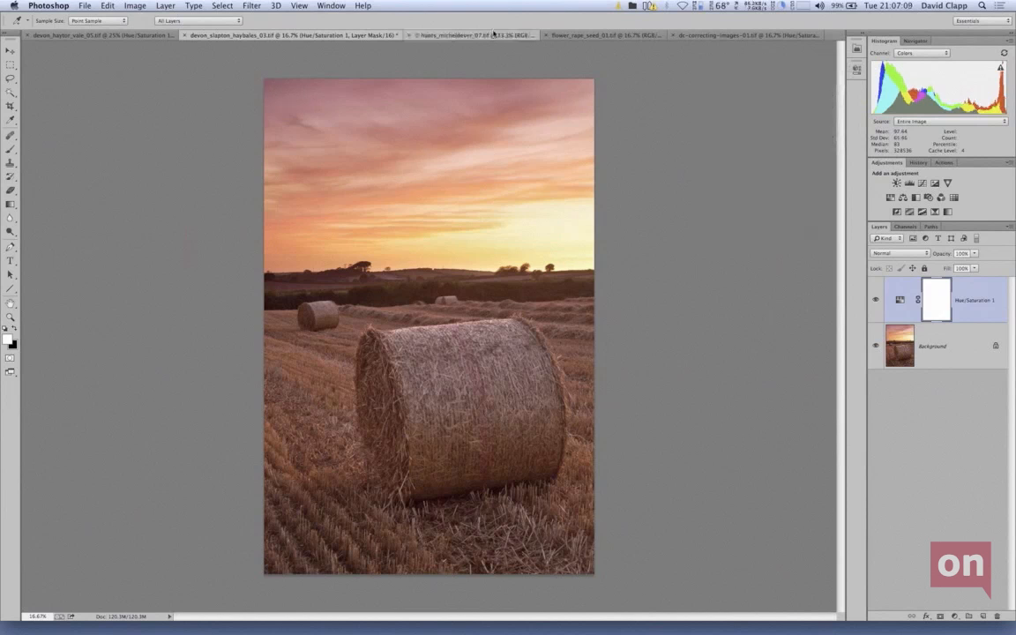
Switch to hants_micheldever_07.tif and draw a thin rectangular marquee selection along the far edge of the bluebells beneath the trees.
{"action": "left_click", "coordinate": [494, 35]}
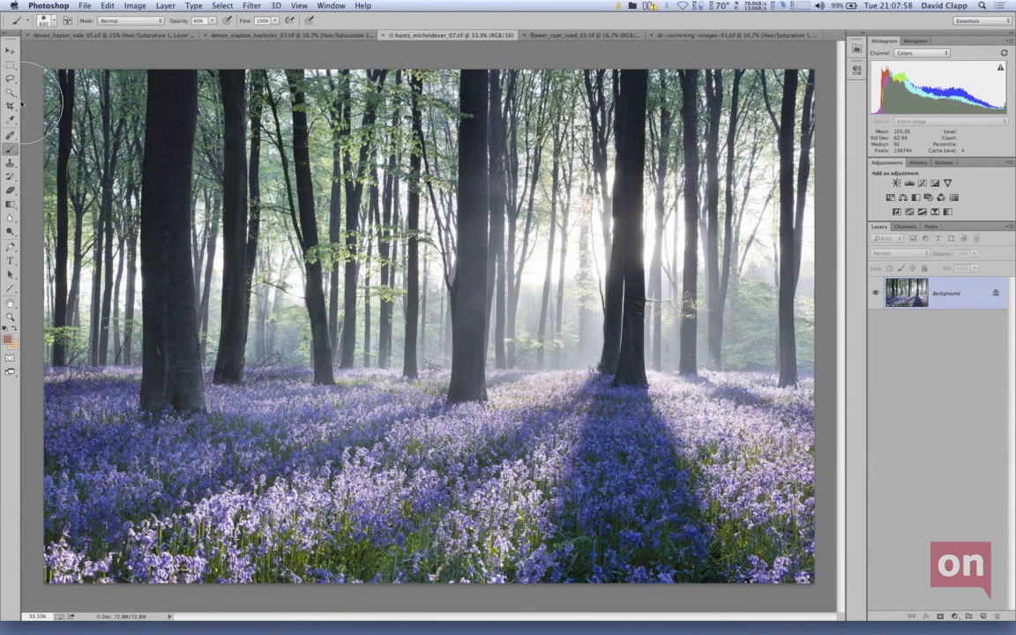
{"action": "key", "text": "m"}
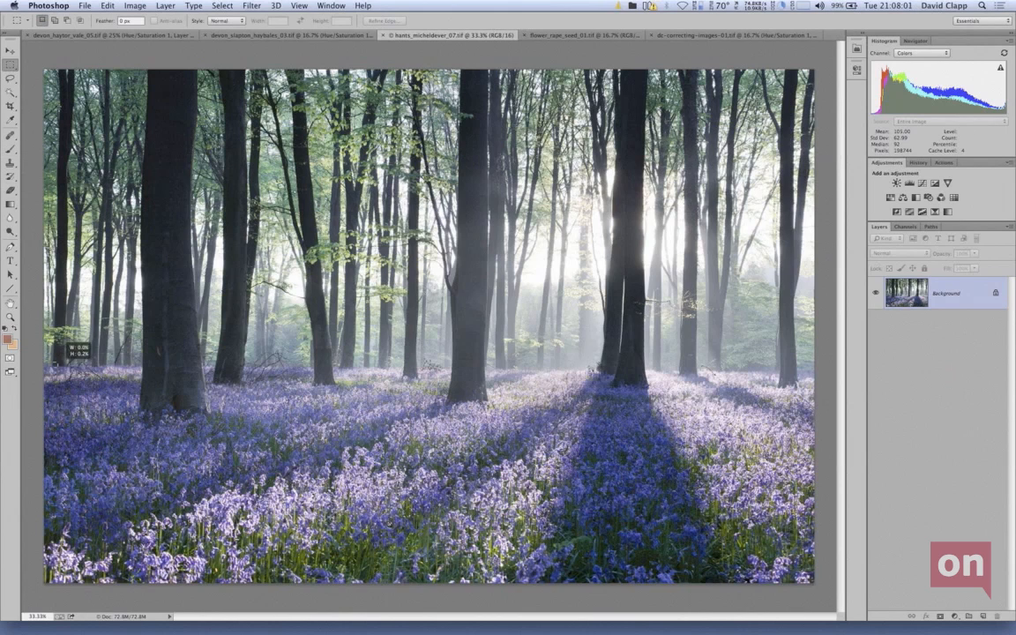
{"action": "left_click_drag", "start_coordinate": [39, 395], "coordinate": [425, 362]}
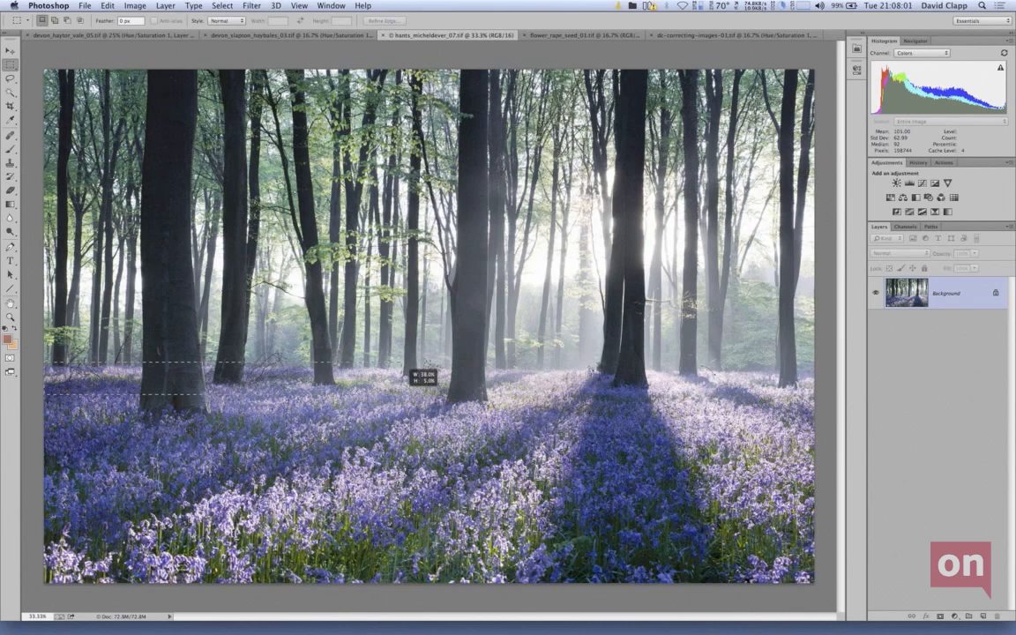
Extend the marquee selection over the whole bluebell foreground down to the image's lower edge and refresh the histogram with uncached data.
{"action": "left_click_drag", "start_coordinate": [444, 395], "coordinate": [1010, 499]}
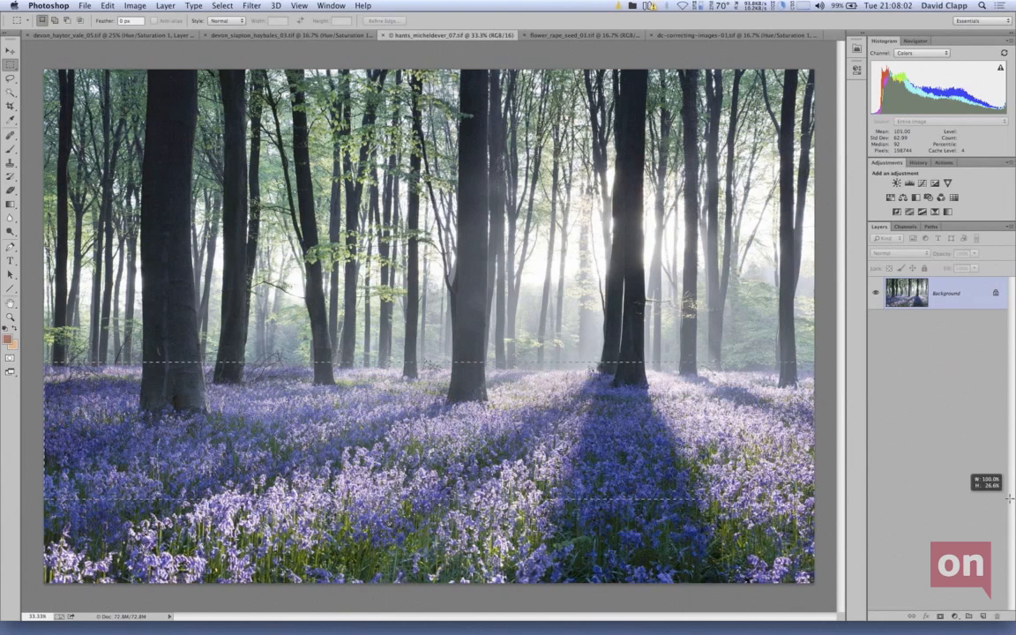
{"action": "left_click_drag", "start_coordinate": [1010, 499], "coordinate": [1010, 584]}
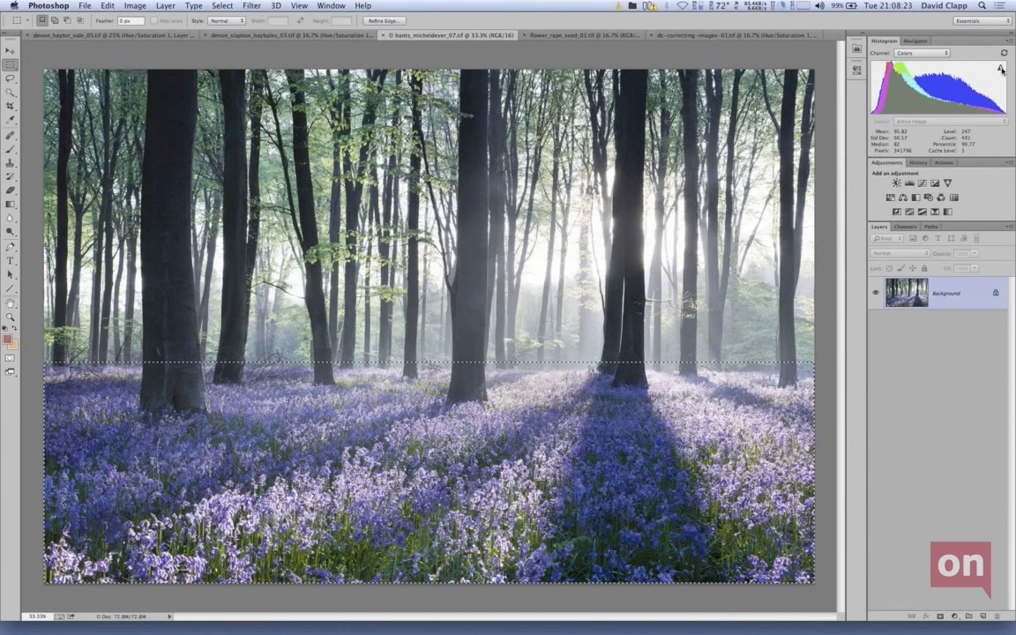
{"action": "left_click", "coordinate": [1002, 69]}
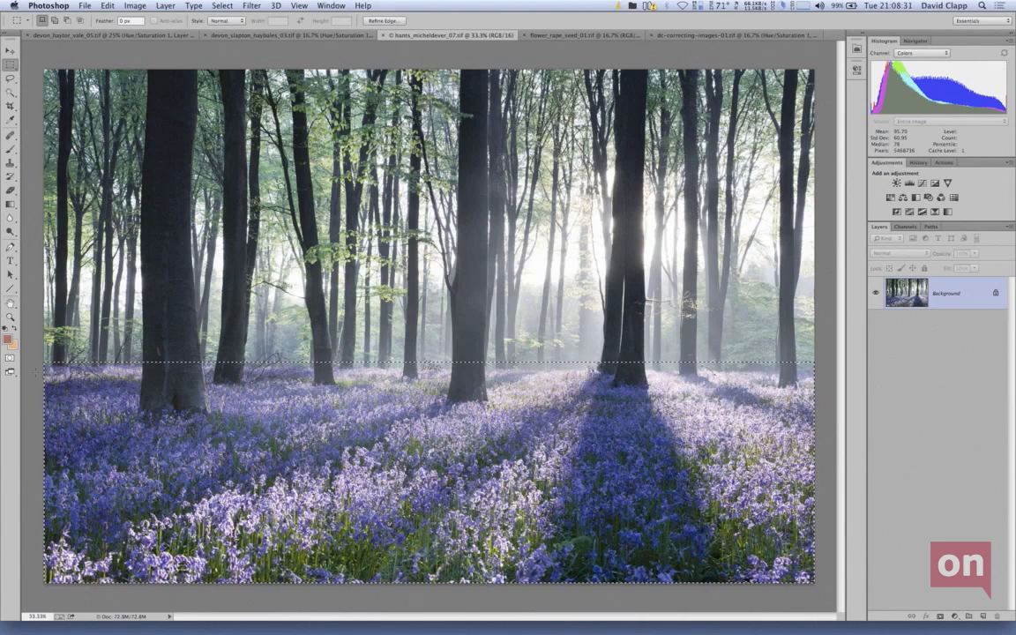
Redraw the marquee over the full bluebell carpet and compare its uncached histogram with that of the inverted selection.
{"action": "left_click_drag", "start_coordinate": [48, 401], "coordinate": [333, 364]}
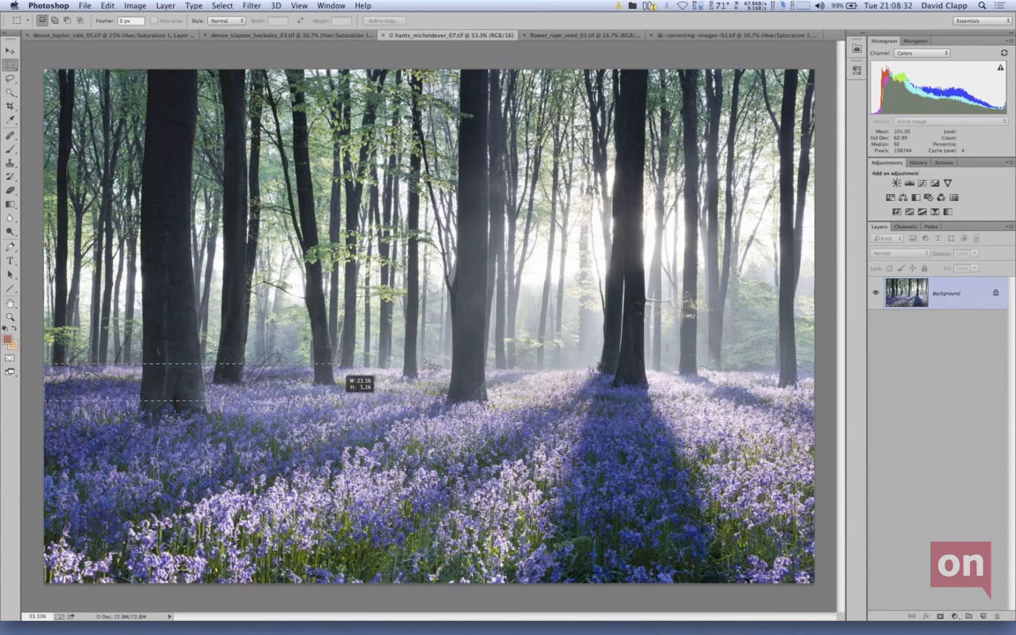
{"action": "left_click_drag", "start_coordinate": [335, 402], "coordinate": [887, 587]}
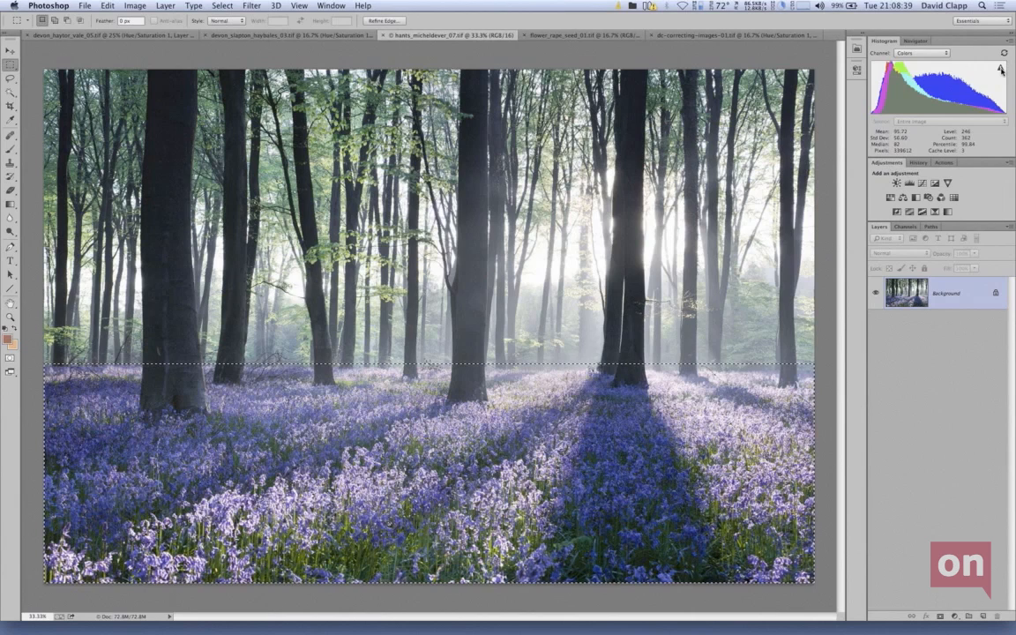
{"action": "left_click", "coordinate": [1001, 69]}
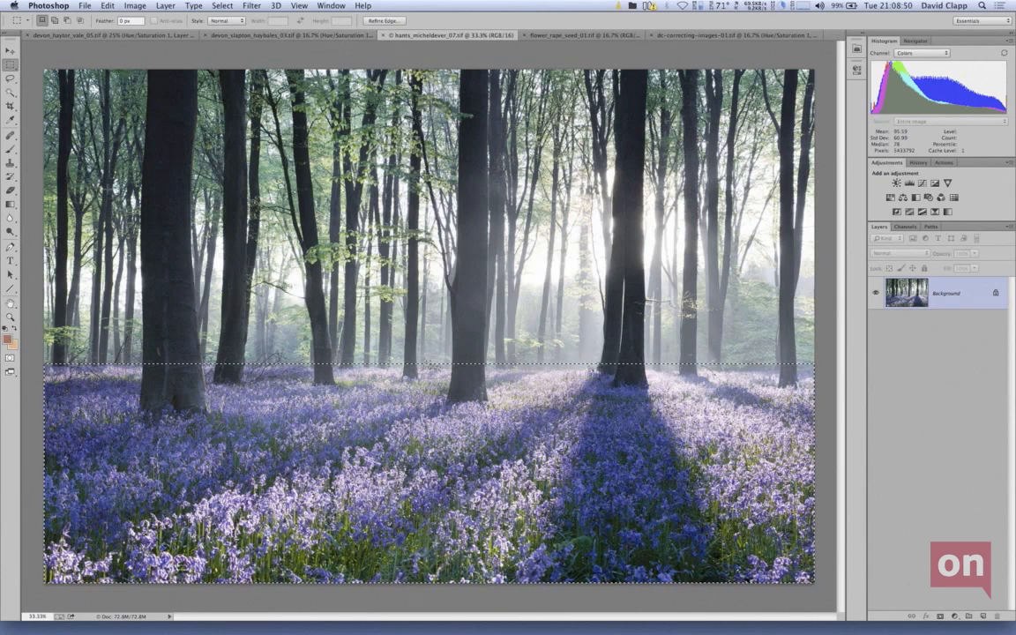
{"action": "key", "text": "super+shift+i"}
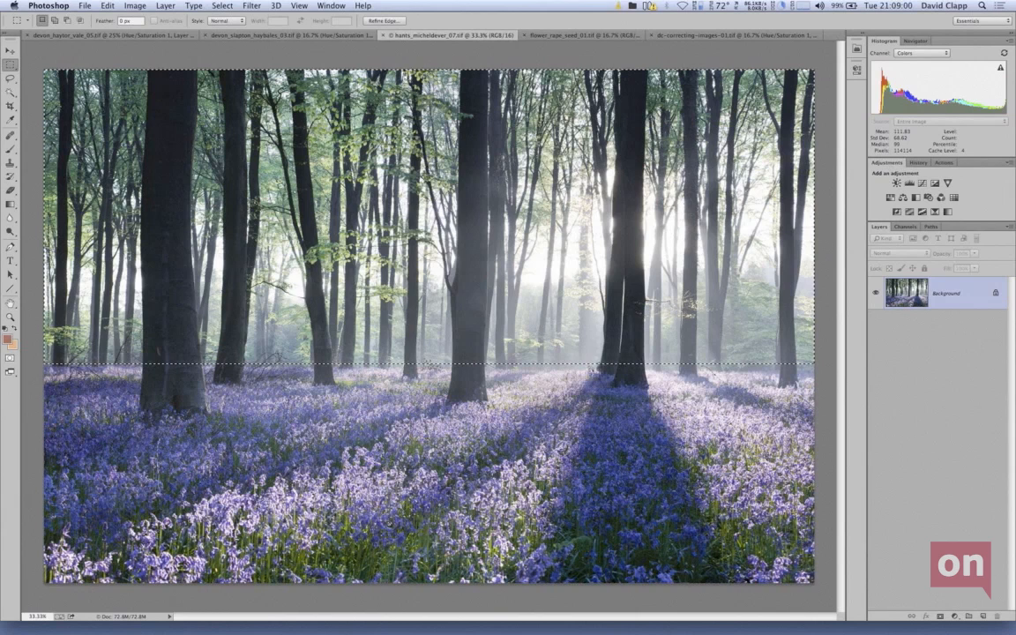
{"action": "key", "text": "super+shift+i"}
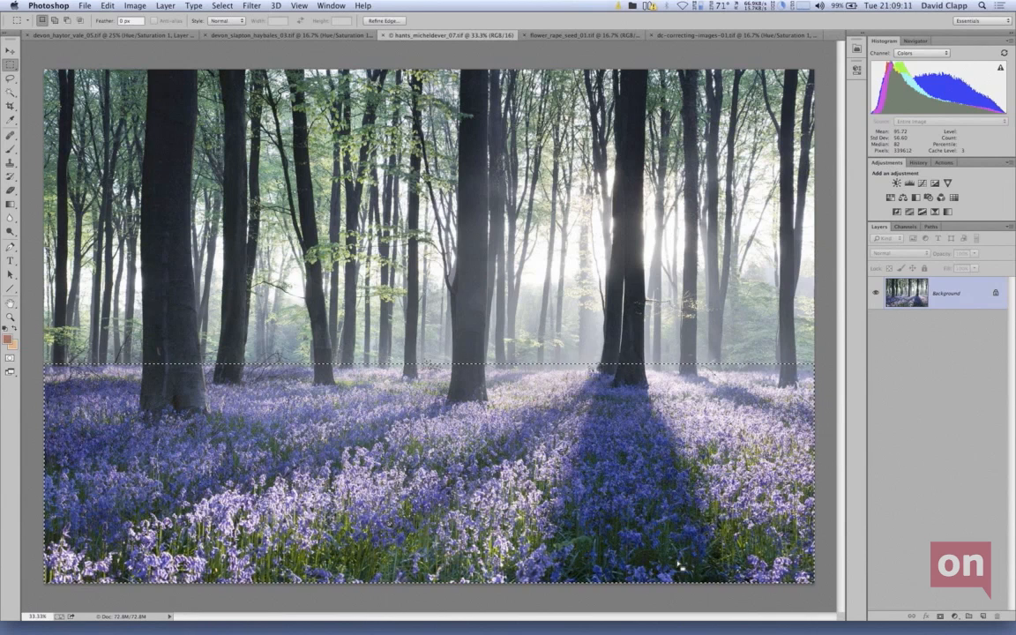
Add a Hue/Saturation adjustment layer masked to the bluebells, target the Blues and extend their range by sampling the flowers.
{"action": "left_click", "coordinate": [890, 198]}
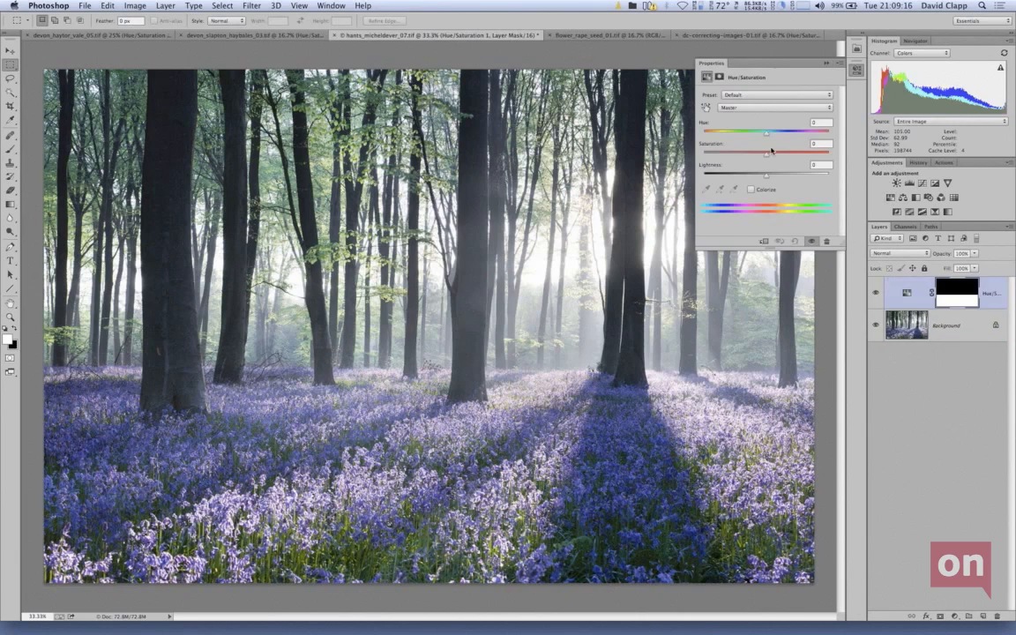
{"action": "key", "text": "alt+6"}
{"action": "left_click", "coordinate": [721, 188]}
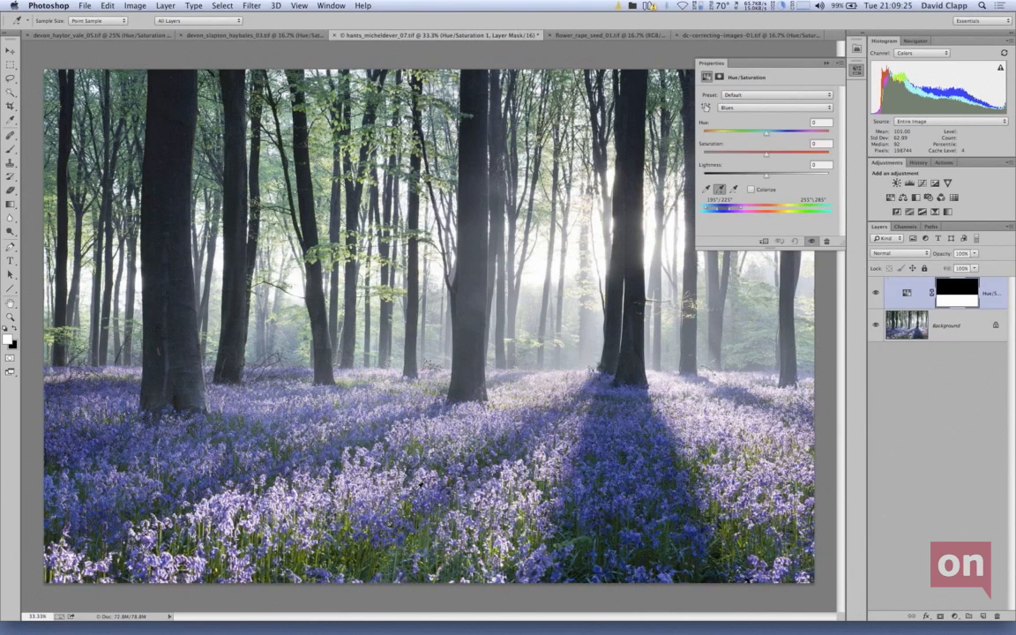
{"action": "left_click", "coordinate": [386, 472]}
Gradually raise the adjustment layer's saturation over the bluebells, taking the Master value to +3 and slightly higher.
{"action": "left_click_drag", "start_coordinate": [768, 158], "coordinate": [770, 157]}
{"action": "left_click_drag", "start_coordinate": [770, 157], "coordinate": [774, 157]}
{"action": "left_click_drag", "start_coordinate": [774, 157], "coordinate": [781, 157]}
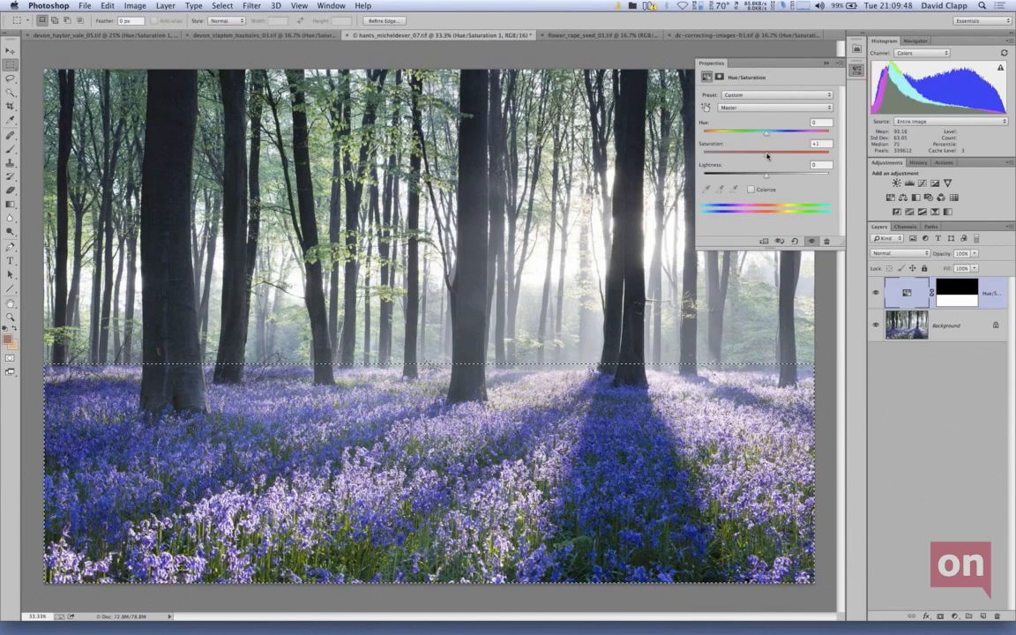
{"action": "left_click_drag", "start_coordinate": [767, 156], "coordinate": [768, 161]}
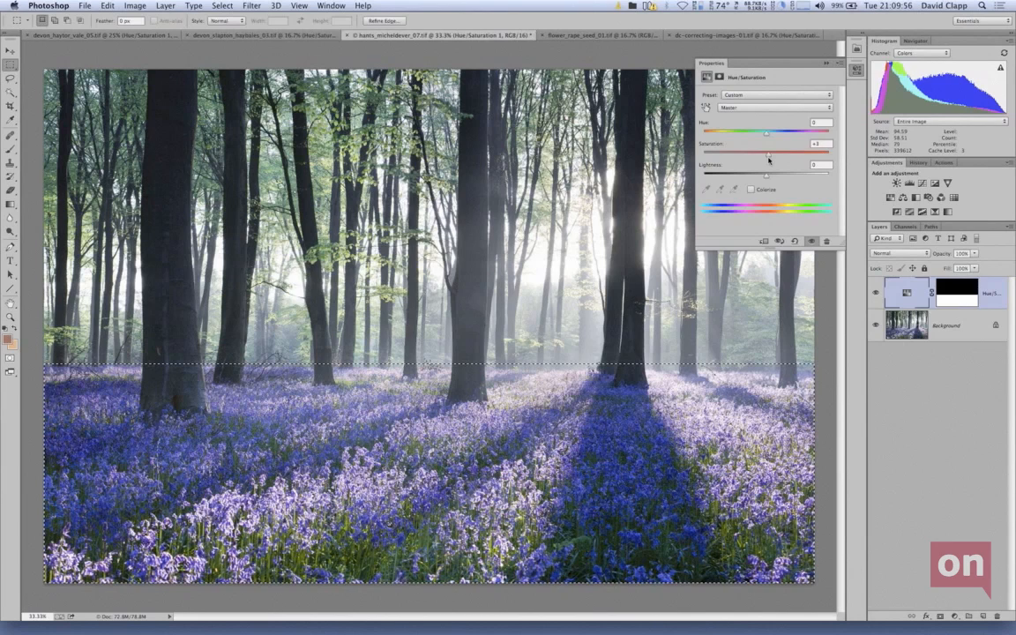
{"action": "left_click_drag", "start_coordinate": [768, 161], "coordinate": [771, 161]}
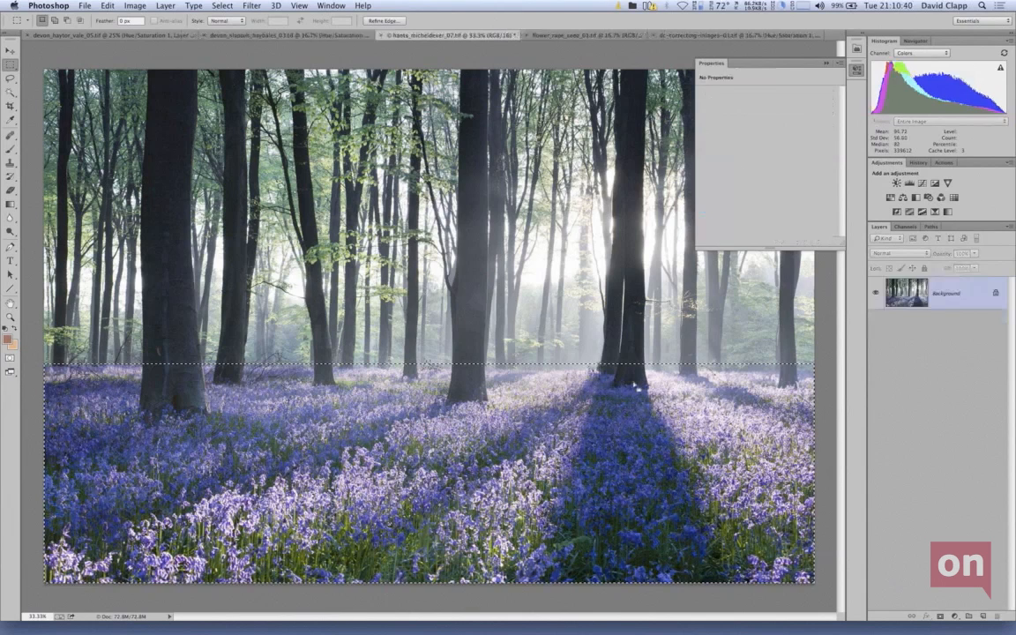
Inspect the bluebells at 100%, return to the full image and collapse the adjustment properties.
{"action": "key", "text": "super+1"}
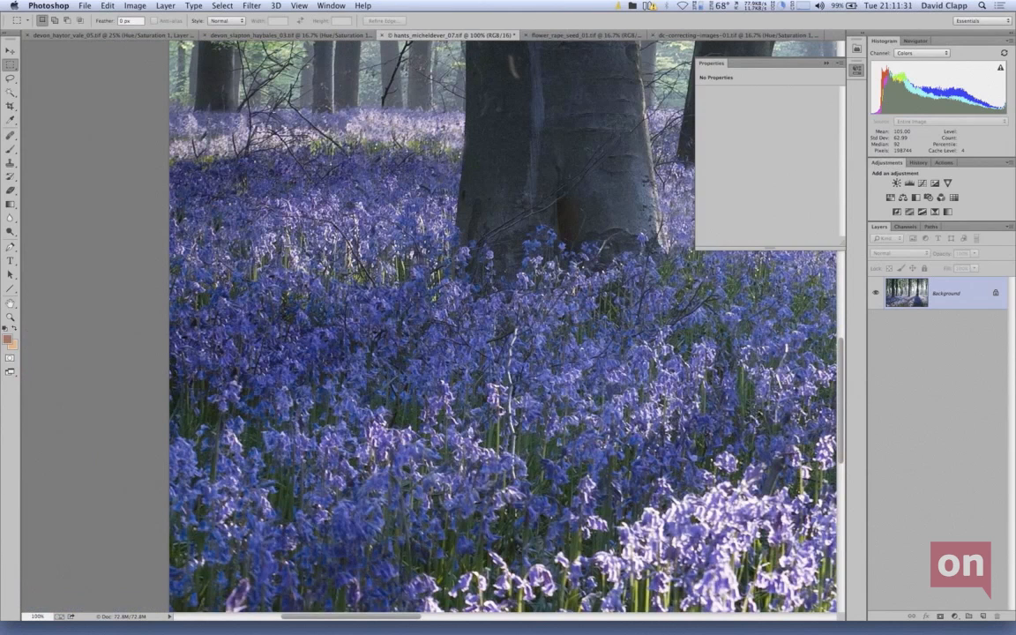
{"action": "key", "text": "super+0"}
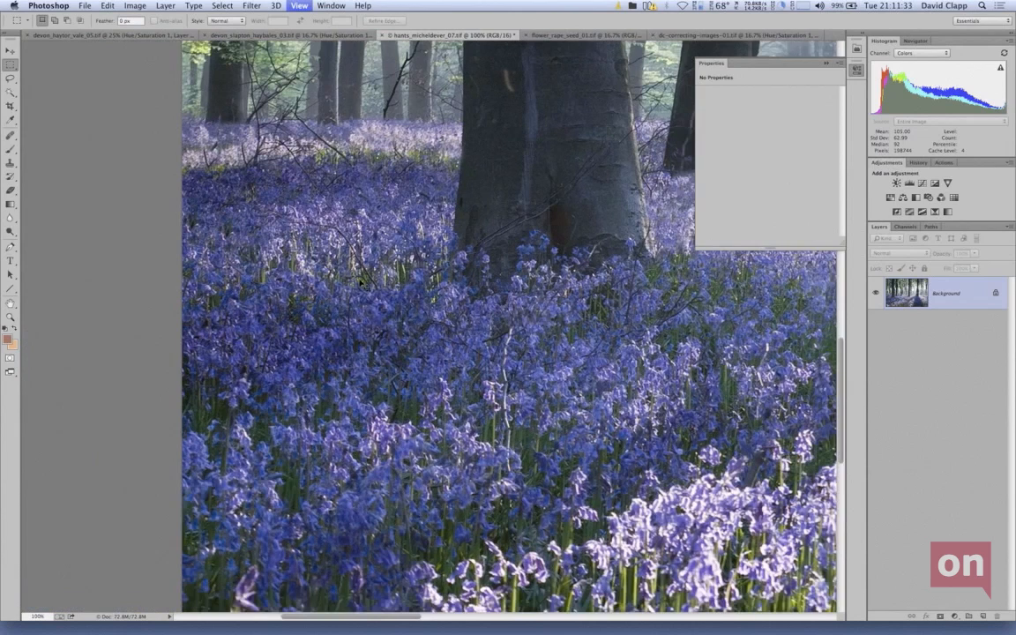
{"action": "key", "text": "super+0"}
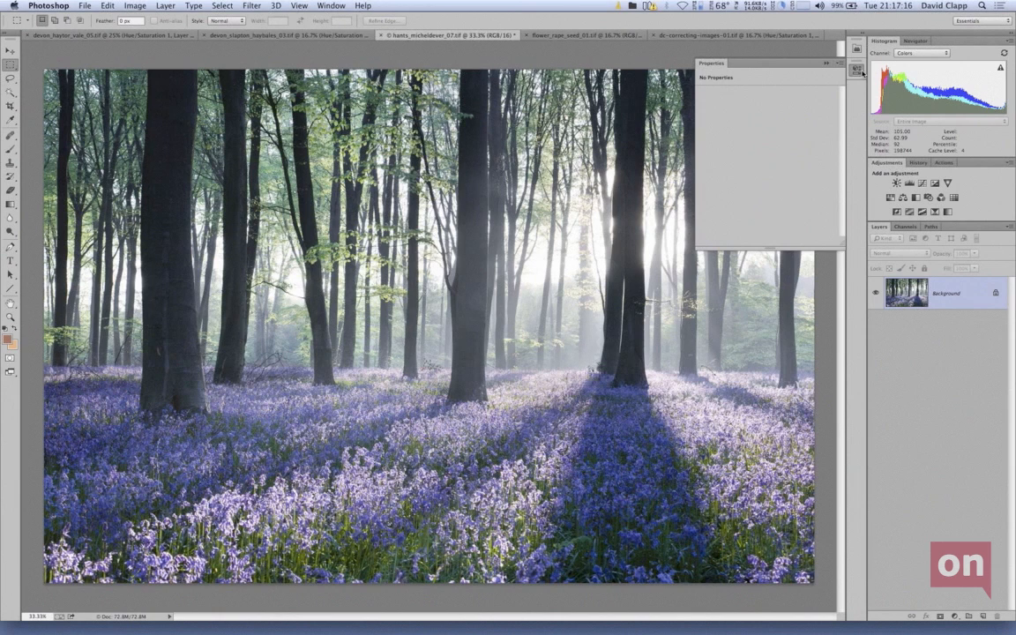
{"action": "left_click", "coordinate": [861, 71]}
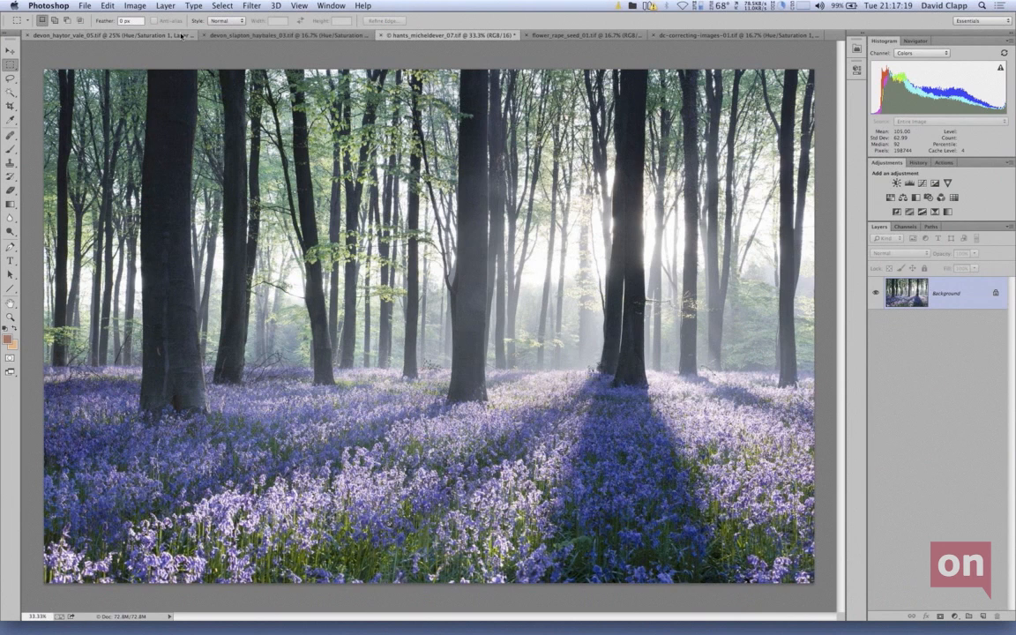
Review devon_haytor_vale_05.tif and devon_slapton_haybales_03.tif, and switch to Lightroom.
{"action": "left_click", "coordinate": [181, 35]}
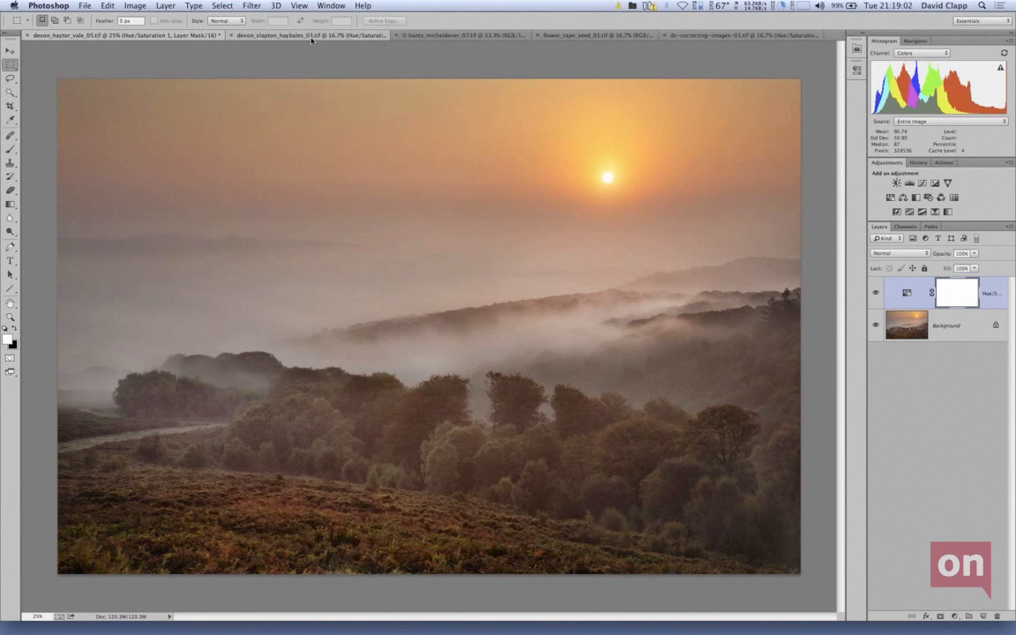
{"action": "left_click", "coordinate": [312, 40]}
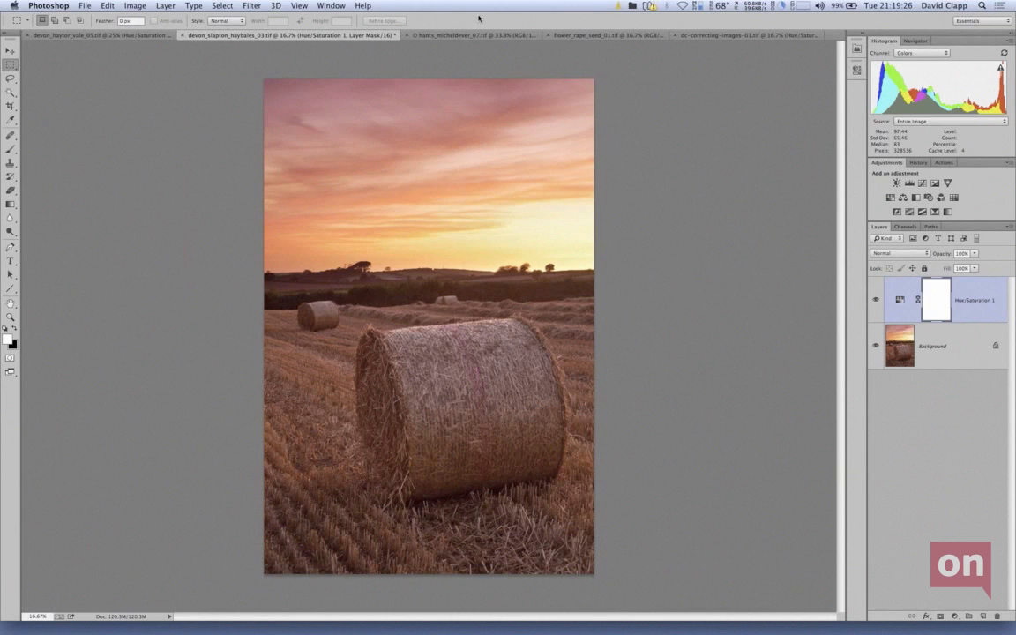
{"action": "key", "text": "ctrl+Left"}
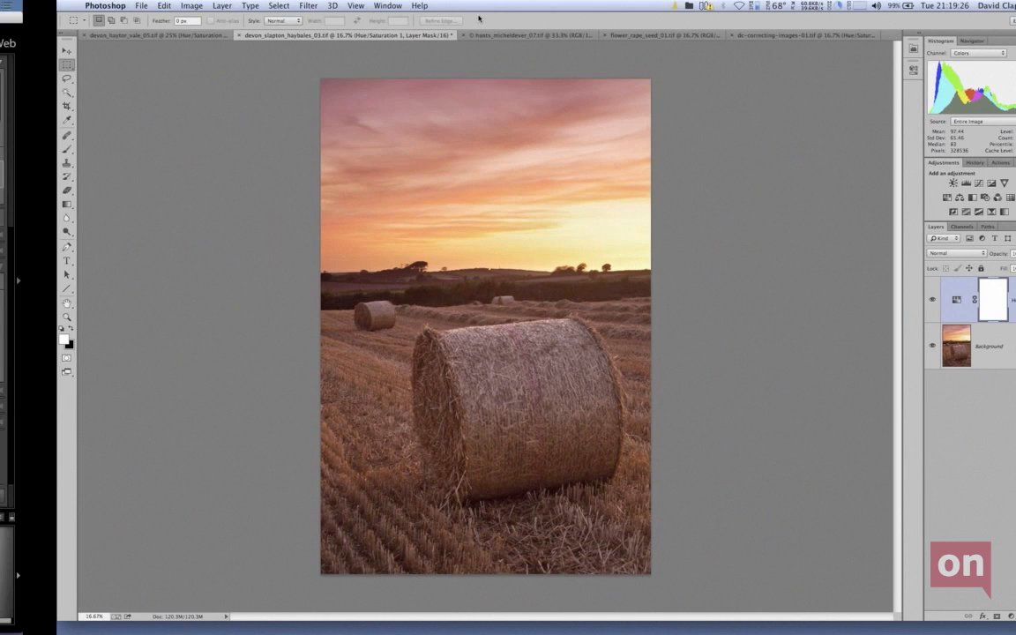
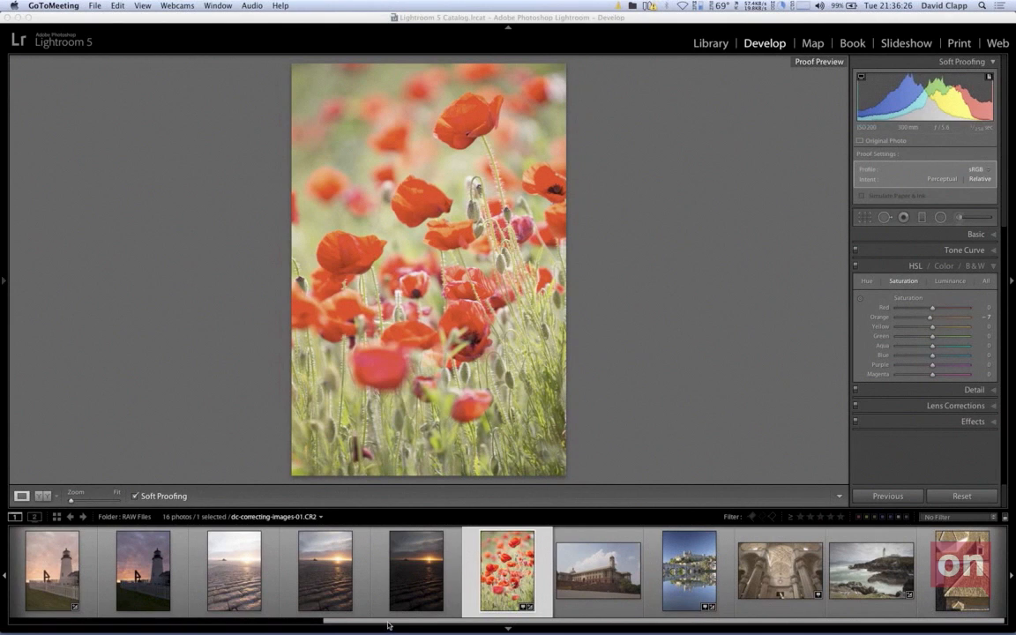
Show the 9-Varanasi folder as a grid in the Library and look through its photos.
{"action": "left_click", "coordinate": [311, 626]}
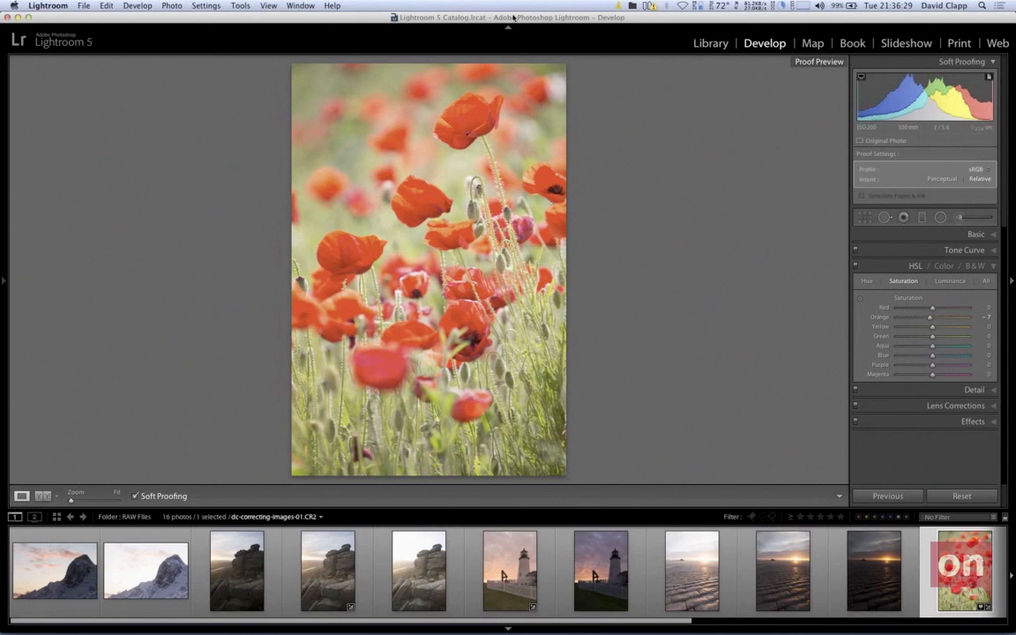
{"action": "key", "text": "g"}
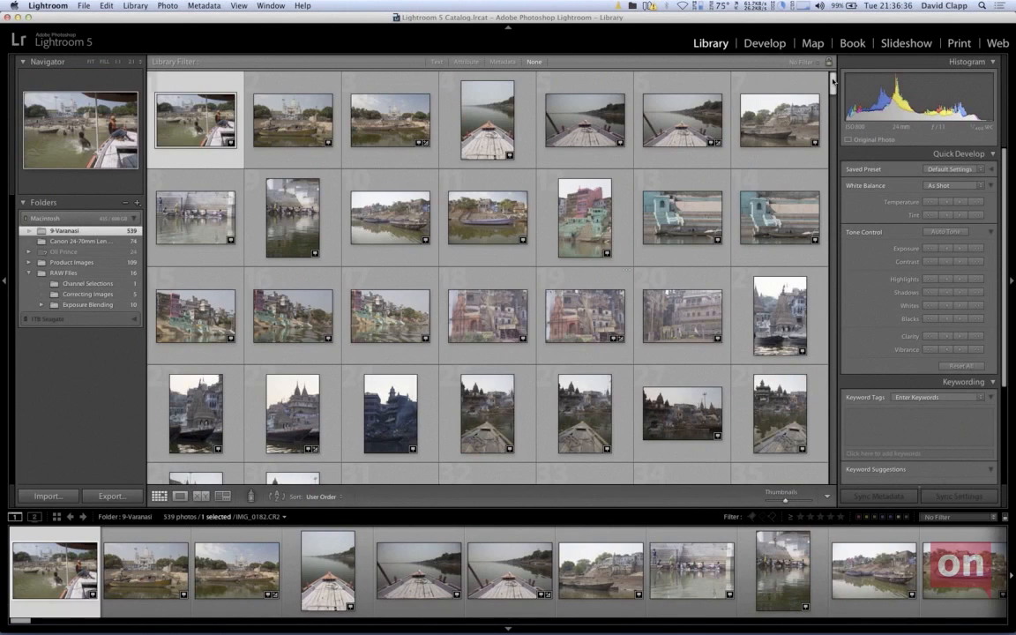
{"action": "left_click_drag", "start_coordinate": [832, 82], "coordinate": [855, 446]}
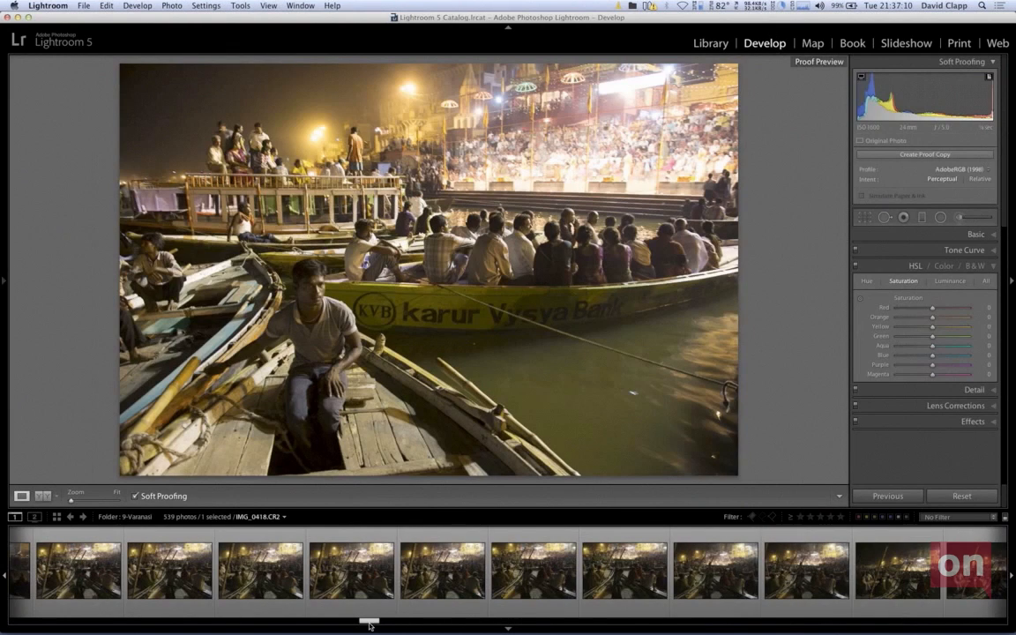
Look through the filmstrip of the 9-Varanasi folder for a photo to work on.
{"action": "left_click_drag", "start_coordinate": [370, 625], "coordinate": [117, 620]}
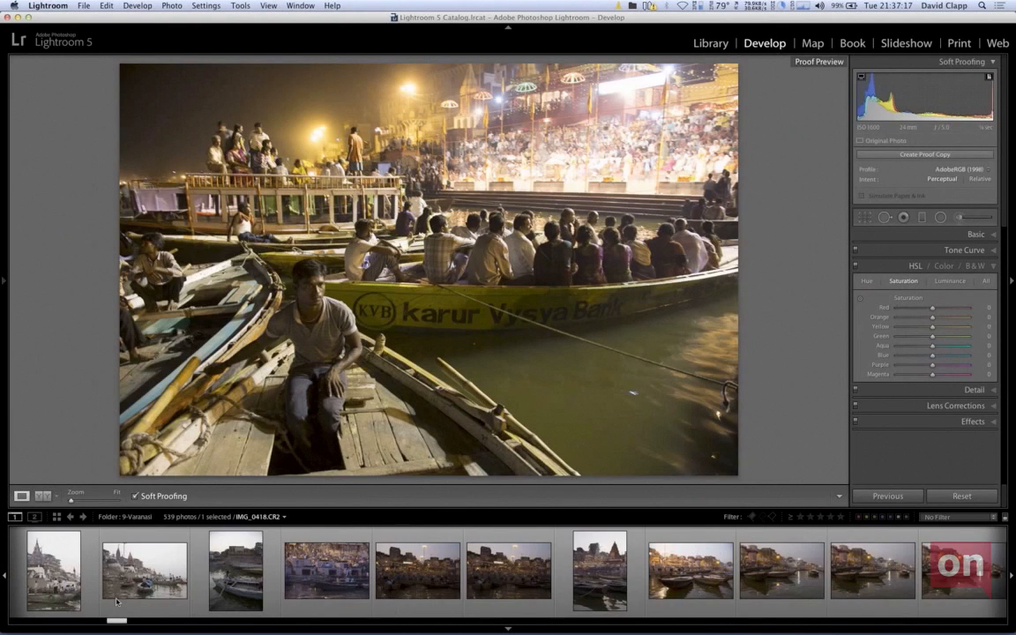
{"action": "left_click_drag", "start_coordinate": [116, 601], "coordinate": [136, 604]}
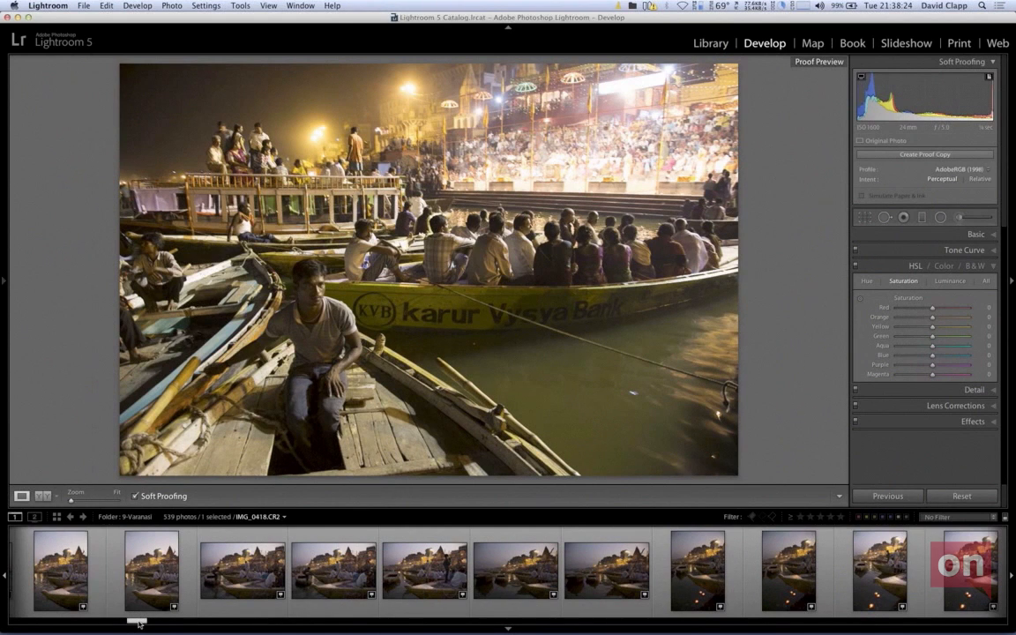
{"action": "left_click_drag", "start_coordinate": [138, 624], "coordinate": [142, 623]}
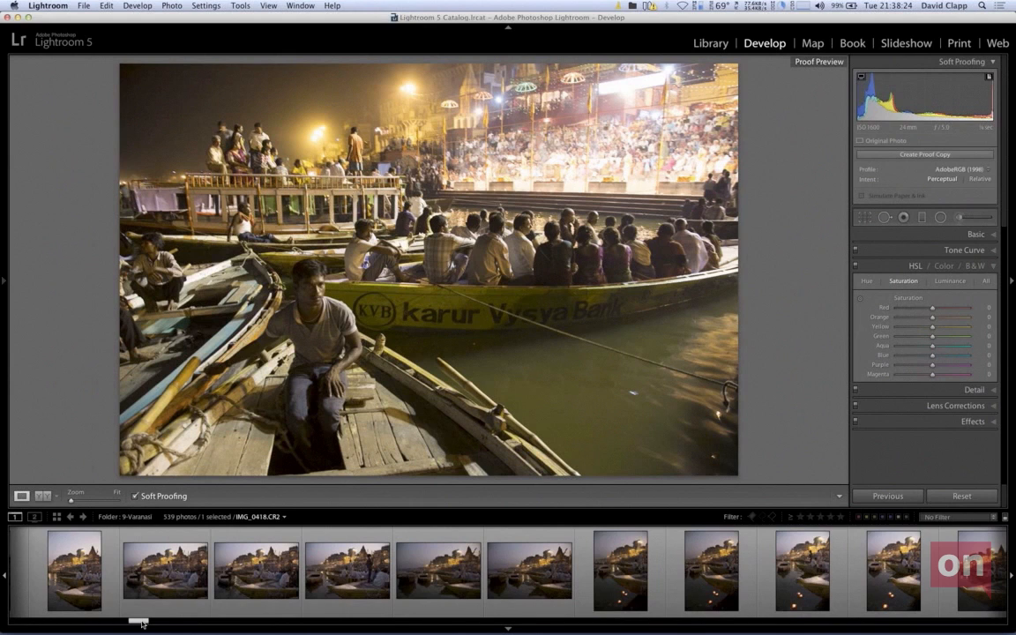
{"action": "left_click_drag", "start_coordinate": [142, 624], "coordinate": [534, 629]}
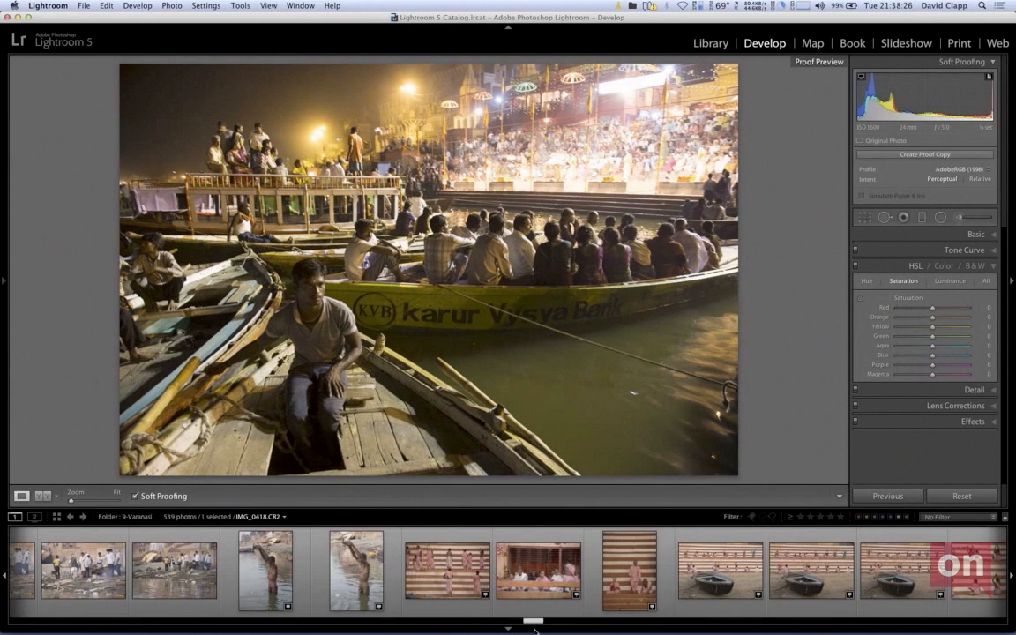
{"action": "left_click_drag", "start_coordinate": [534, 630], "coordinate": [706, 632]}
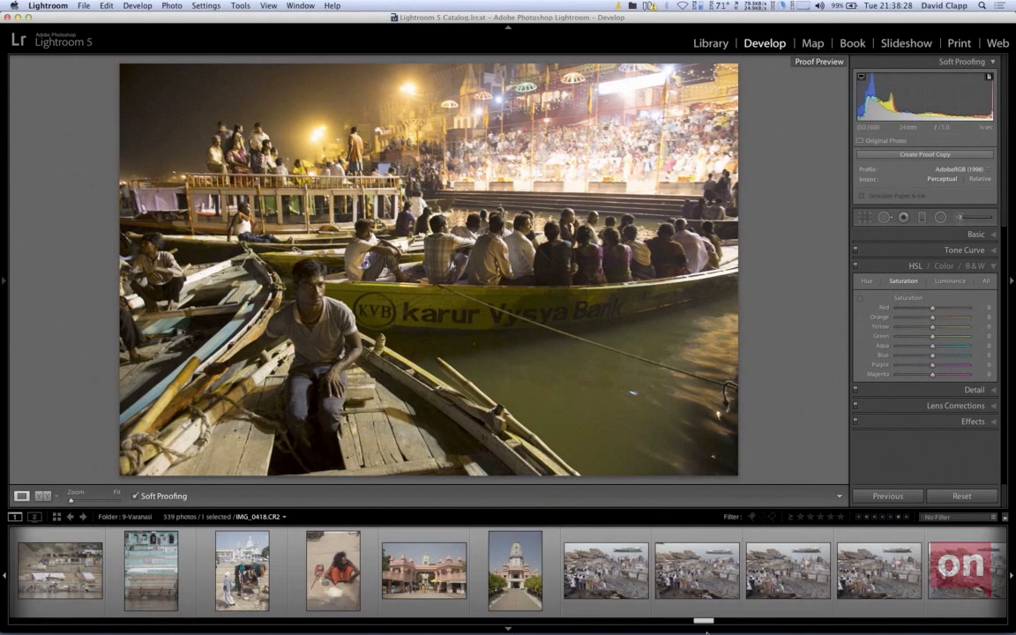
{"action": "left_click_drag", "start_coordinate": [707, 632], "coordinate": [790, 629]}
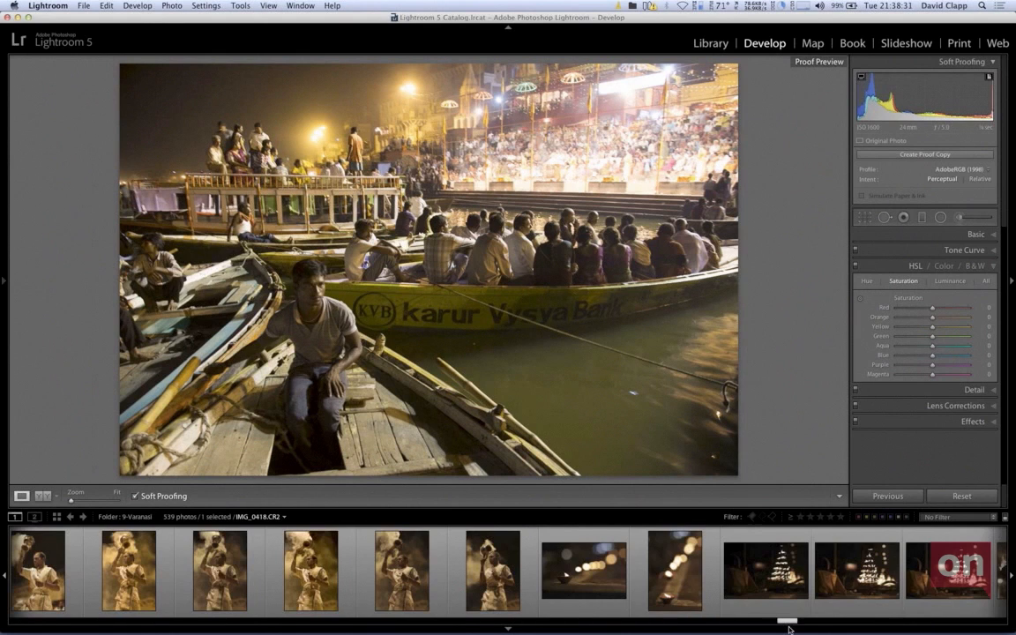
{"action": "left_click_drag", "start_coordinate": [790, 629], "coordinate": [848, 626]}
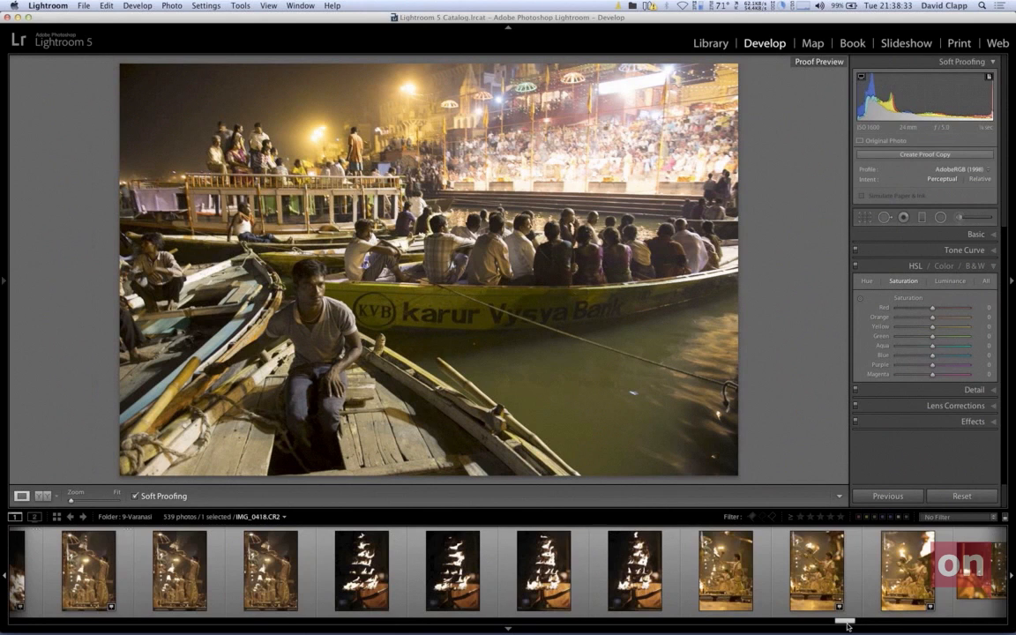
{"action": "left_click_drag", "start_coordinate": [848, 626], "coordinate": [938, 628]}
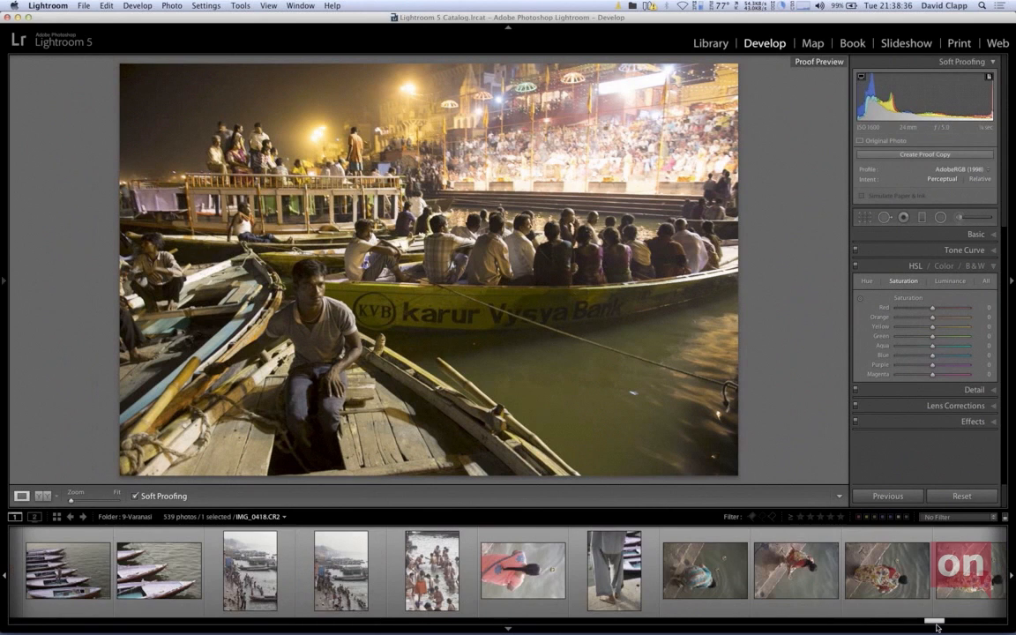
{"action": "left_click_drag", "start_coordinate": [938, 628], "coordinate": [954, 627]}
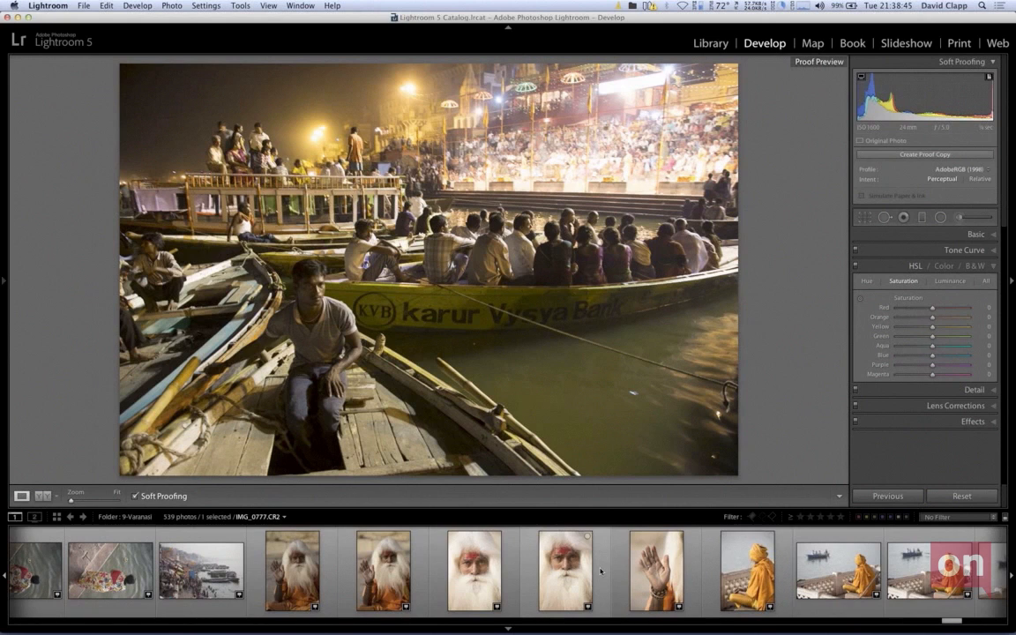
{"action": "scroll", "coordinate": [514, 576], "scroll_direction": "right", "scroll_amount": 3}
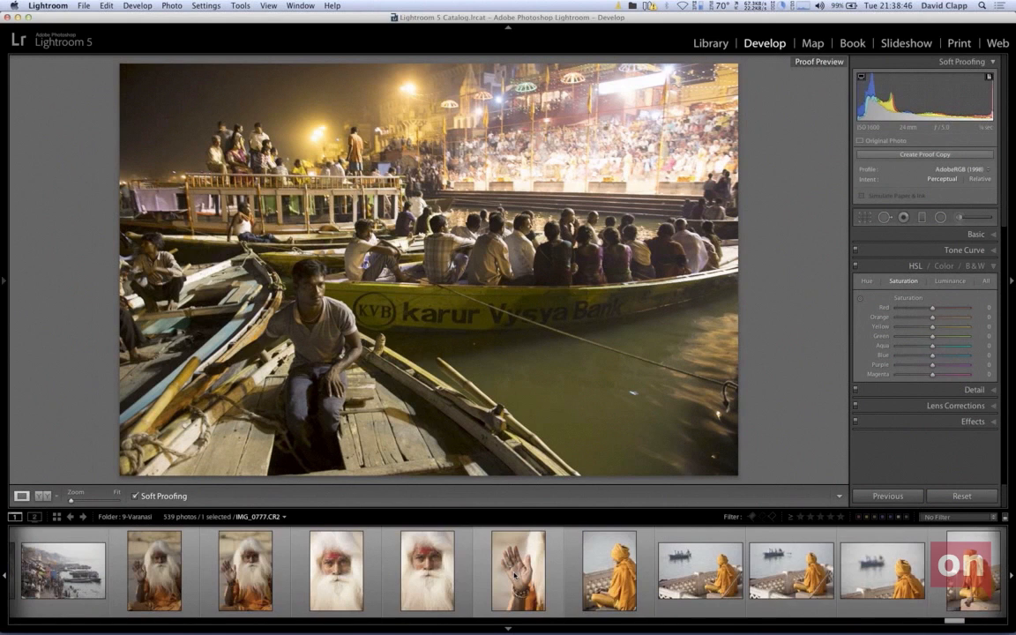
{"action": "scroll", "coordinate": [515, 575], "scroll_direction": "right", "scroll_amount": 10}
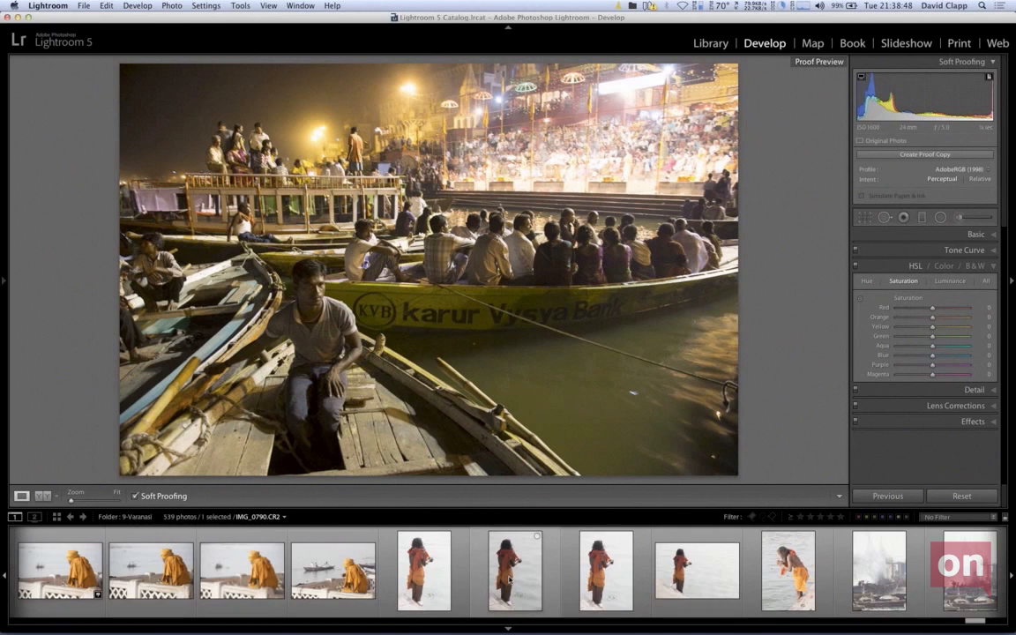
Open the bearded man's portrait IMG_0775.CR2 in Develop and set its Exposure to +0.65 and Blacks to +22.
{"action": "scroll", "coordinate": [510, 573], "scroll_direction": "up", "scroll_amount": 5}
{"action": "left_click", "coordinate": [268, 574]}
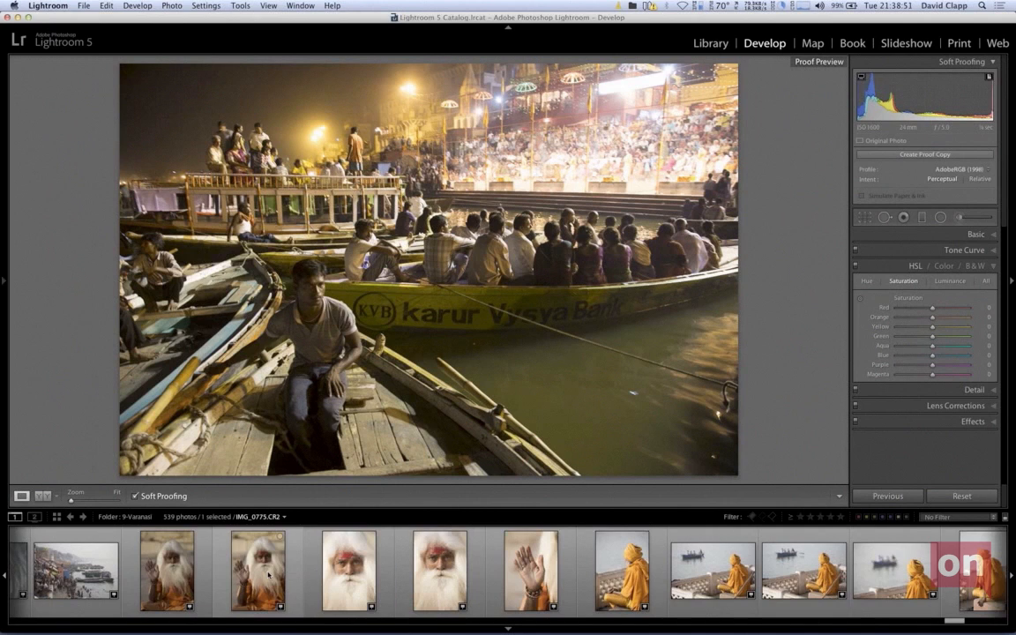
{"action": "left_click", "coordinate": [925, 235]}
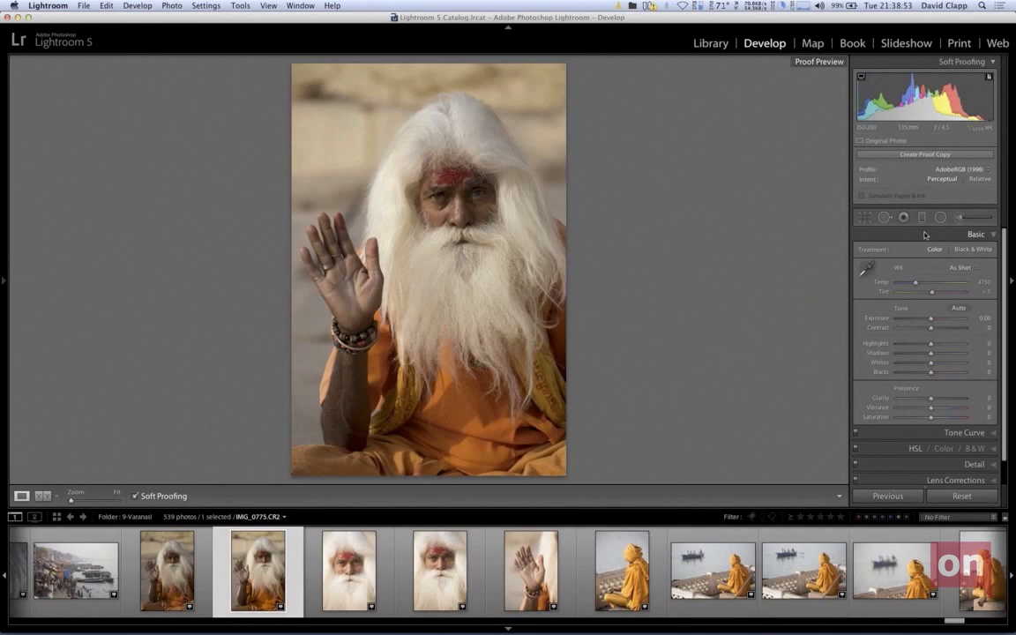
{"action": "left_click_drag", "start_coordinate": [931, 318], "coordinate": [934, 317]}
Turn off soft proofing and hide all the interface panels around the portrait.
{"action": "key", "text": "s"}
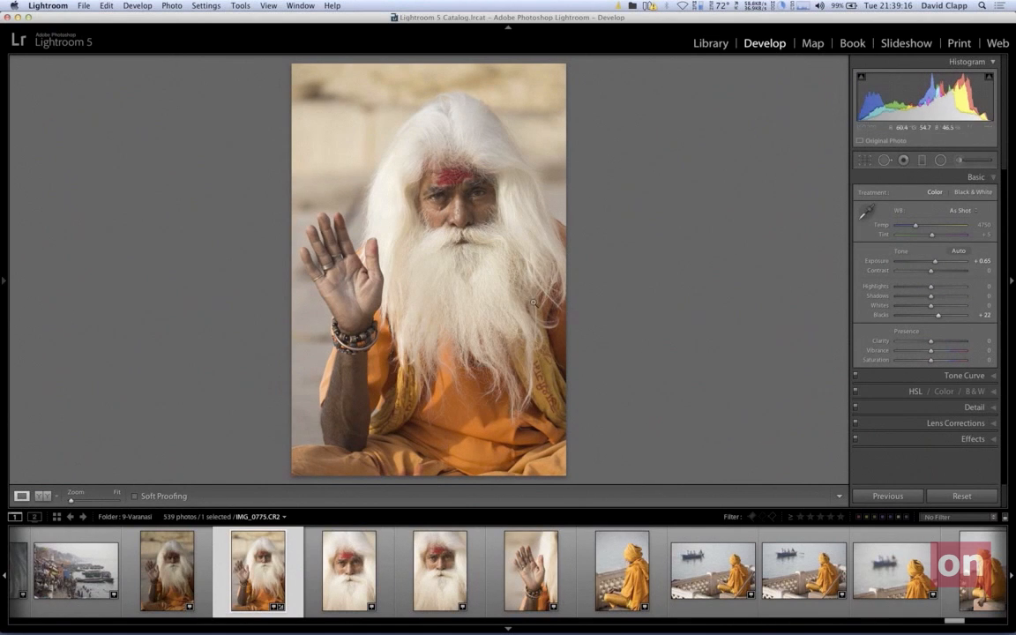
{"action": "key", "text": "shift"}
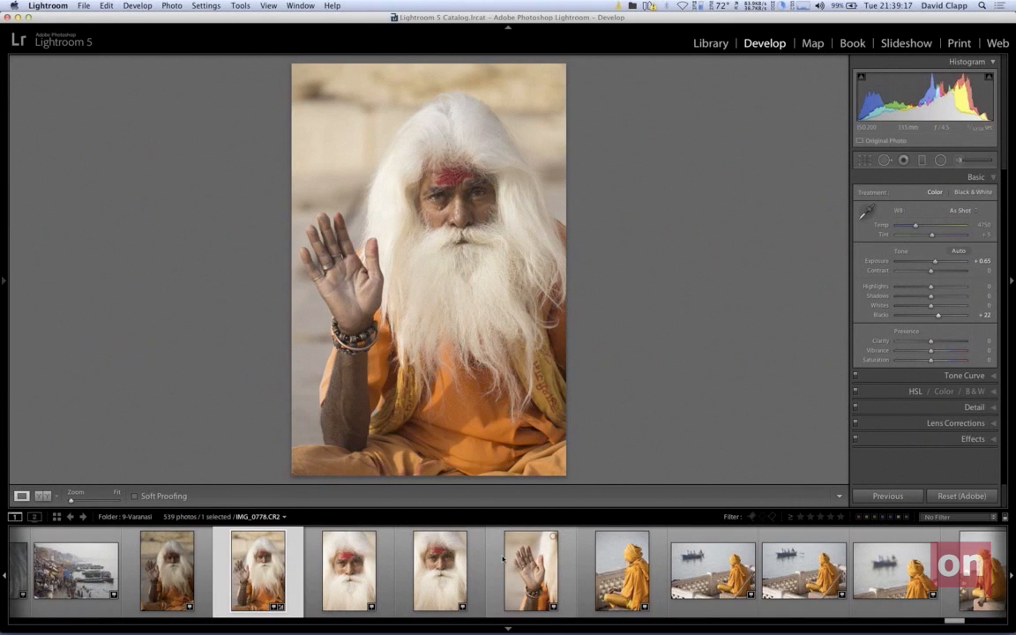
{"action": "key", "text": "shift+Tab"}
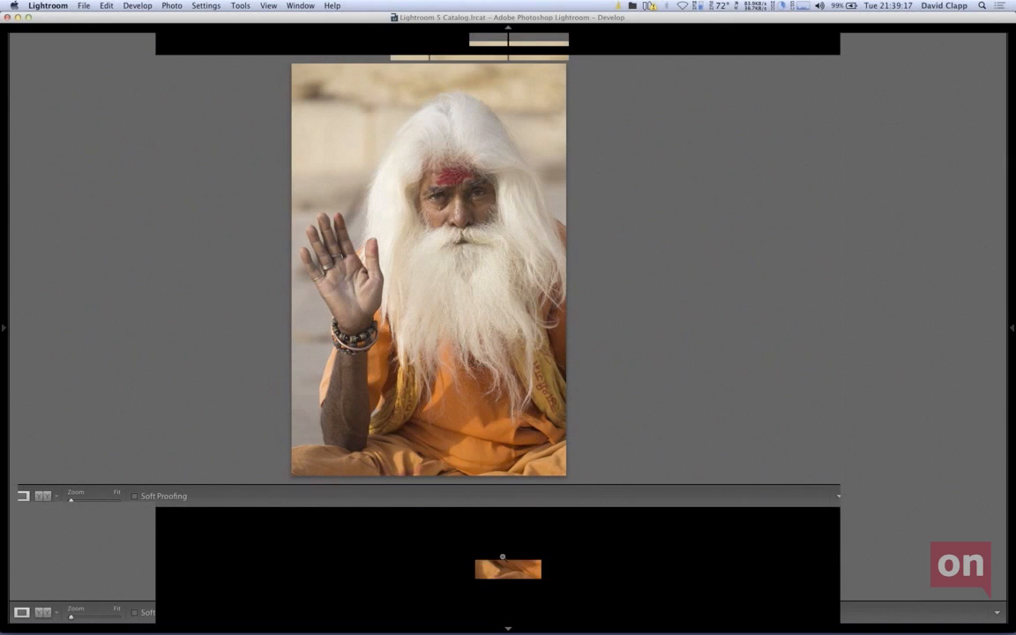